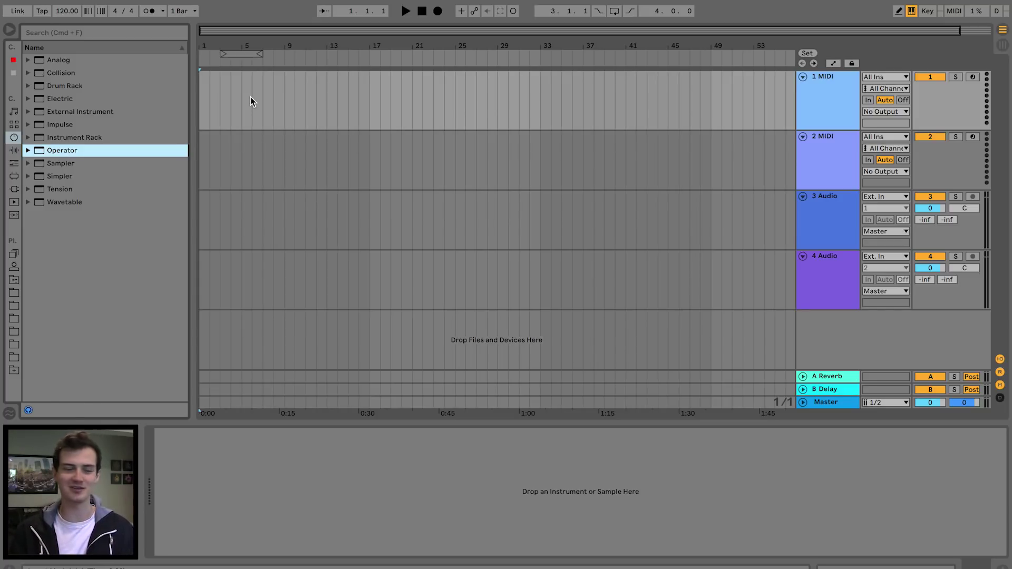
Load Operator onto the first MIDI track and set oscillator A's waveform to SqD, auditioning it in a lower octave.
key("Return")
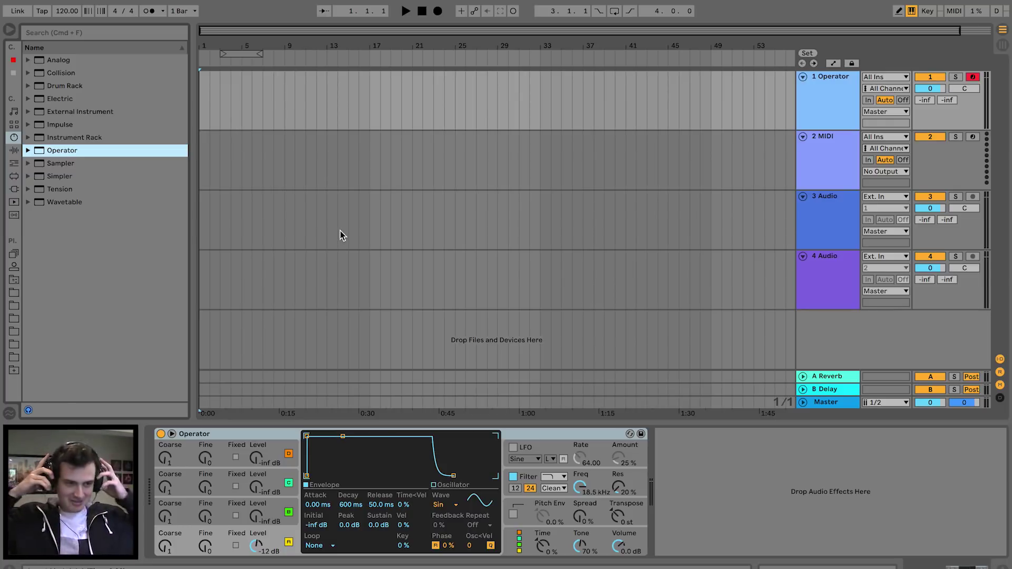
left_click(679, 471)
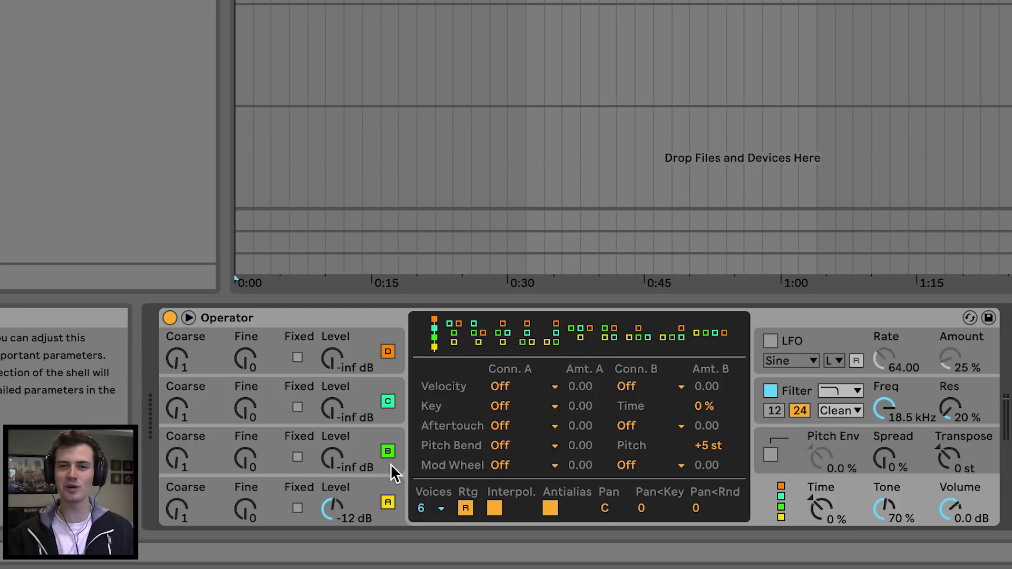
left_click(372, 484)
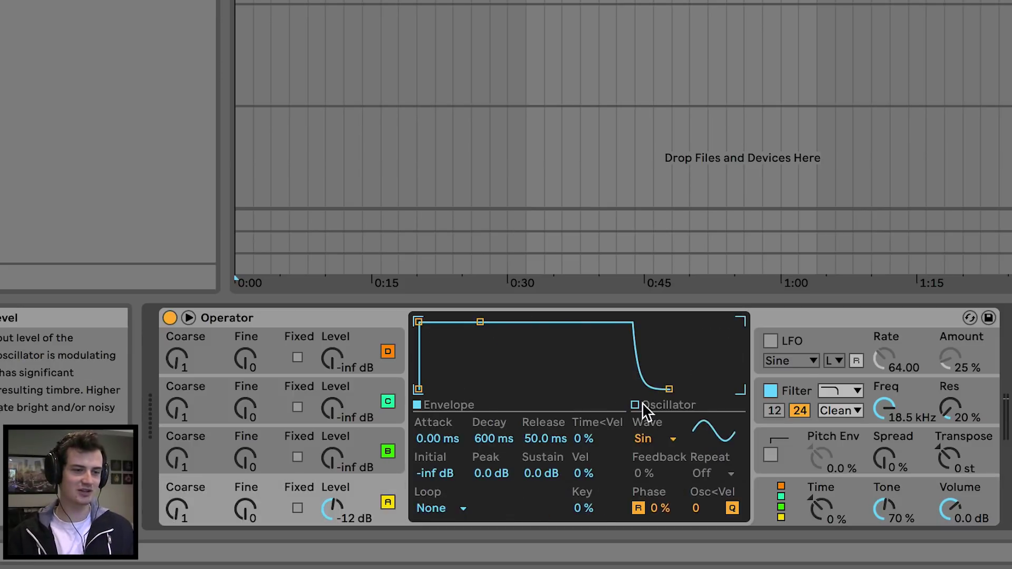
left_click(658, 437)
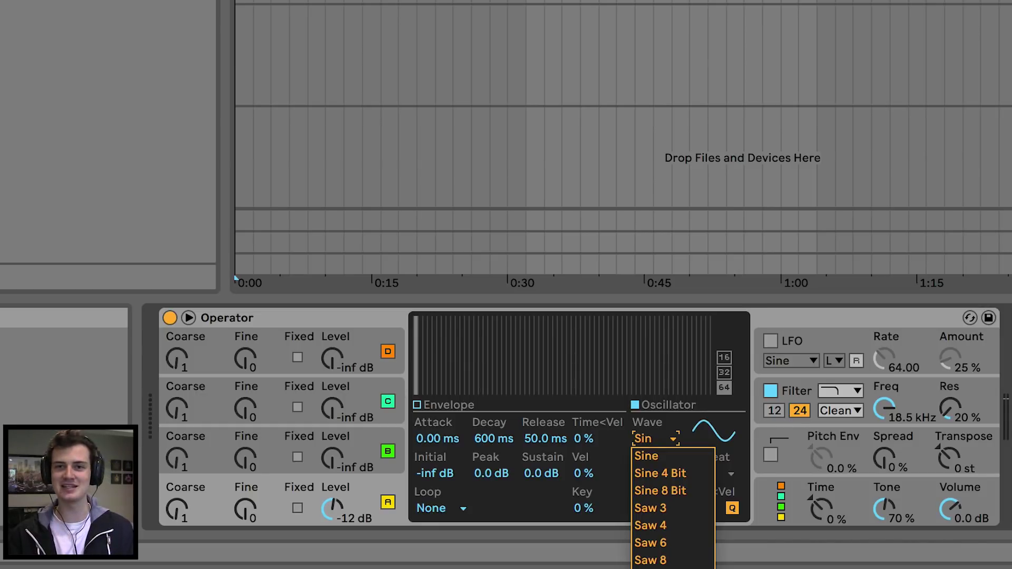
left_click(669, 567)
key("a")
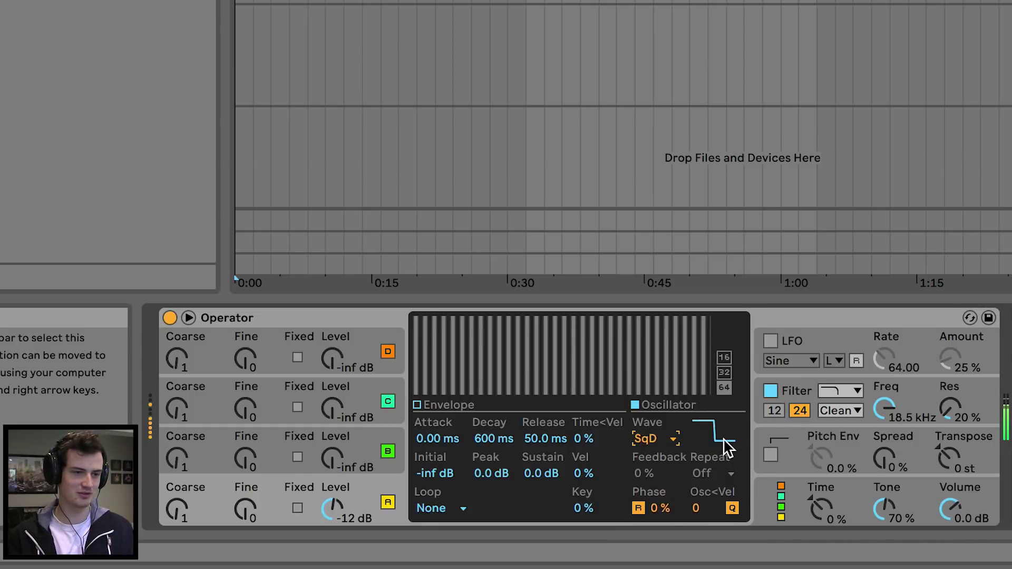
key("z")
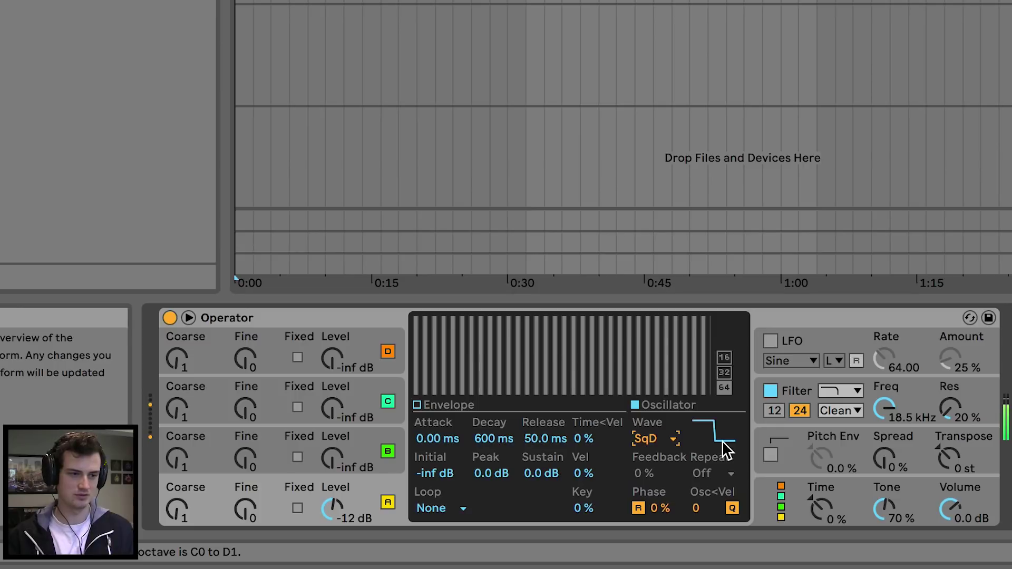
left_click(244, 509)
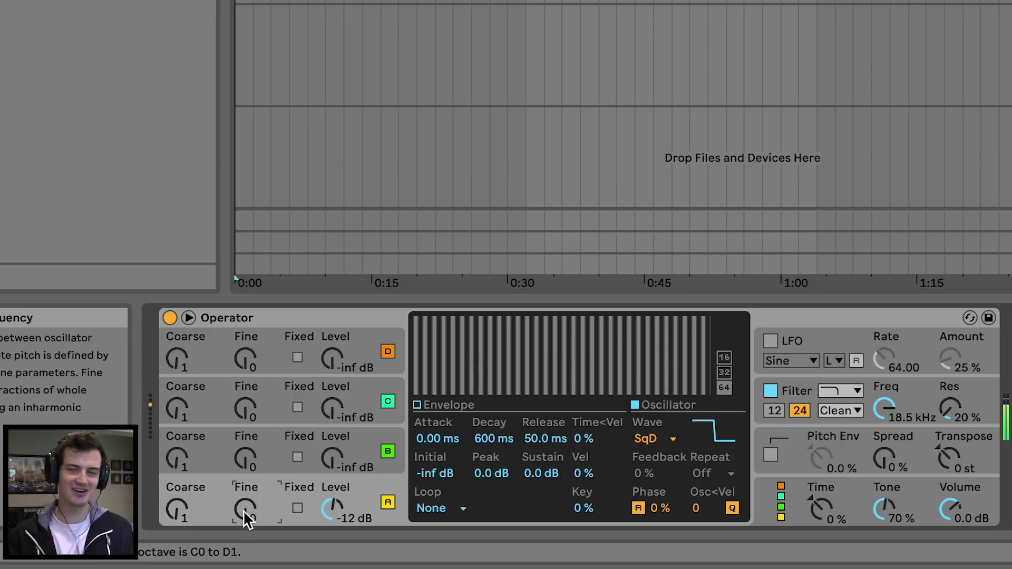
left_click(188, 498)
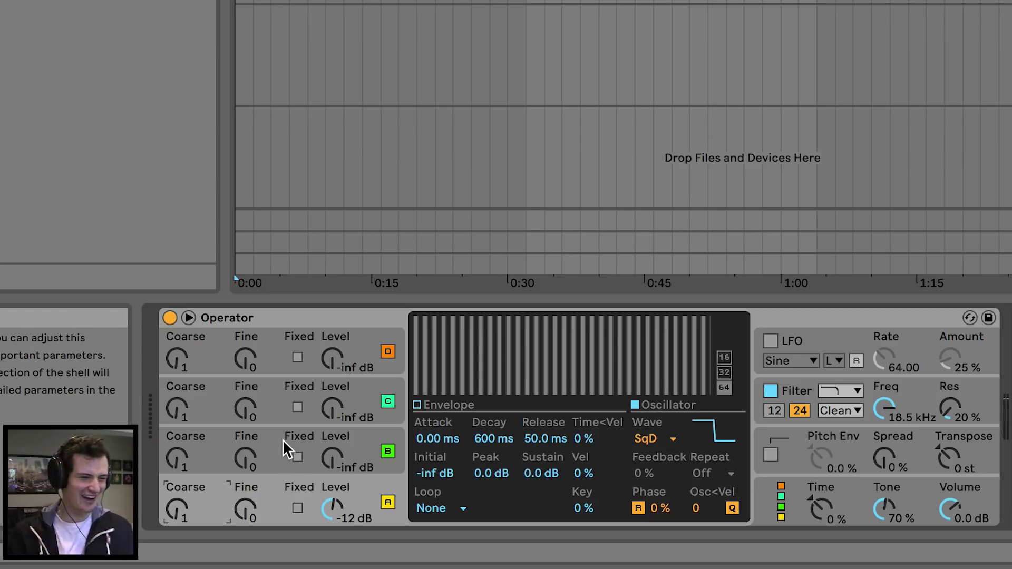
Set oscillator B to level -3.5 dB, coarse 2 and fine 30, auditioning notes across several octaves.
left_click(282, 439)
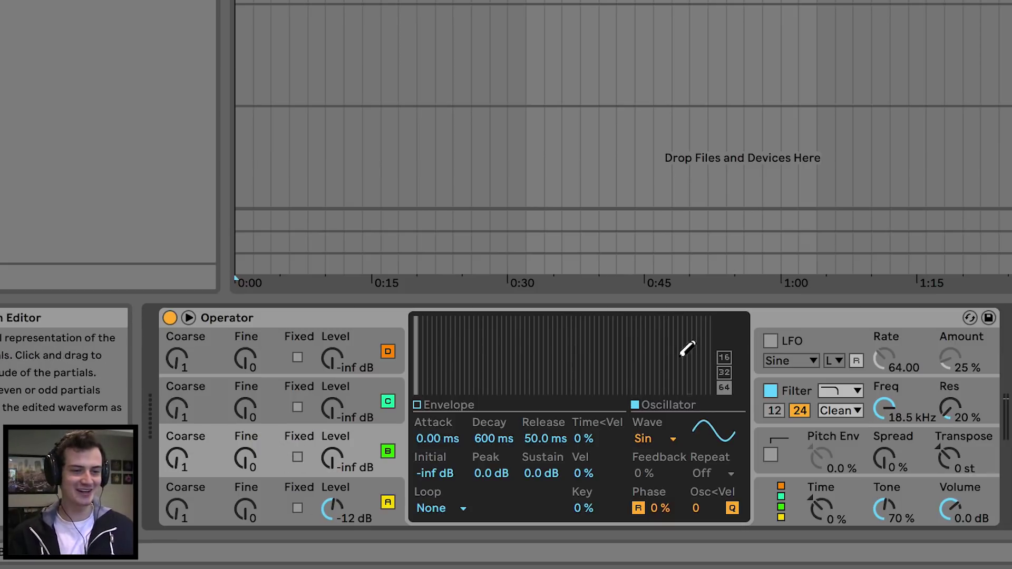
mouse_move(324, 461)
left_mouse_down()
mouse_move(324, 403)
mouse_move(331, 467)
mouse_move(334, 445)
left_mouse_up()
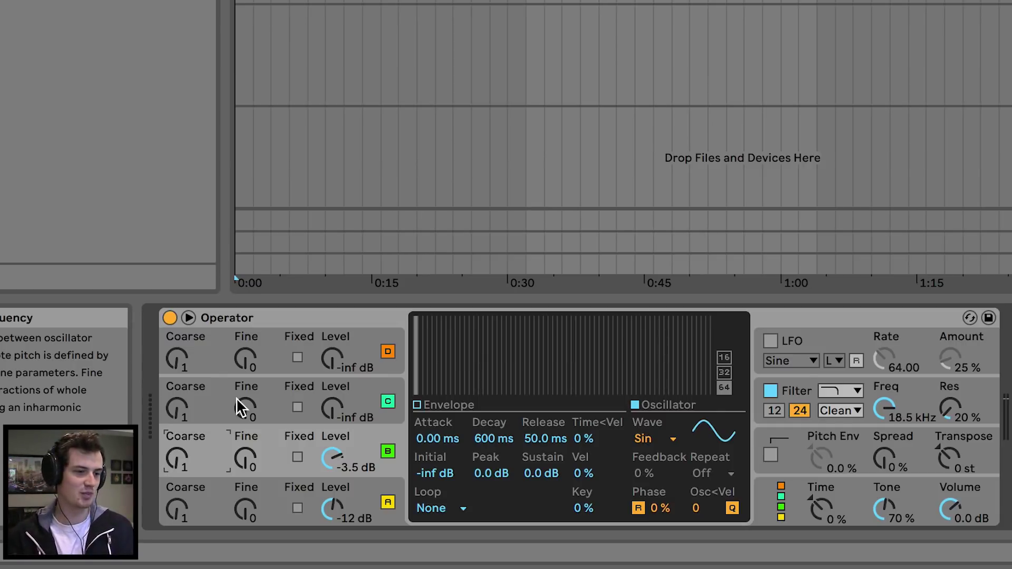
left_click_drag(245, 459, 245, 439)
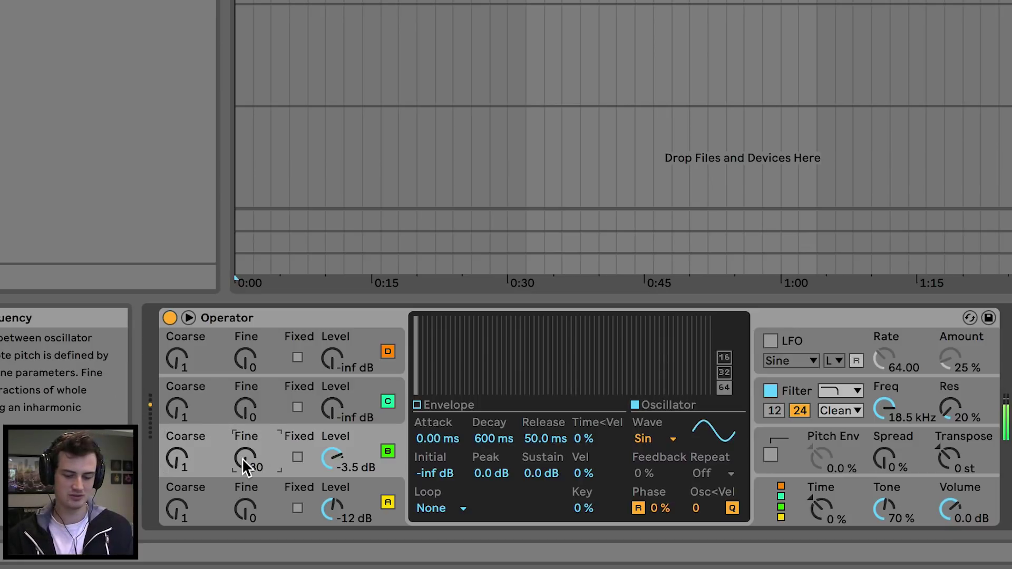
key("x")
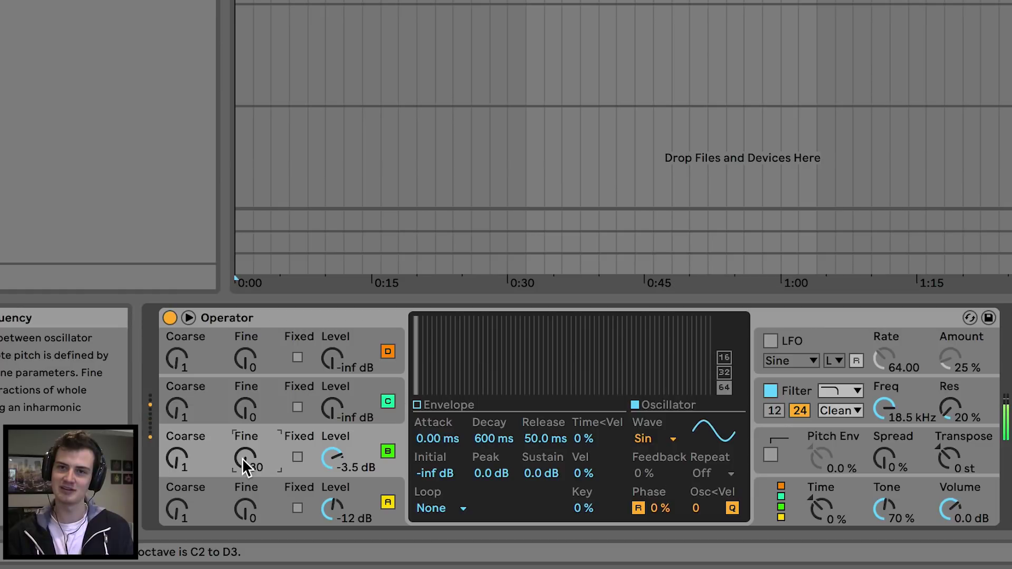
key("z")
key("z")
key("z")
key("x")
Change oscillator B's waveform to Tri and lower its level to -16 dB.
left_click(659, 440)
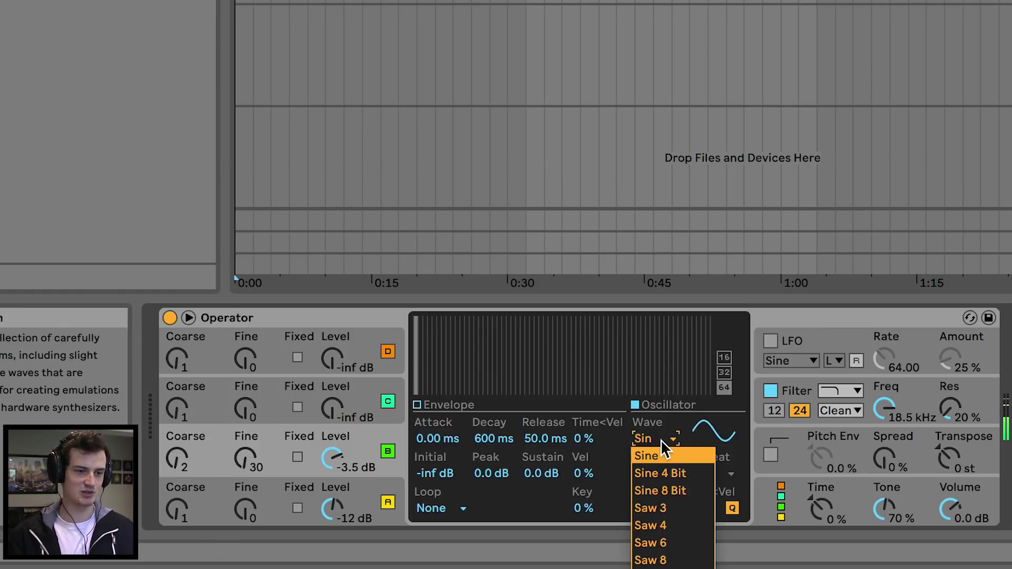
left_click(672, 568)
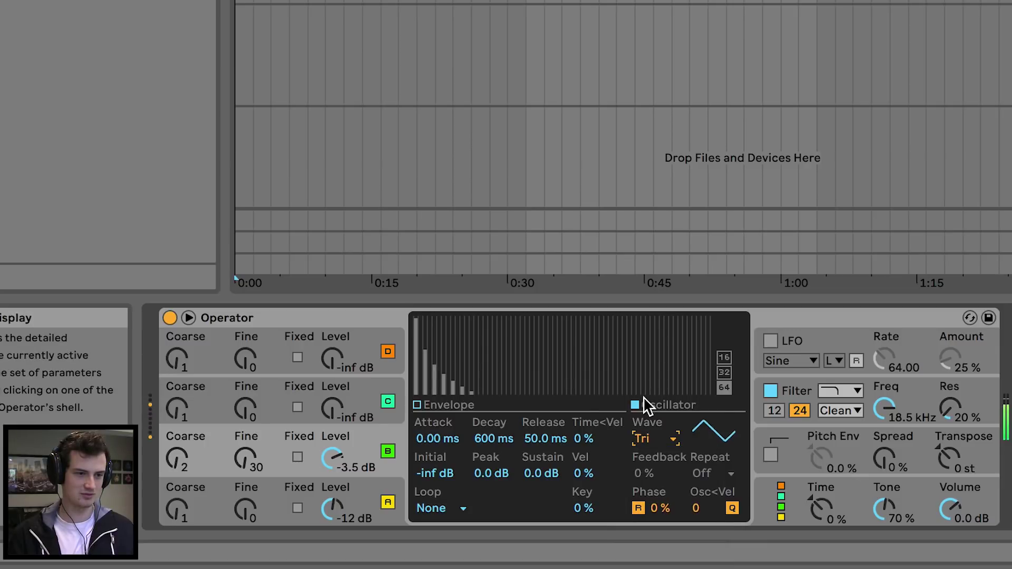
mouse_move(332, 457)
left_mouse_down()
mouse_move(332, 441)
mouse_move(331, 464)
left_mouse_up()
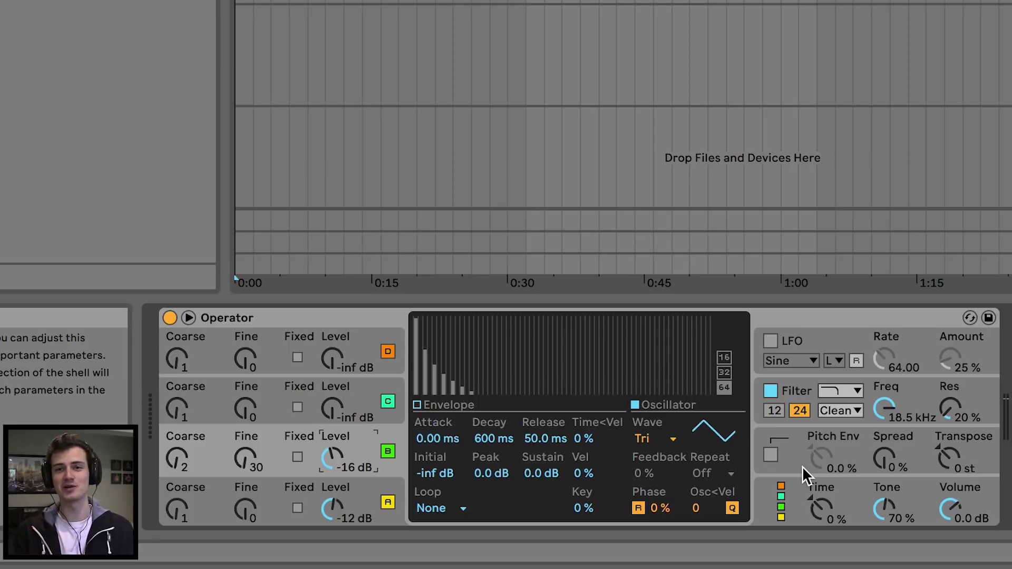
Enable Operator's pitch envelope and set its amount to 100 %.
left_click(781, 449)
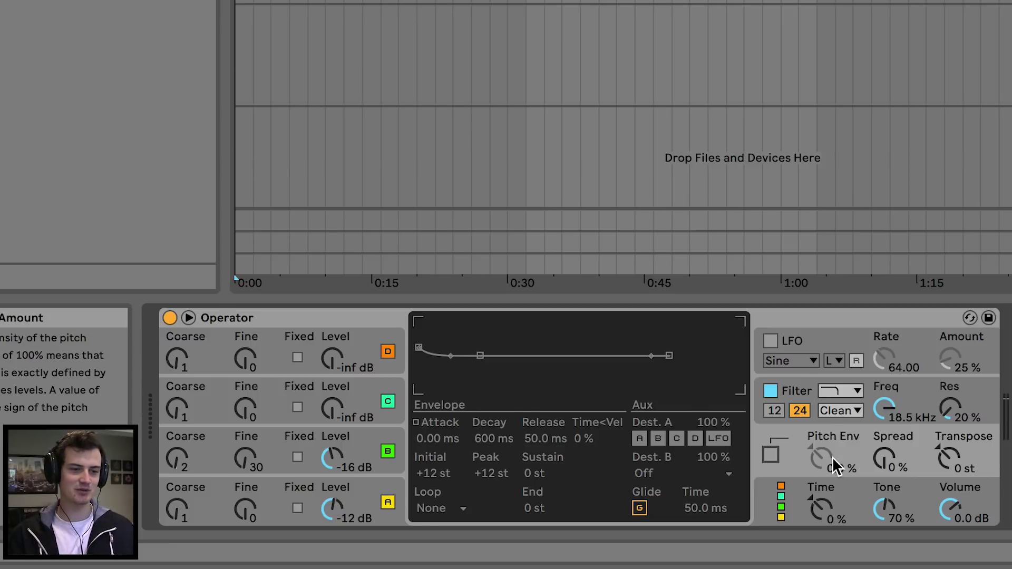
left_click(771, 453)
left_click_drag(820, 456, 820, 368)
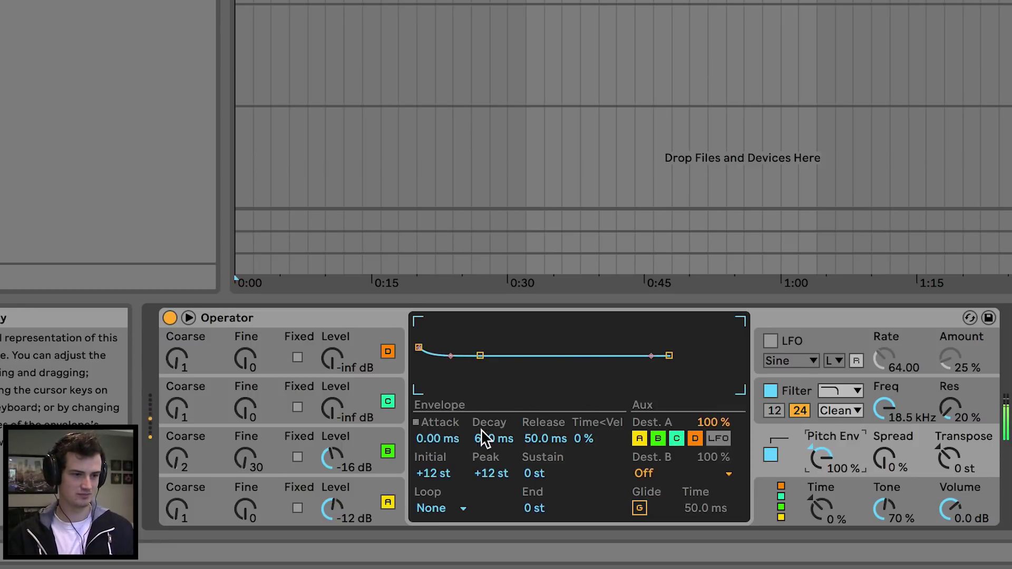
Shape the pitch envelope with a +38 st peak, a 94.1 ms decay and a 0 st sustain.
mouse_move(418, 348)
left_mouse_down()
mouse_move(420, 322)
mouse_move(419, 330)
left_mouse_up()
mouse_move(481, 356)
left_mouse_down()
mouse_move(447, 354)
mouse_move(450, 372)
mouse_move(458, 352)
mouse_move(446, 334)
mouse_move(446, 346)
mouse_move(464, 346)
left_mouse_up()
left_click(541, 474)
type("0")
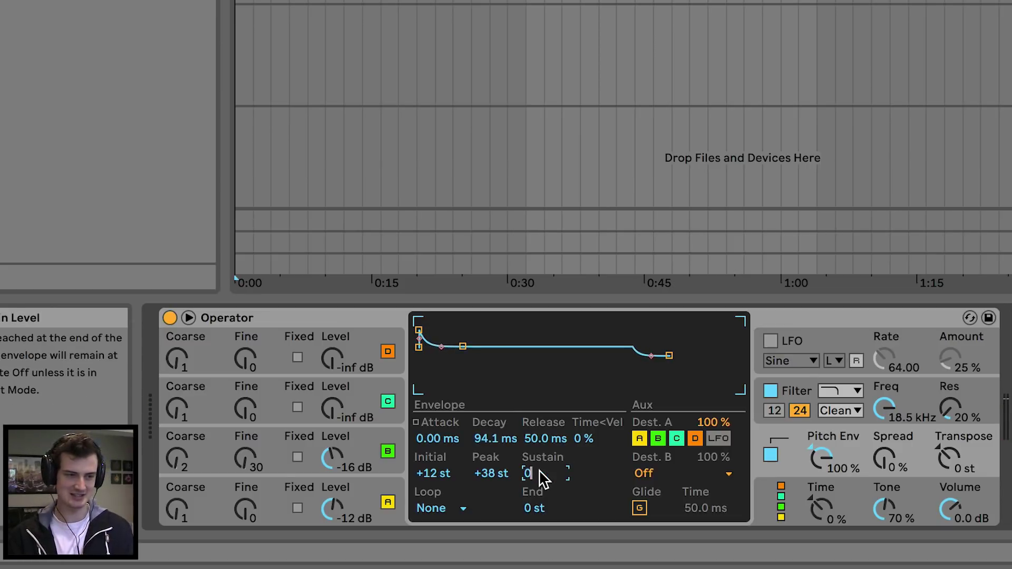
key("Return")
Shorten the pitch envelope's decay to 33.9 ms, and try a 913 ms drop to -48 st before pulling the sustain point back up.
left_click_drag(494, 439, 515, 426)
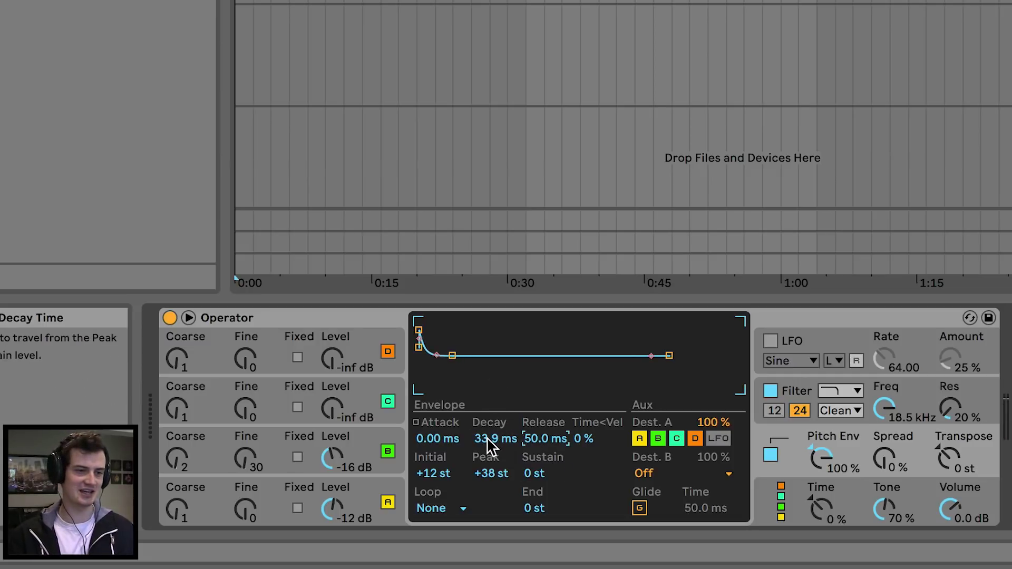
left_click_drag(462, 347, 483, 388)
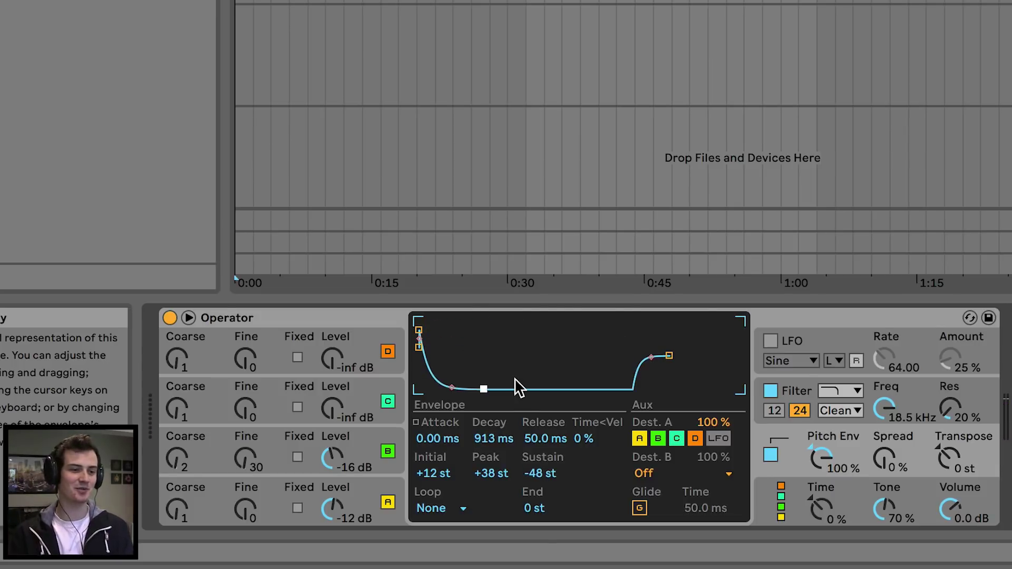
left_click_drag(483, 388, 450, 355)
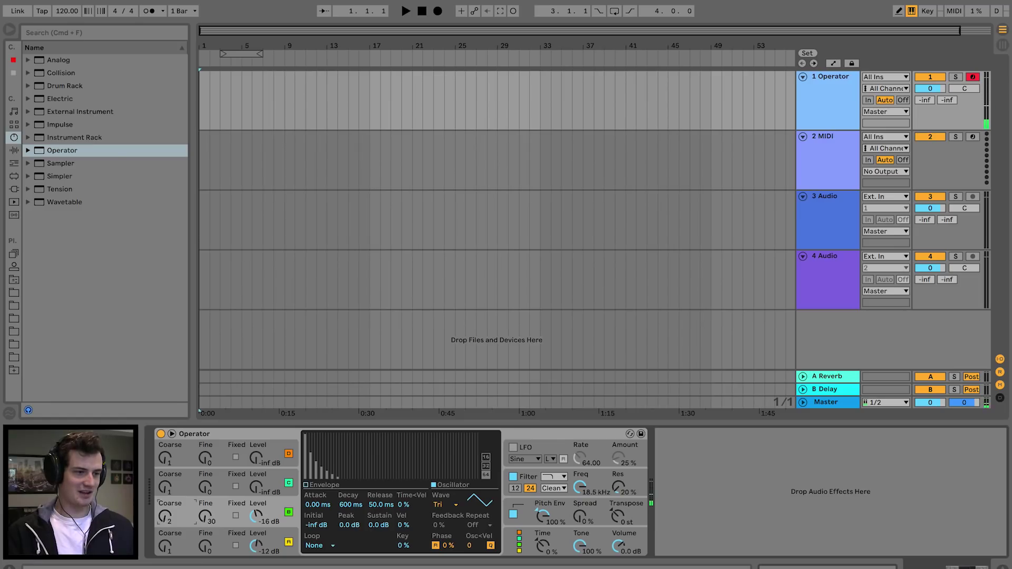
Set oscillator B's coarse tuning to 1.
left_click_drag(165, 517, 165, 522)
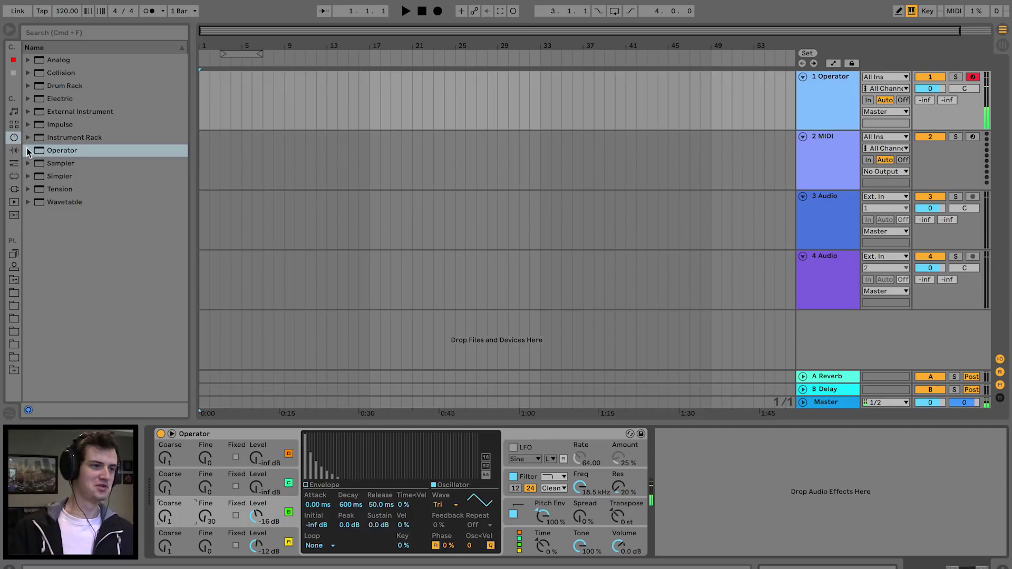
Add the Multiband Dynamics OTT preset after Operator and lower its amount to 80 %.
left_click(14, 150)
scroll(74, 263, "down", 3)
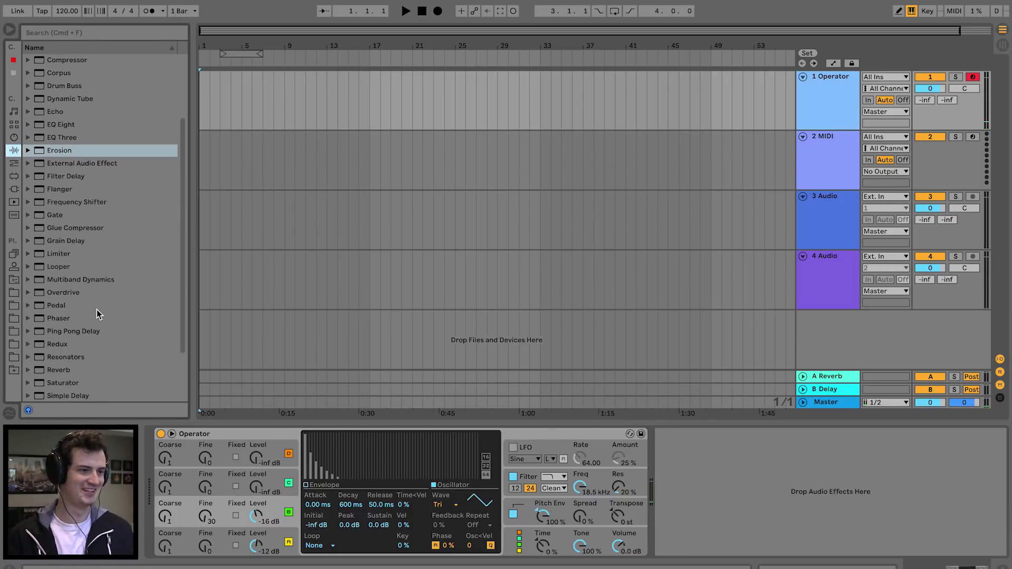
left_click(28, 280)
scroll(120, 280, "down", 3)
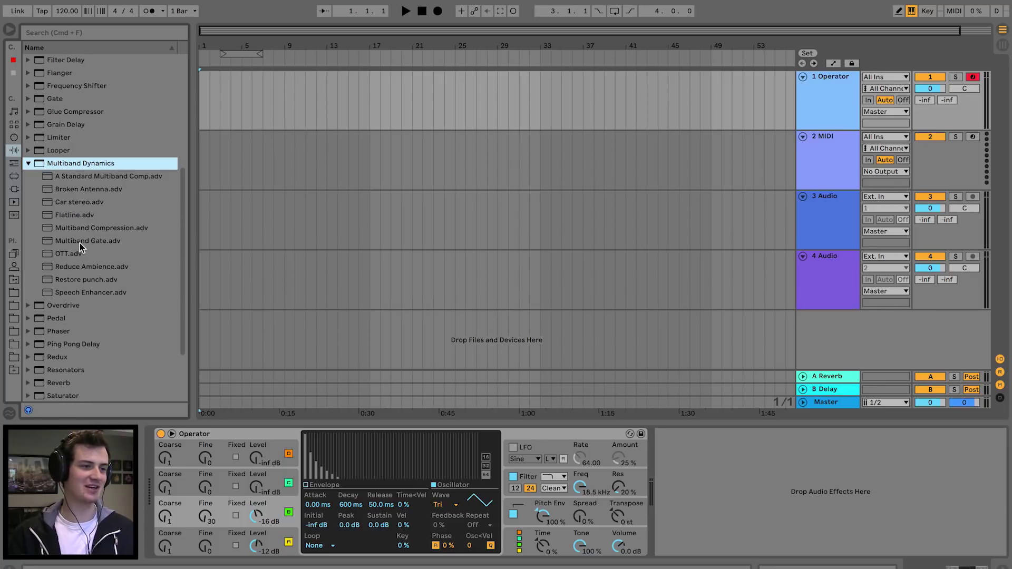
left_click_drag(59, 253, 772, 534)
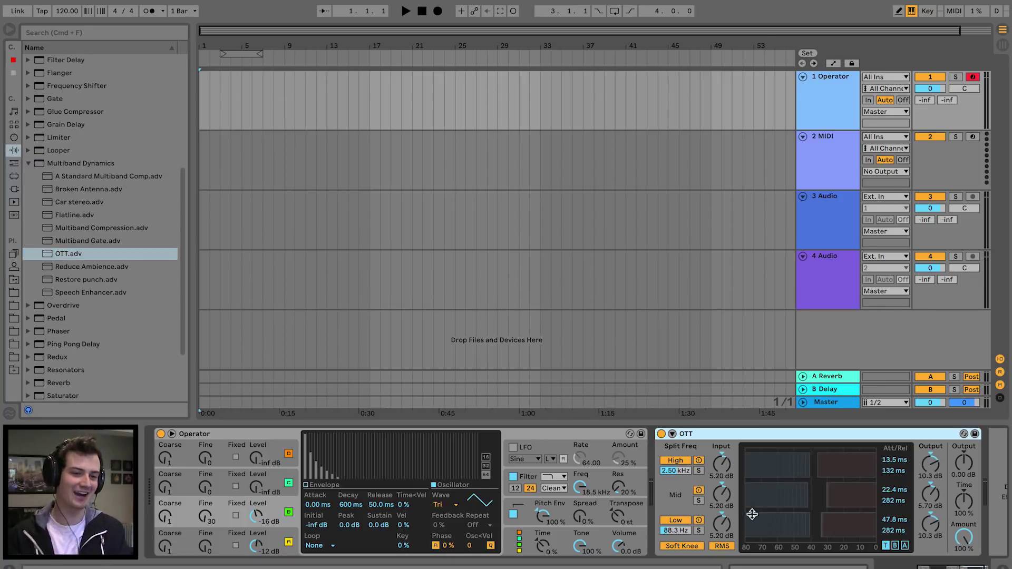
left_click_drag(967, 546, 967, 561)
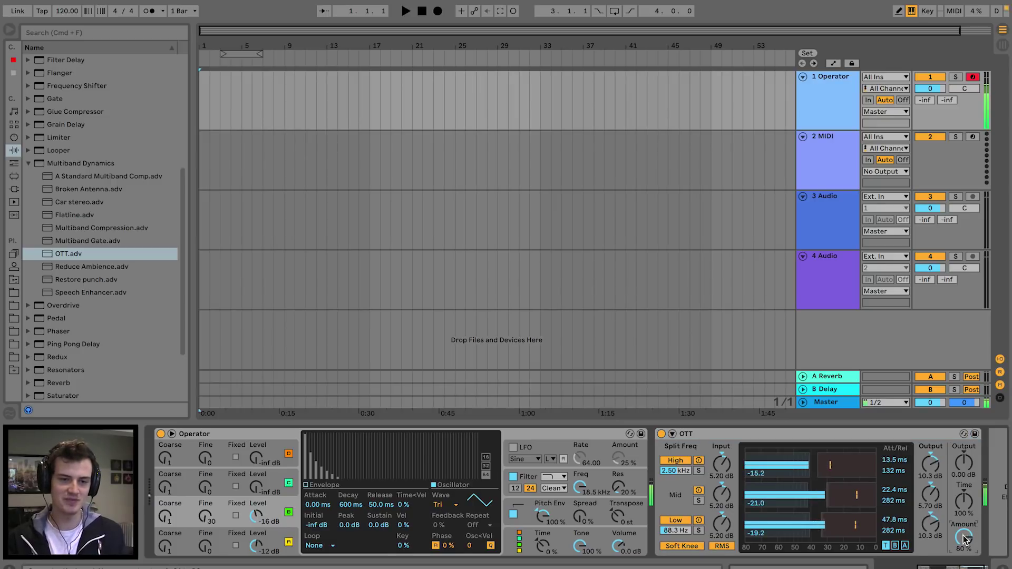
scroll(967, 545, "right", 2)
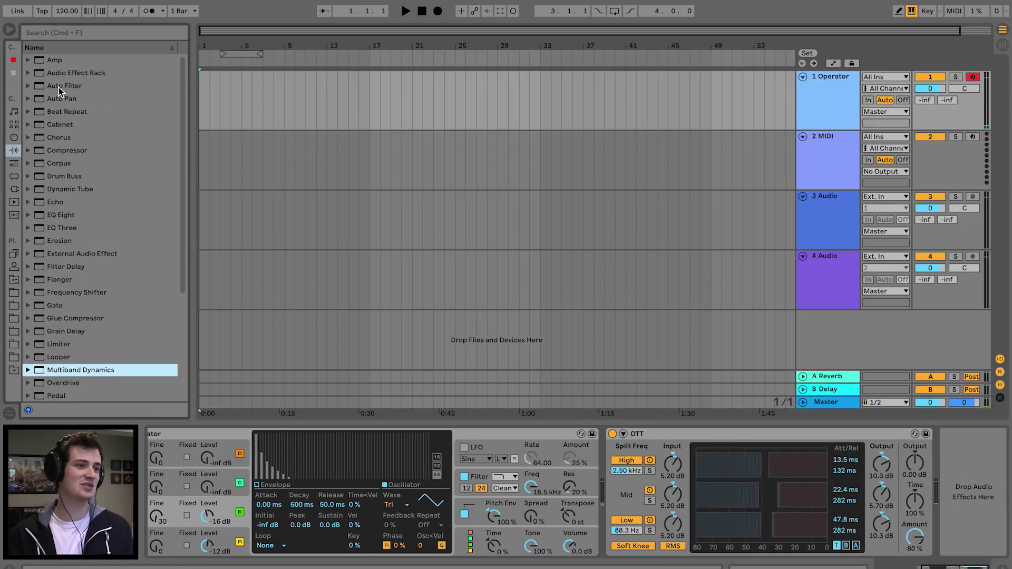
Create a two-bar MIDI clip at the start of the Operator track with a three-beat F0 note, and play it back.
left_click_drag(200, 45, 200, 87)
left_click_drag(270, 100, 128, 101)
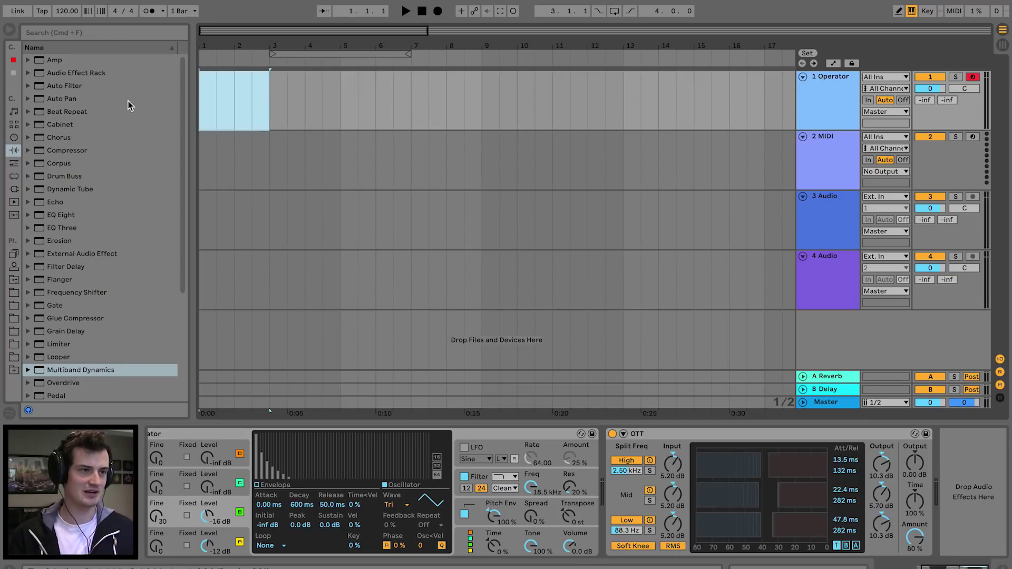
key("shift+super+m")
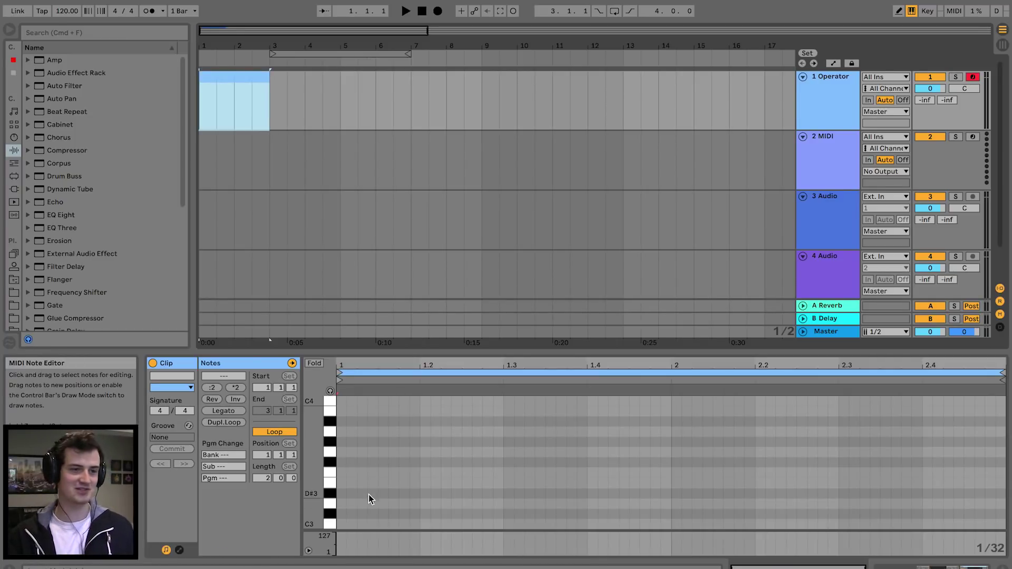
key("space")
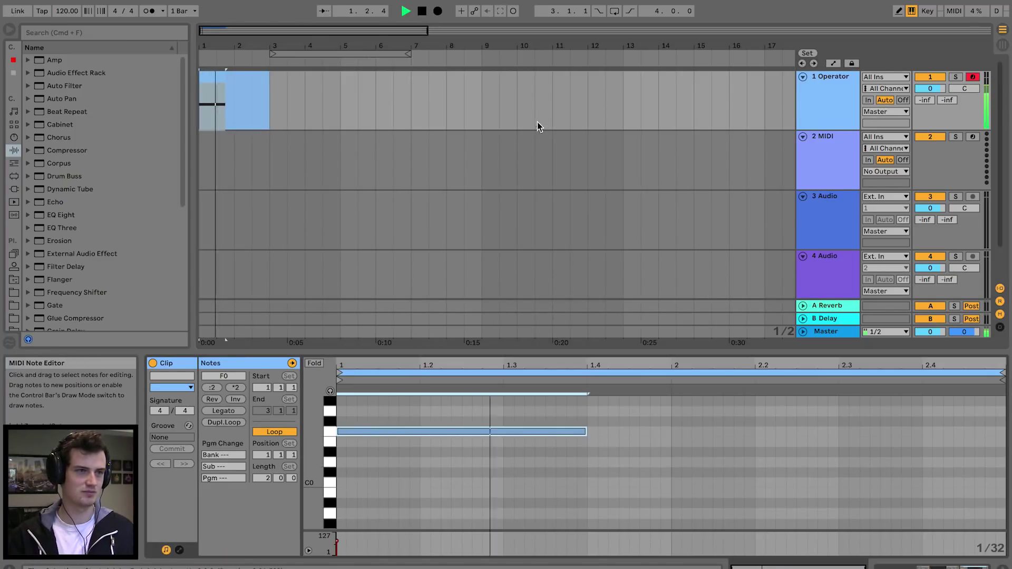
key("space")
Show the Operator track's devices and set the project tempo to 100 BPM.
left_click(818, 91)
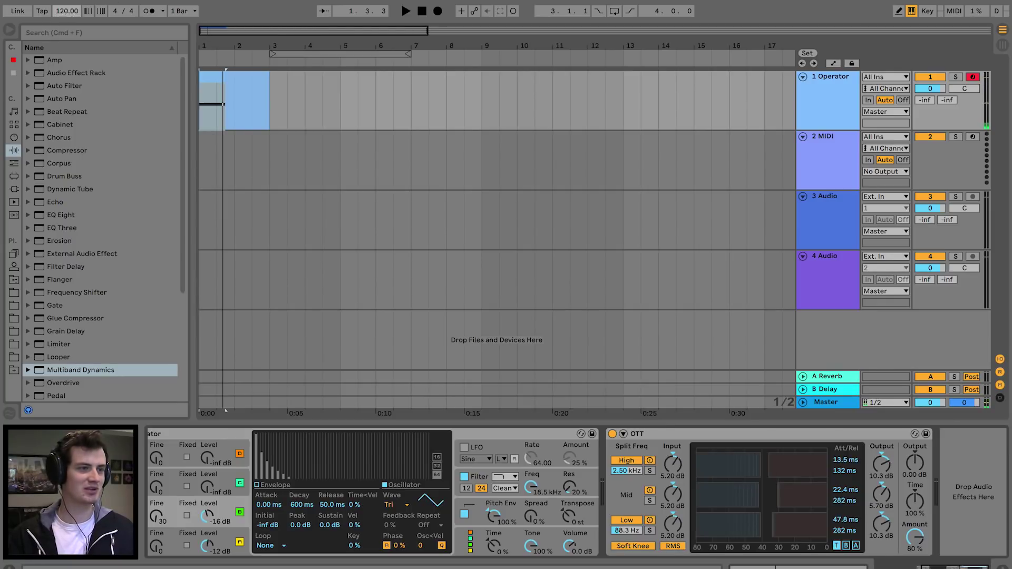
left_click(68, 11)
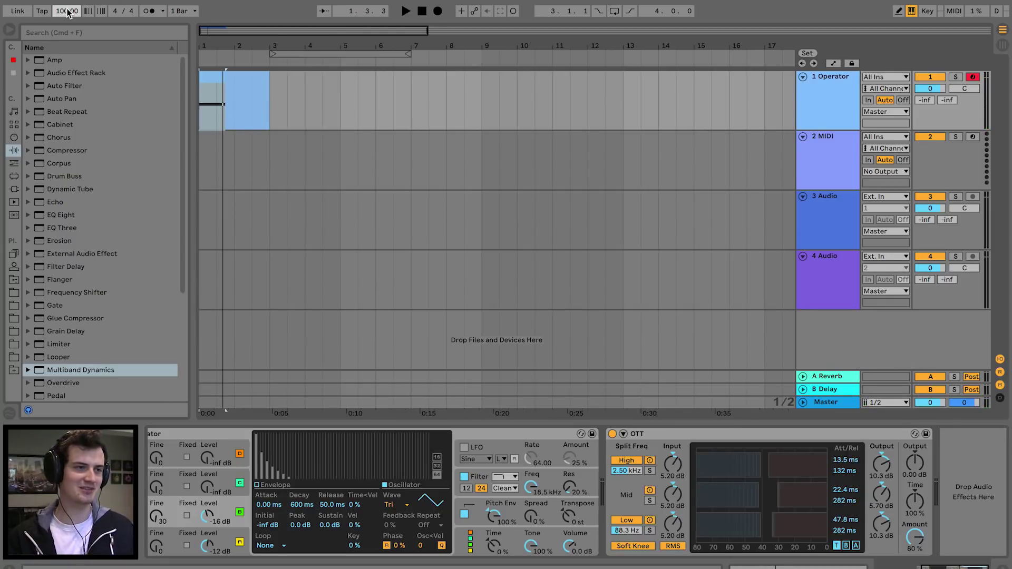
Add an Auto Filter between Operator and OTT and set its filter type to Morph.
left_click_drag(51, 91, 941, 487)
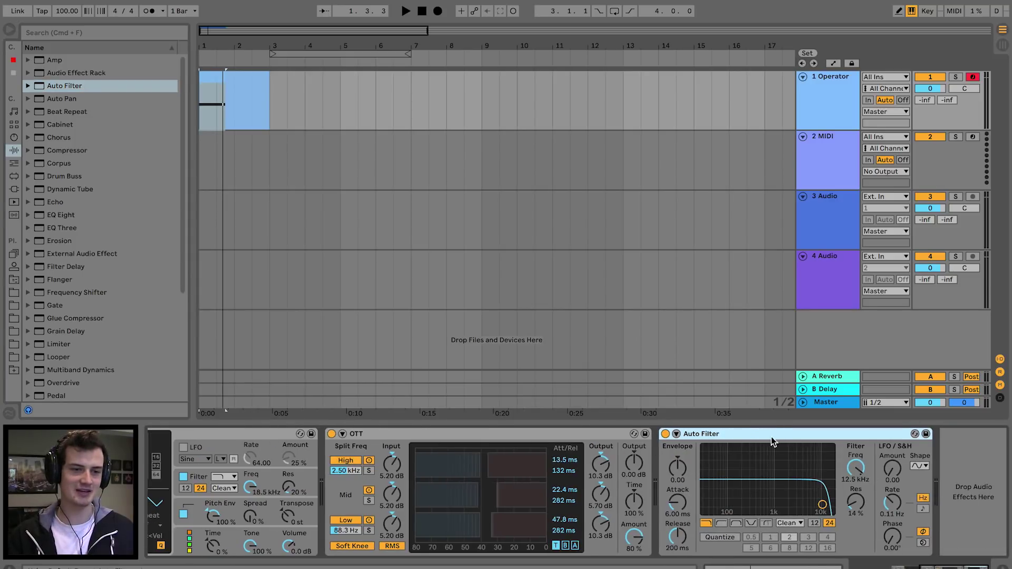
left_click_drag(519, 445, 392, 463)
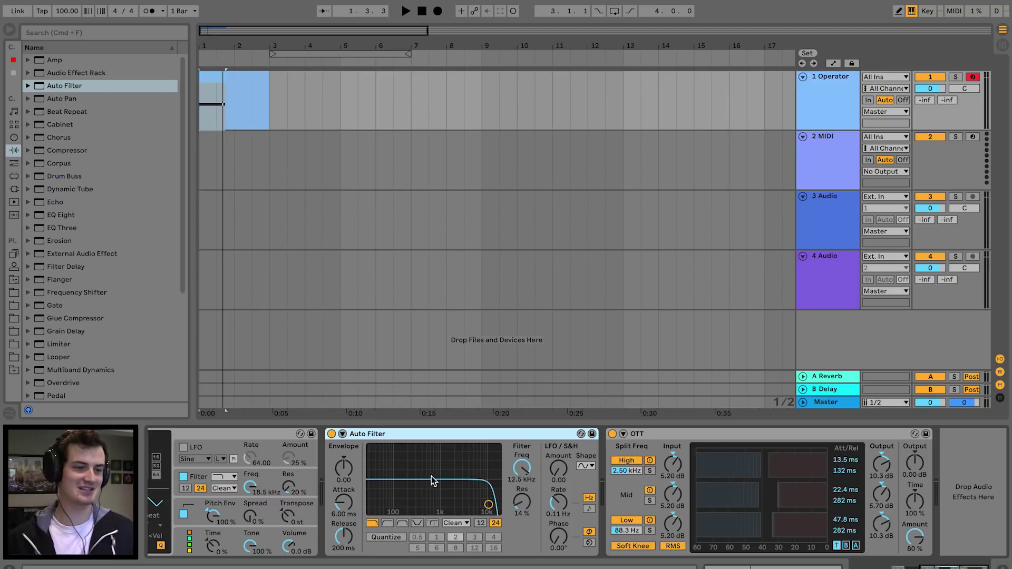
left_click(431, 522)
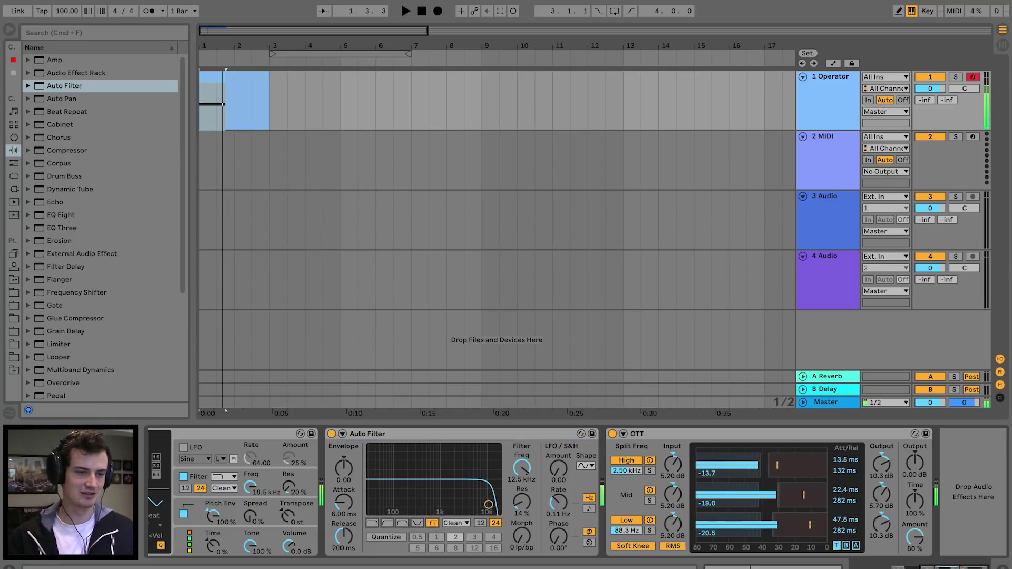
Lower the Auto Filter's frequency to 133 Hz, set its resonance to 31 %, and try out its Morph control.
left_click_drag(385, 494, 421, 496)
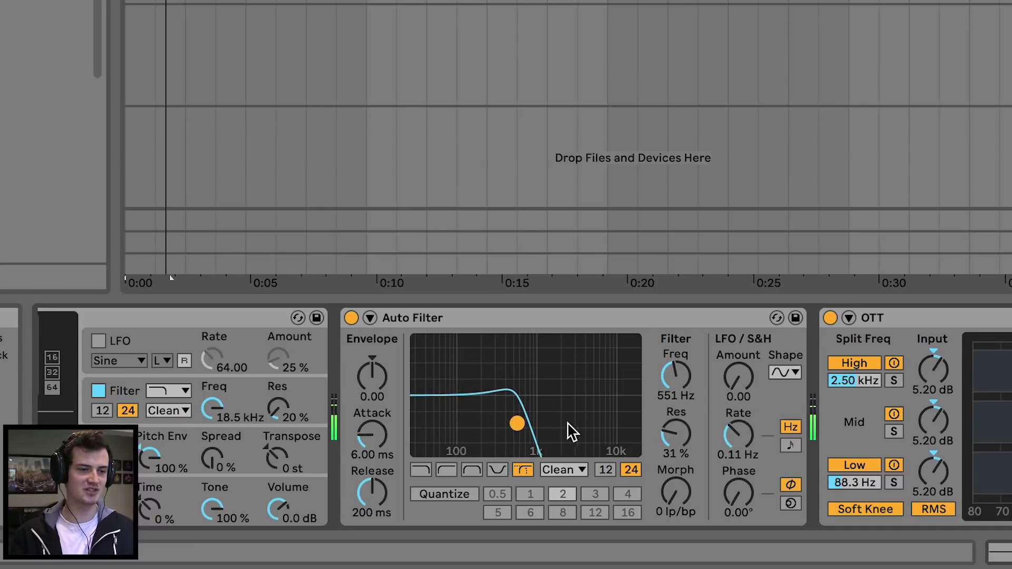
mouse_move(676, 507)
left_mouse_down()
mouse_move(676, 428)
mouse_move(680, 503)
left_mouse_up()
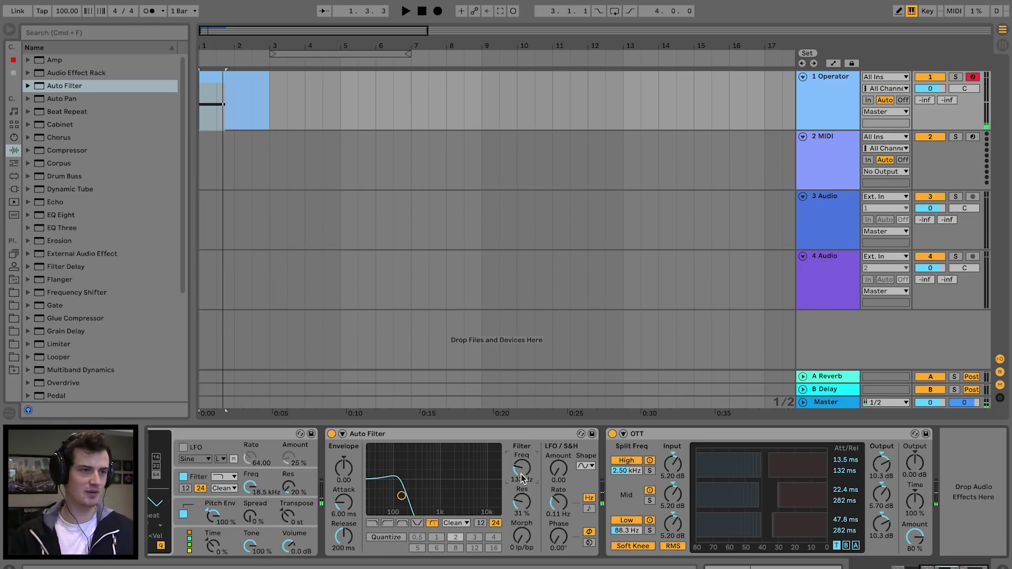
Play the clip and lengthen its F0 note to four beats so that it ends at bar 2.
left_click_drag(208, 45, 229, 55)
left_click(410, 57)
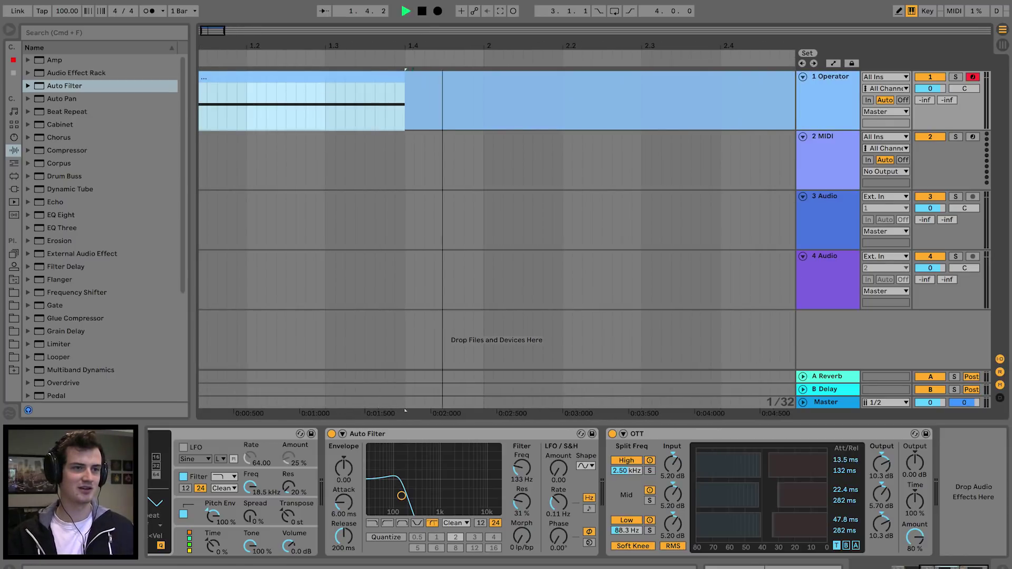
left_click_drag(404, 49, 283, 49)
double_click(312, 75)
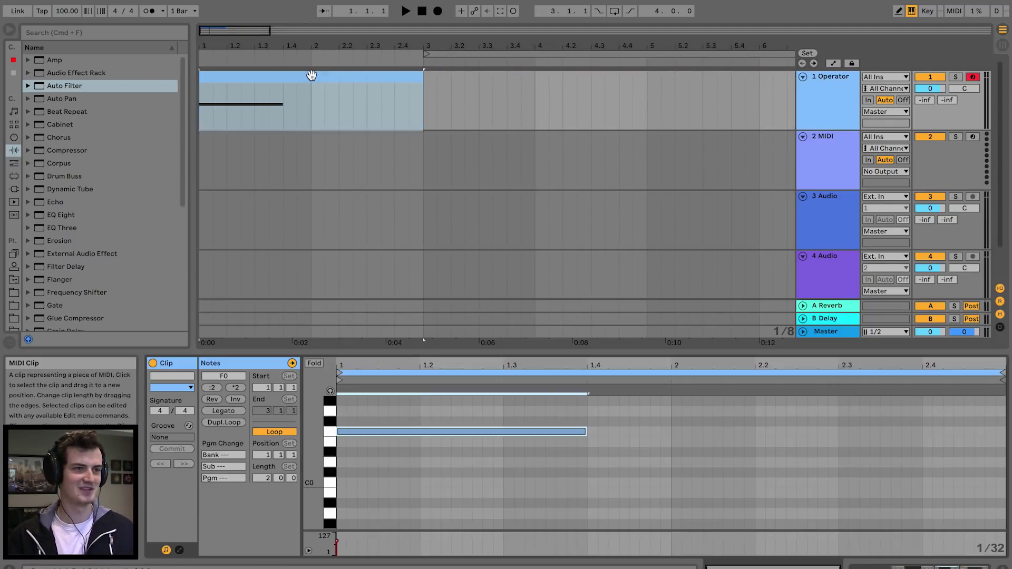
left_click_drag(592, 431, 677, 432)
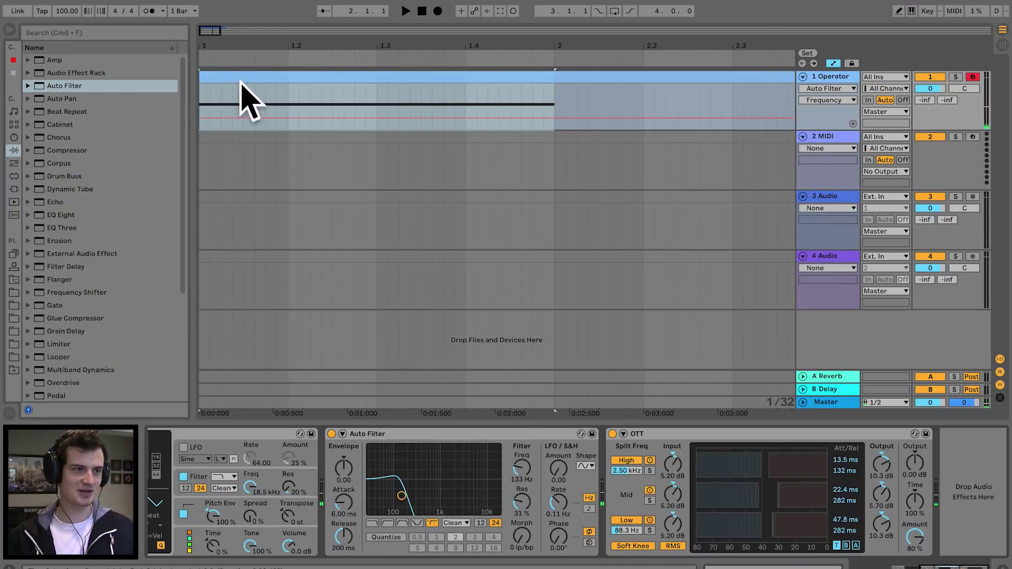
Make the Operator track taller and draw Auto Filter frequency automation over the first beat, with two rising peaks that drop sharply.
left_click_drag(220, 45, 287, 170)
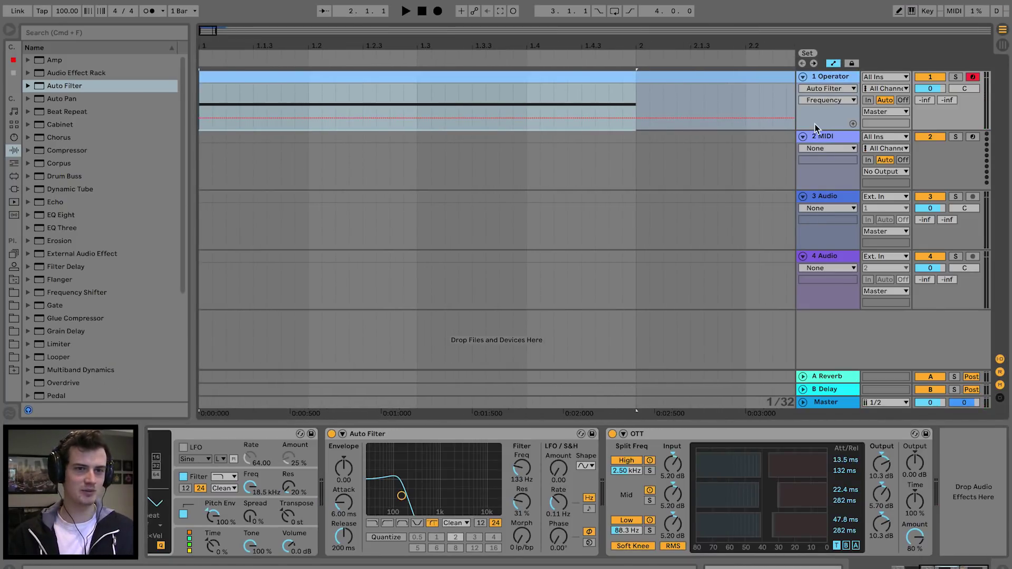
left_click_drag(814, 132, 814, 163)
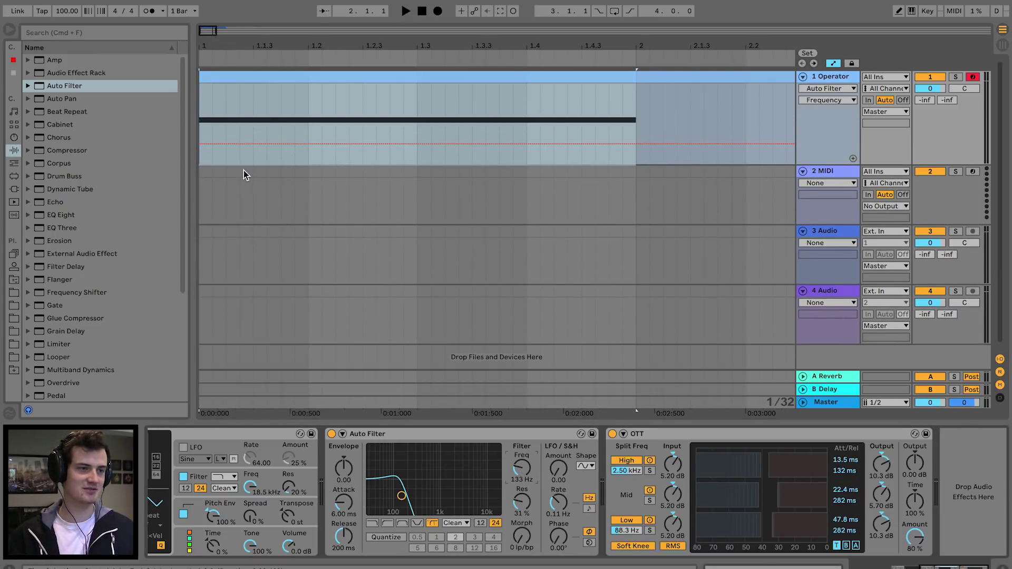
left_click(204, 144)
key("space")
mouse_move(246, 144)
left_mouse_down()
mouse_move(252, 112)
mouse_move(253, 149)
mouse_move(295, 113)
left_mouse_up()
left_click(285, 149)
mouse_move(298, 113)
left_mouse_down()
mouse_move(294, 159)
mouse_move(308, 150)
left_mouse_up()
Continue the Auto Filter frequency automation through the second beat with two close peaks and a falling tail, and audition it.
left_click_drag(356, 119, 349, 154)
left_click_drag(346, 151, 349, 107)
left_click_drag(364, 152, 417, 145)
left_click_drag(363, 142, 389, 138)
left_click_drag(349, 119, 340, 143)
key("space")
key("space")
key("space")
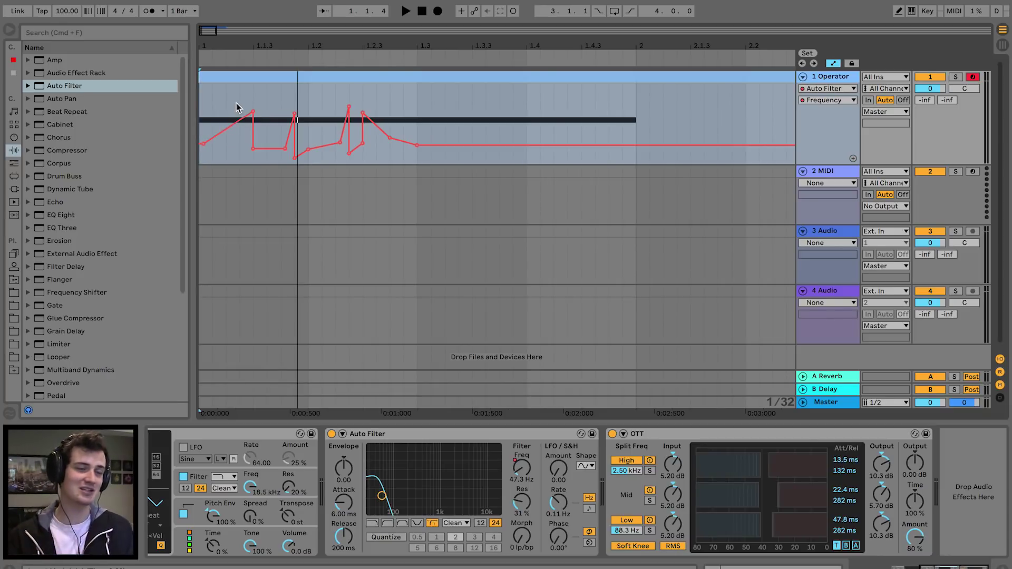
Extend the Auto Filter frequency automation over the third beat with a ramp, a sharp drop and a smaller rise, playing it back.
key("space")
left_click_drag(484, 145, 538, 133)
key("space")
key("space")
key("space")
key("space")
left_click_drag(538, 133, 538, 145)
key("space")
Add frequency automation over the fourth beat with a ramp, a drop and a spike just before bar 2.
mouse_move(602, 147)
left_mouse_down()
mouse_move(603, 118)
mouse_move(609, 152)
left_mouse_up()
key("space")
key("space")
key("space")
left_click_drag(622, 146, 622, 95)
Raise the earlier peaks of the Auto Filter frequency automation and play the result.
left_click_drag(581, 117, 581, 103)
left_click_drag(472, 125, 472, 104)
left_click_drag(349, 107, 348, 96)
left_click_drag(295, 113, 294, 99)
key("space")
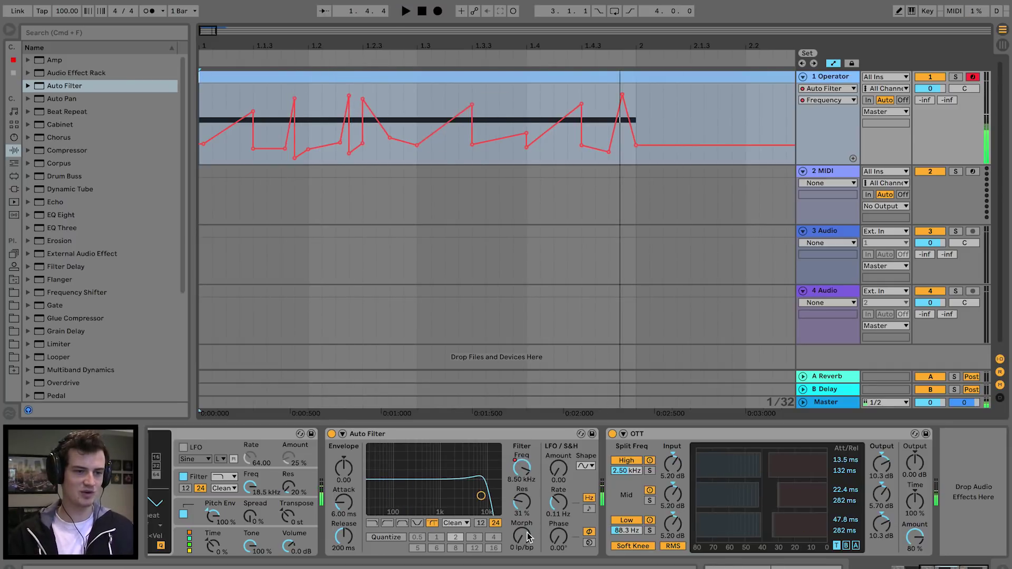
Draw Auto Filter Morph automation over the first beat, with a mid-beat peak and a higher one just before beat two.
left_click(525, 543)
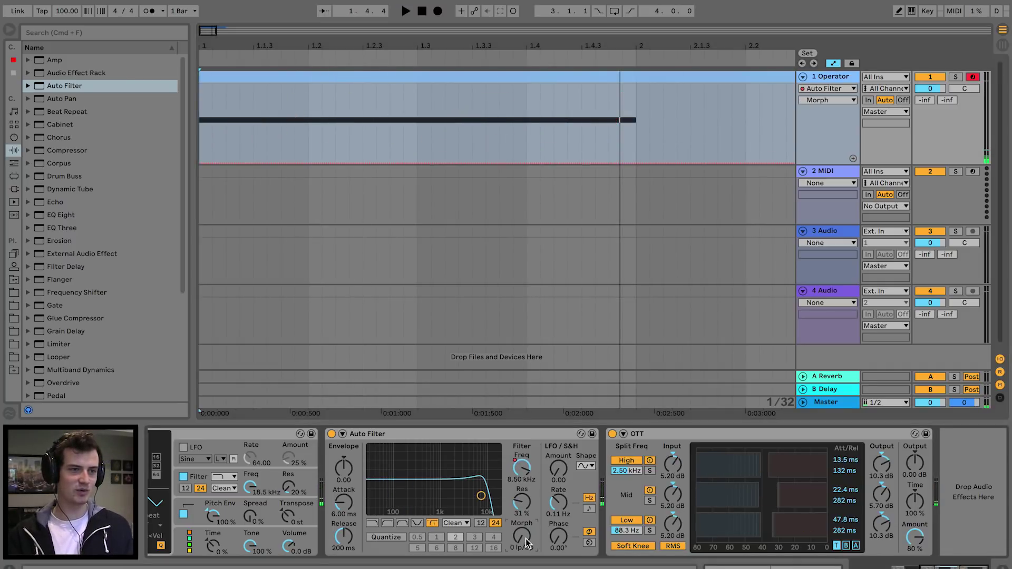
left_click(201, 163)
key("space")
left_click_drag(241, 163, 300, 151)
key("space")
key("space")
key("space")
key("space")
left_click_drag(266, 116, 309, 153)
Replay the start of the clip repeatedly to check how the Morph automation sounds.
key("space")
key("space")
key("space")
key("space")
key("space")
key("space")
key("space")
key("space")
key("space")
key("space")
key("space")
key("space")
key("space")
key("space")
key("space")
key("space")
key("space")
key("space")
key("space")
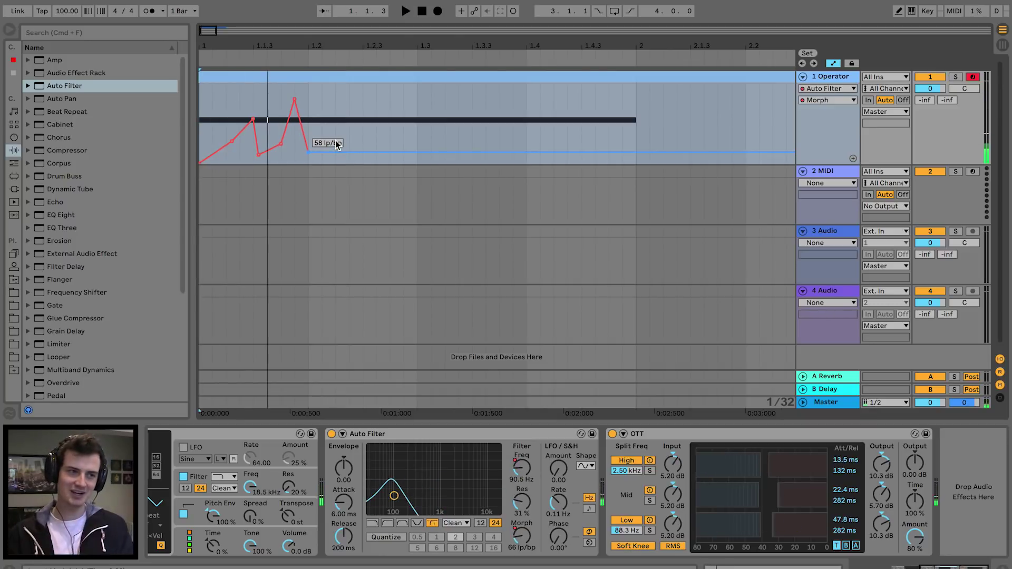
Continue the Auto Filter Morph automation through the rest of the first bar with further peaks and dips.
left_click(353, 152)
left_click_drag(368, 151, 458, 87)
key("space")
left_click(417, 153)
key("space")
key("space")
left_click_drag(473, 88, 490, 130)
left_click_drag(513, 129, 554, 123)
mouse_move(581, 124)
left_mouse_down()
mouse_move(581, 150)
mouse_move(594, 125)
left_mouse_up()
Play the clip and set the OTT amount to 85 %.
key("space")
key("space")
key("space")
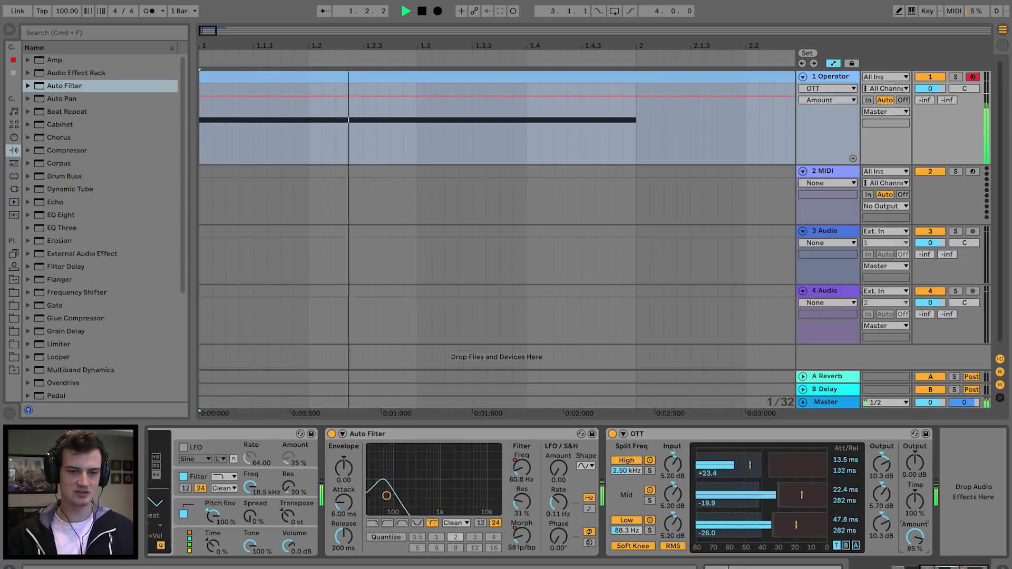
key("space")
Add a second Auto Filter after OTT, set it to a notch filter, and lower its frequency to 82.8 Hz.
scroll(114, 251, "down", 5)
scroll(115, 251, "up", 5)
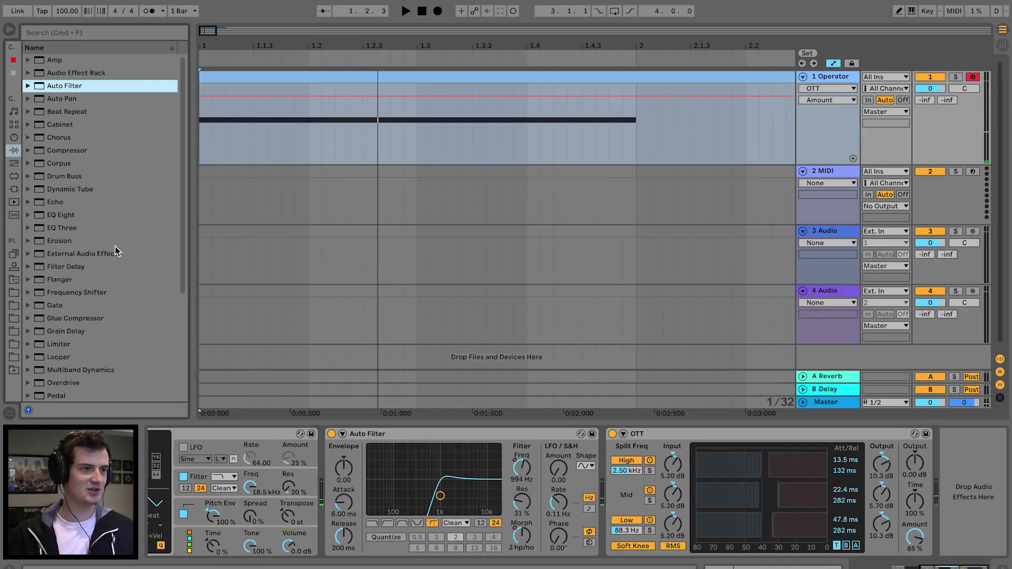
left_click_drag(965, 436, 966, 438)
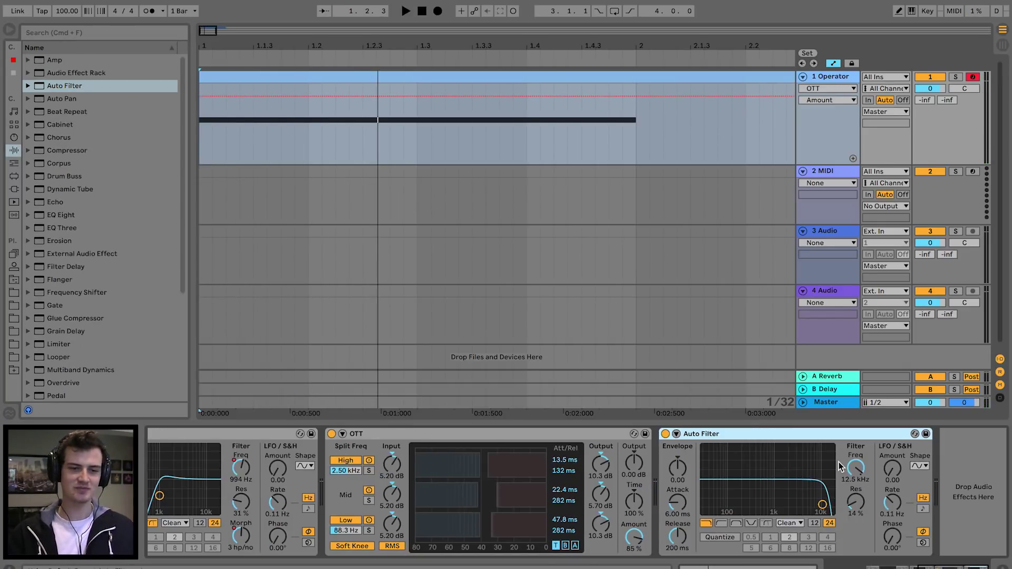
left_click(750, 523)
key("space")
left_click_drag(855, 468, 858, 477)
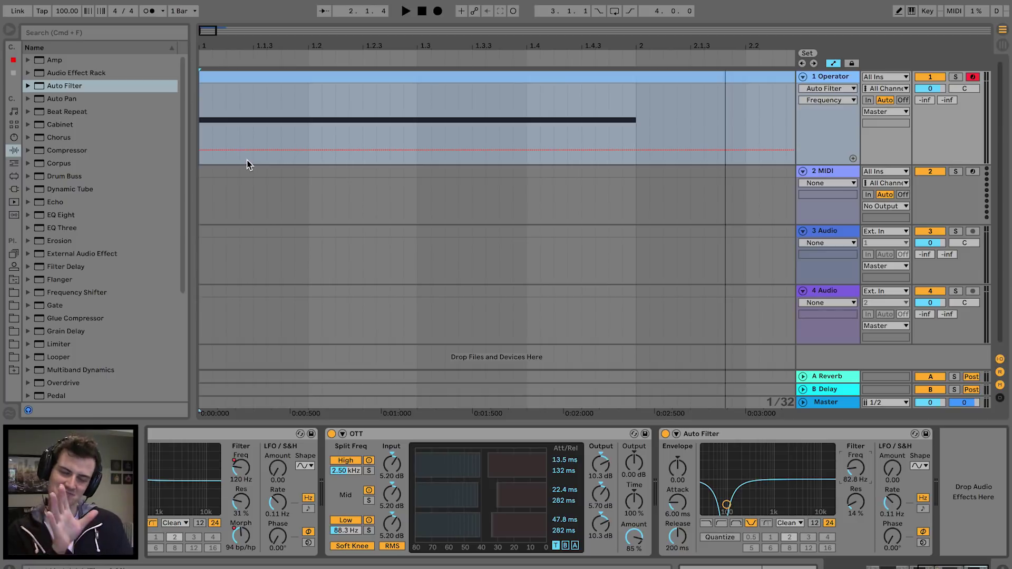
Draw frequency automation for the notch Auto Filter across the first bar with a series of rises and falls, and play it.
left_click(225, 149)
left_click_drag(266, 150, 294, 154)
key("space")
left_click_drag(200, 149, 200, 155)
mouse_move(212, 151)
left_mouse_down()
mouse_move(212, 108)
mouse_move(225, 145)
left_mouse_up()
left_click_drag(321, 116, 322, 152)
left_click_drag(417, 128, 417, 155)
left_click_drag(376, 132, 375, 155)
left_click_drag(485, 155, 539, 155)
left_click_drag(595, 155, 595, 117)
left_click_drag(649, 117, 650, 147)
key("space")
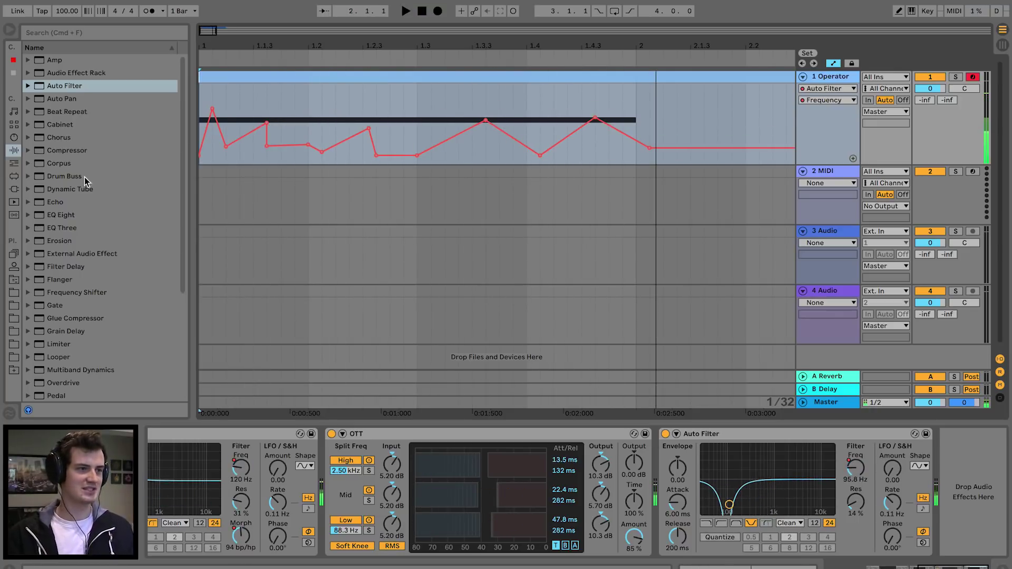
Add a Chorus with 24 % dry/wet and place it between OTT and the notch Auto Filter.
left_click_drag(58, 140, 817, 404)
left_click_drag(843, 483, 843, 483)
key("space")
left_click(912, 536)
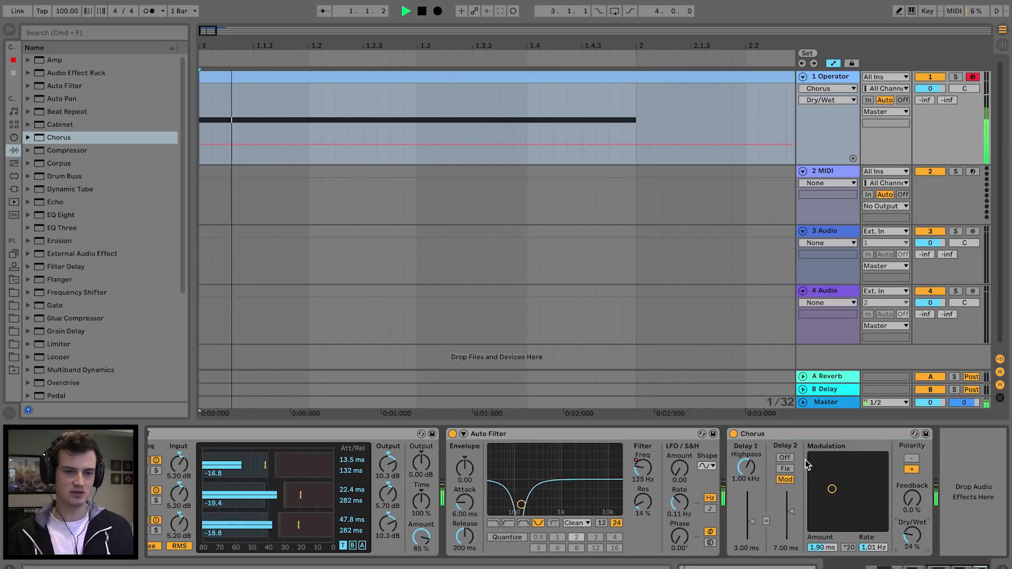
key("space")
left_click_drag(752, 433, 463, 451)
Add a Phaser at the end of the device chain and set its dry/wet to 34.1 %.
scroll(128, 314, "down", 4)
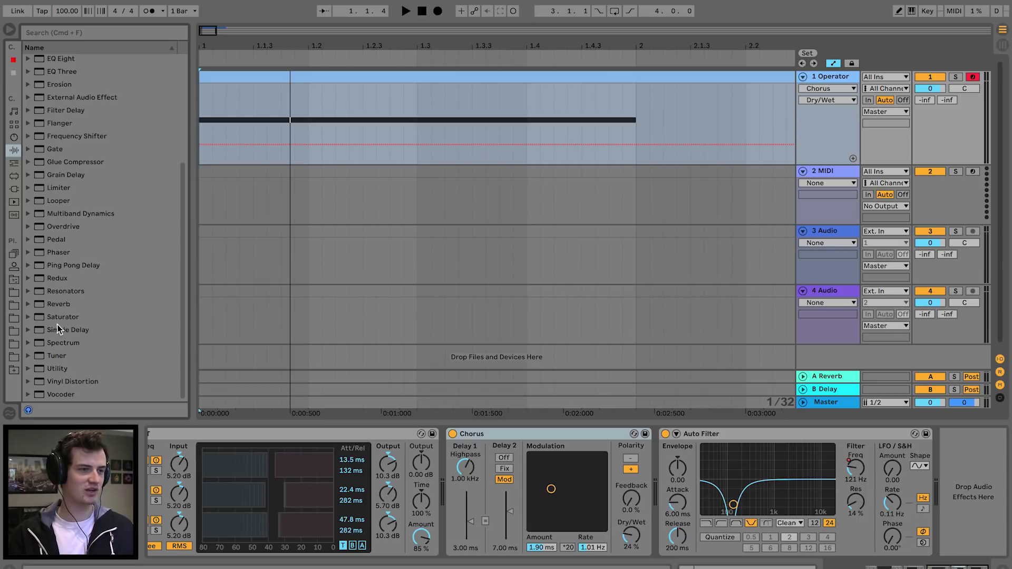
left_click_drag(59, 253, 943, 527)
key("space")
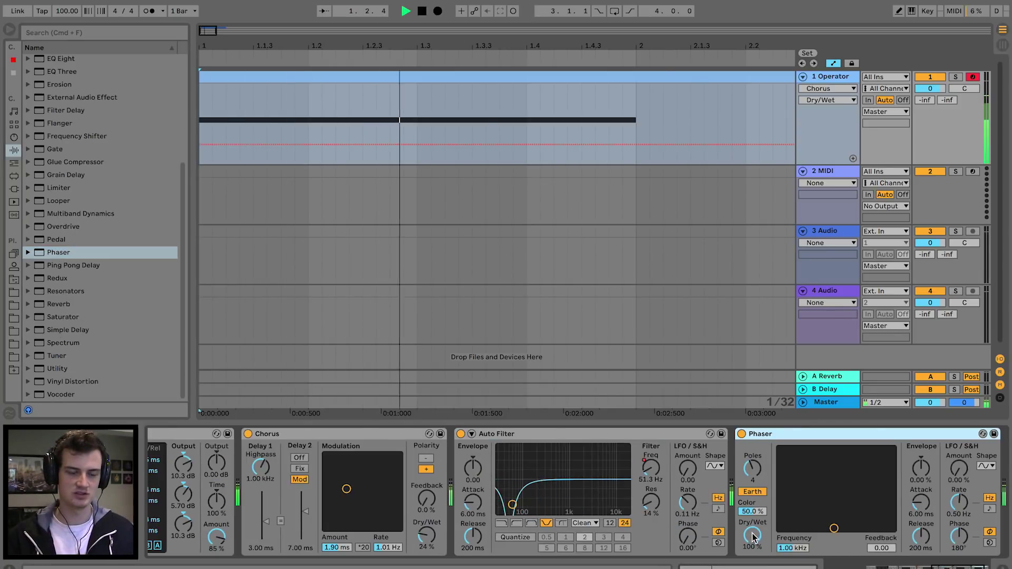
left_click_drag(753, 536, 753, 559)
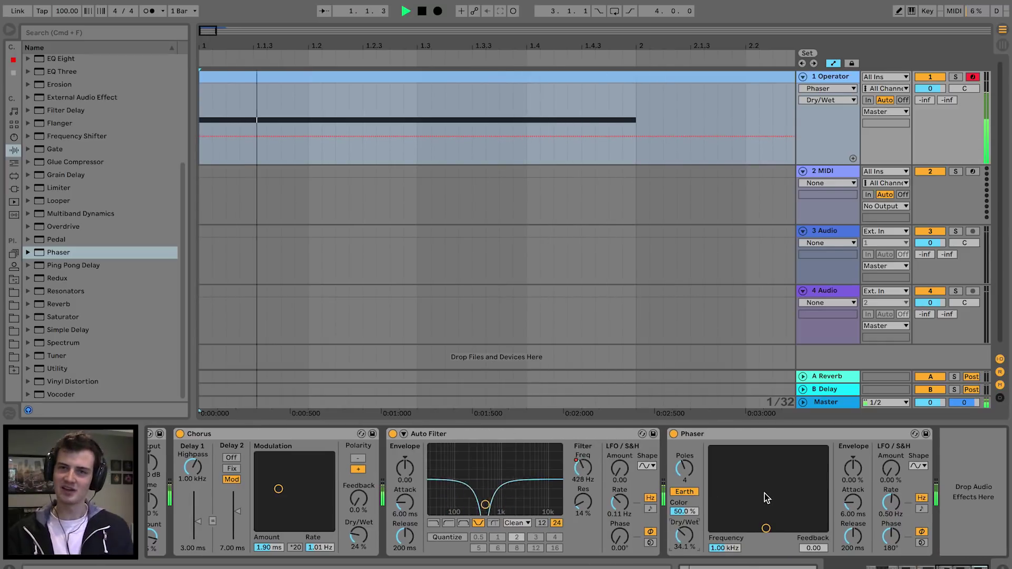
key("space")
Add a Saturator after the Phaser and adjust its drive while listening to the clip.
left_click_drag(55, 319, 861, 459)
left_click_drag(774, 467, 775, 446)
key("space")
left_click_drag(773, 535, 773, 521)
left_click_drag(771, 468, 771, 476)
key("space")
key("space")
Try out oscillator B's Coarse control in Operator and set its Fine tuning to 23 during playback.
scroll(710, 495, "left", 15)
key("space")
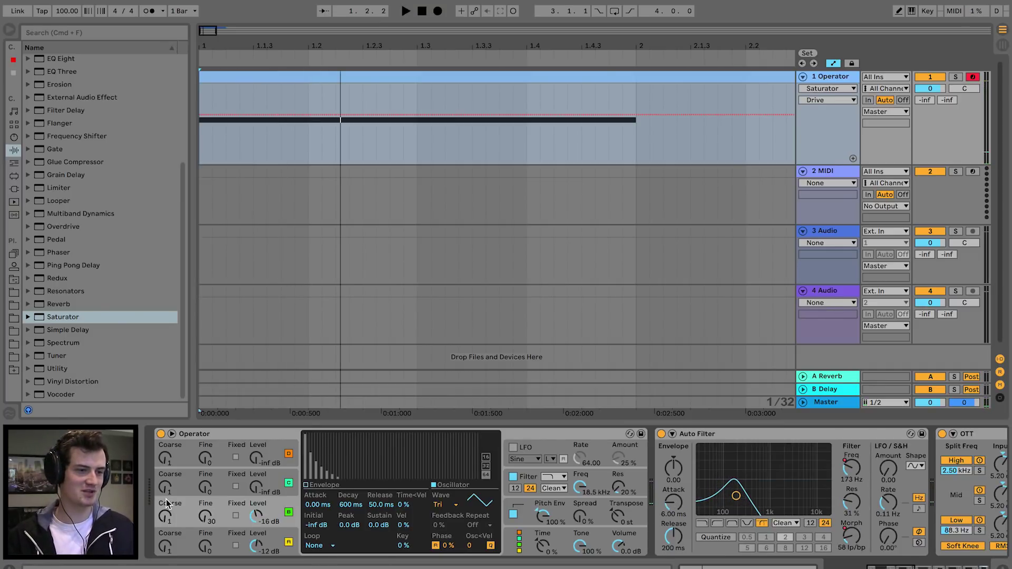
left_click_drag(167, 503, 163, 510)
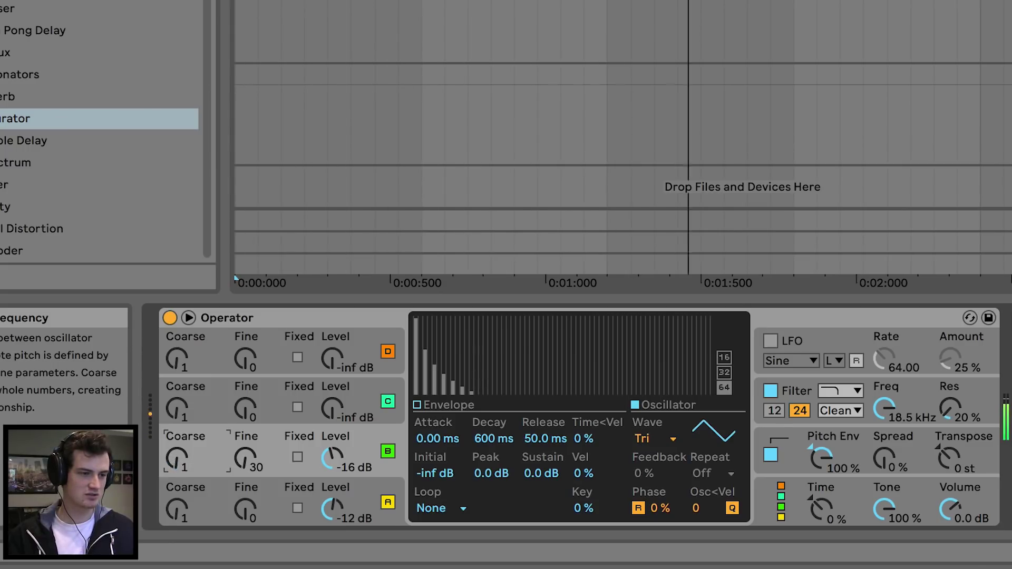
left_click_drag(177, 458, 176, 464)
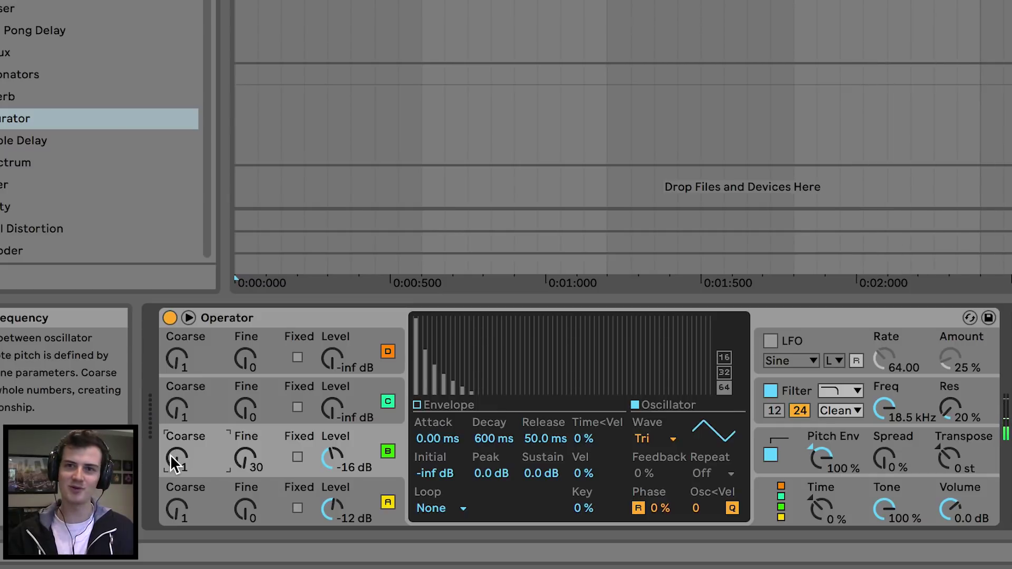
left_click_drag(243, 464, 243, 454)
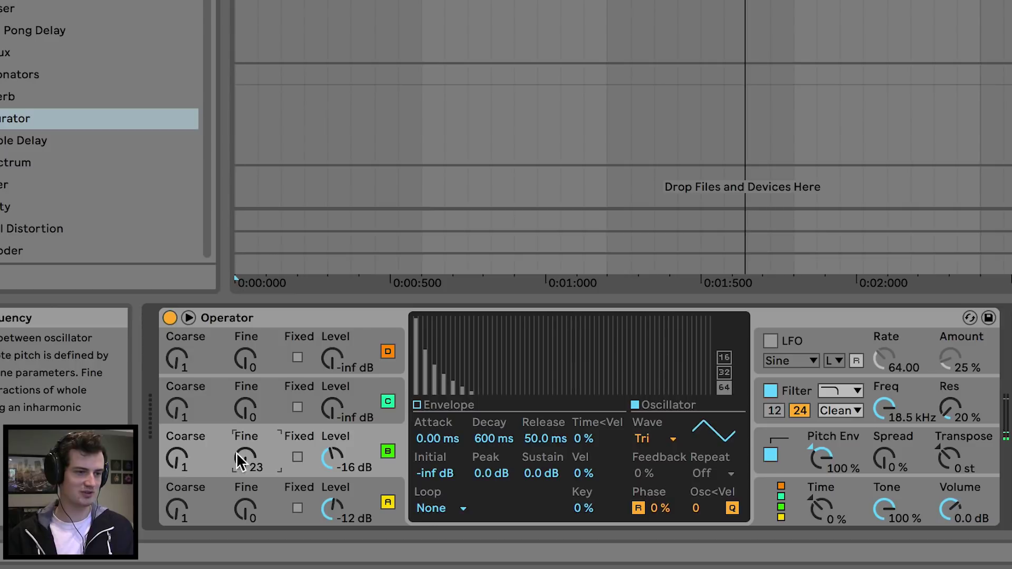
Show Operator's B Coarse automation in a taller lane and draw a short peak at the start of bar 1.
left_click(178, 462)
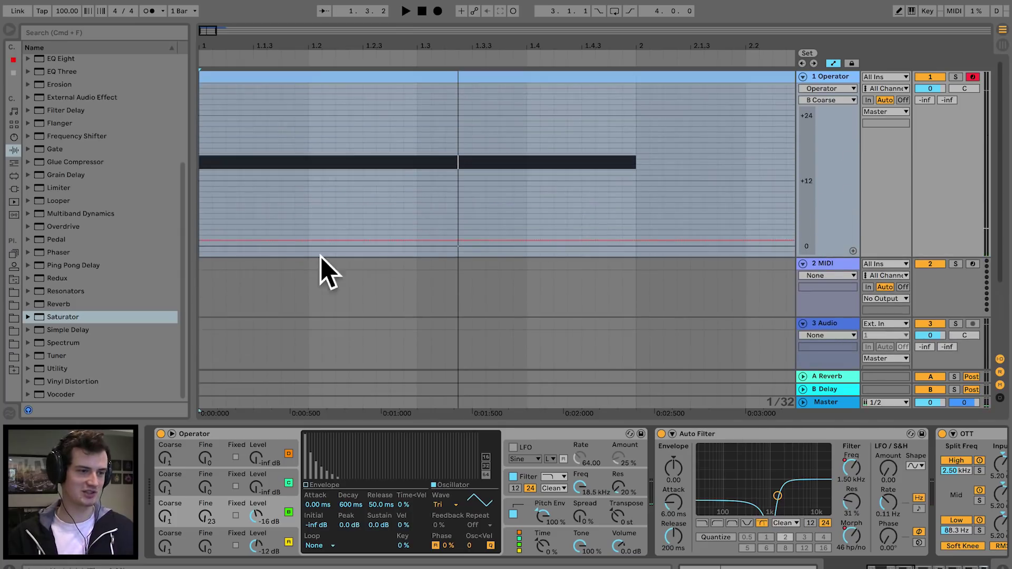
left_click(213, 241)
key("space")
left_click_drag(226, 240, 200, 240)
key("space")
key("space")
key("space")
key("space")
left_click_drag(226, 197, 213, 198)
key("space")
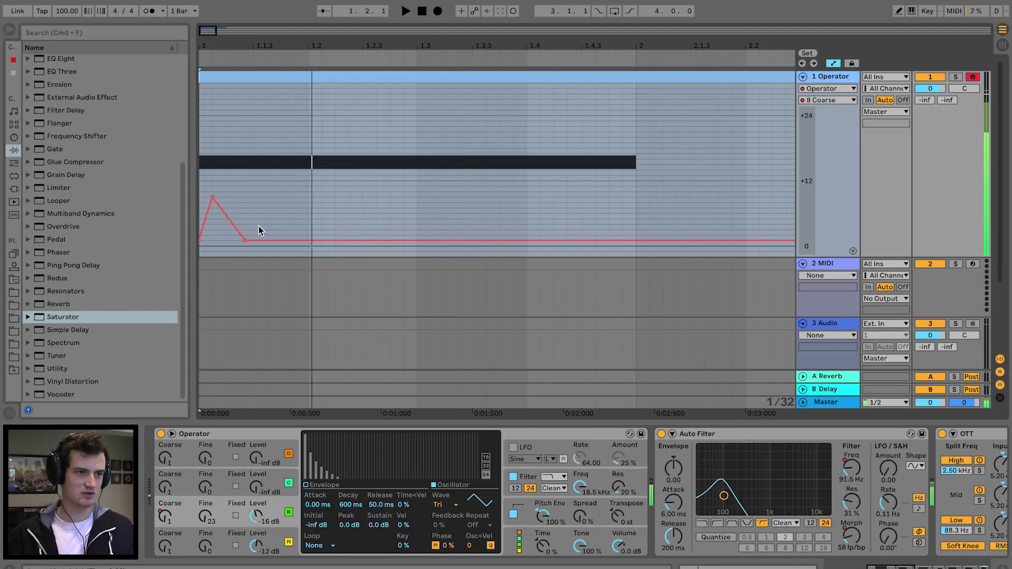
Add a B Coarse automation ramp peaking at the second beat, and audition it repeatedly.
left_click(282, 241)
left_click_drag(309, 241, 386, 235)
key("space")
key("space")
key("space")
key("space")
key("space")
key("space")
key("space")
key("space")
scroll(379, 125, "up", 2)
key("space")
scroll(363, 210, "down", 3)
key("space")
Draw two smaller B Coarse automation peaks around the middle of the second beat, dropping to the bottom between them.
left_click_drag(390, 159, 390, 240)
key("space")
key("space")
left_click_drag(385, 160, 363, 225)
left_click_drag(362, 181, 349, 245)
Draw more B Coarse automation peaks across the third and fourth beats, ending at 6 just before bar 2, and audition them.
left_click(411, 240)
left_click_drag(431, 240, 431, 186)
left_click_drag(472, 186, 513, 202)
left_click_drag(530, 202, 530, 224)
left_click(568, 224)
left_click_drag(618, 246, 621, 209)
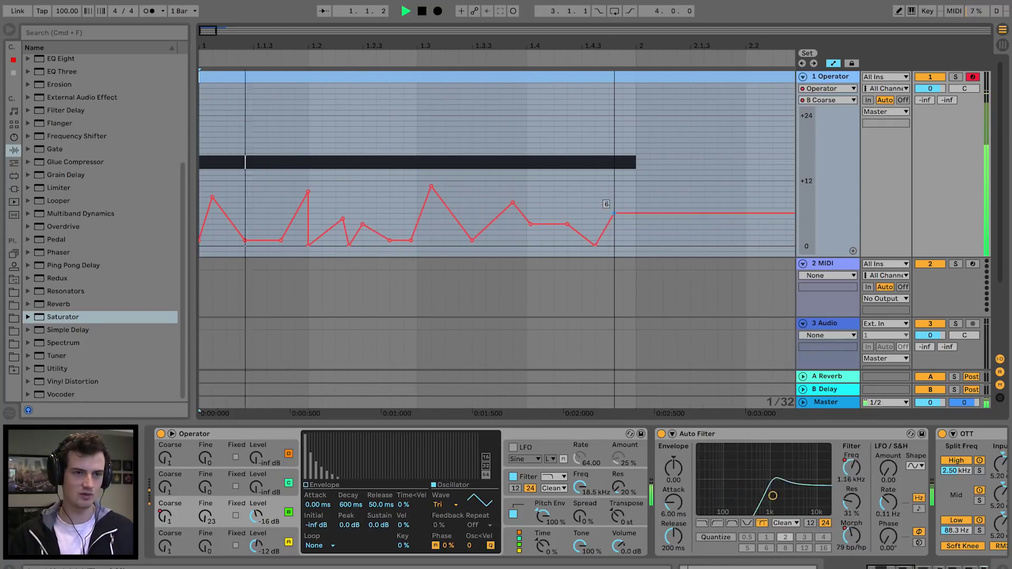
scroll(624, 208, "right", 1)
left_click_drag(582, 548, 581, 519)
key("space")
key("space")
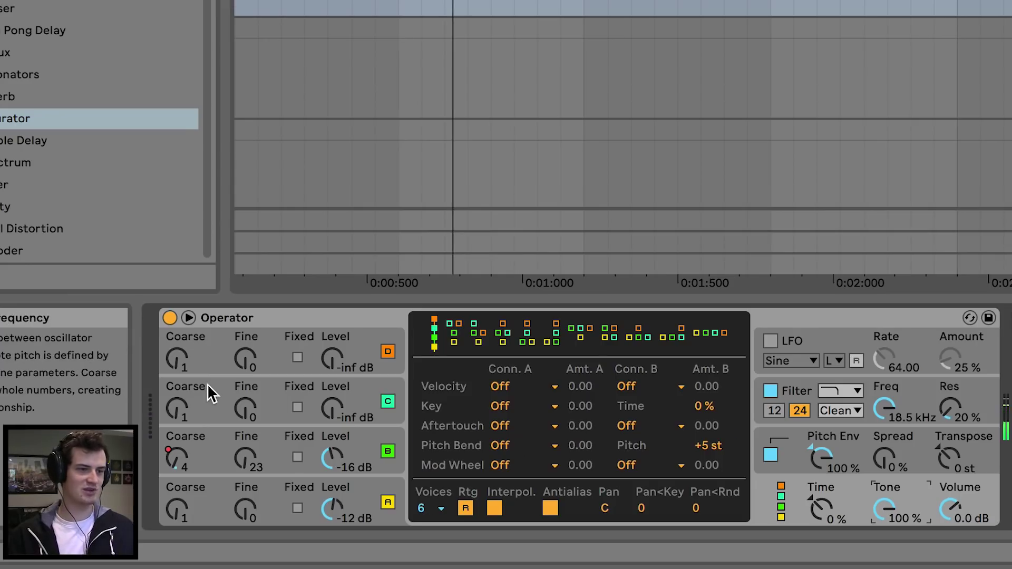
Set Operator's oscillator C Level to 0.0 dB and its waveform to Saw 4.
left_click(278, 479)
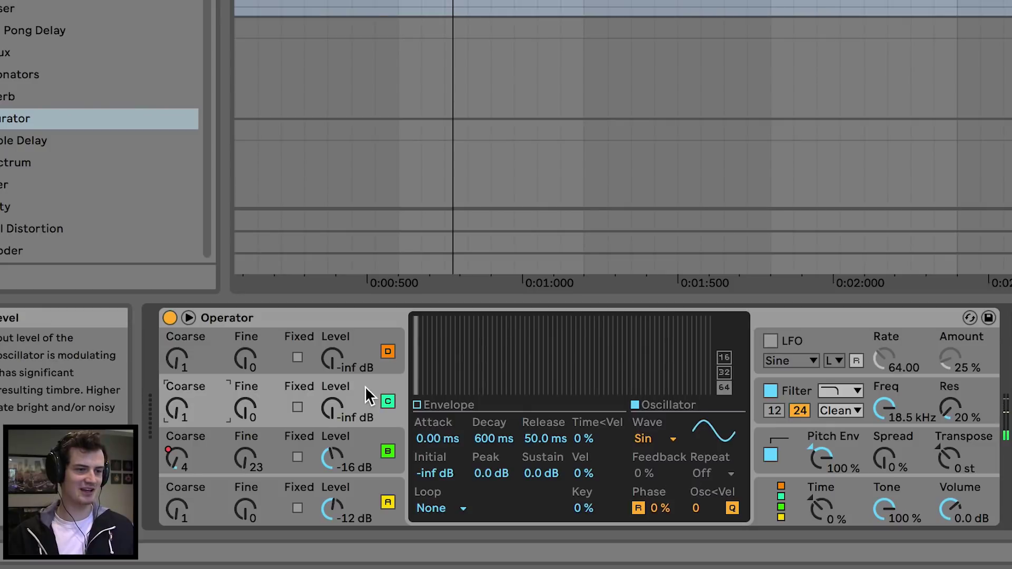
left_click_drag(336, 416, 335, 385)
left_click(662, 440)
left_click(668, 526)
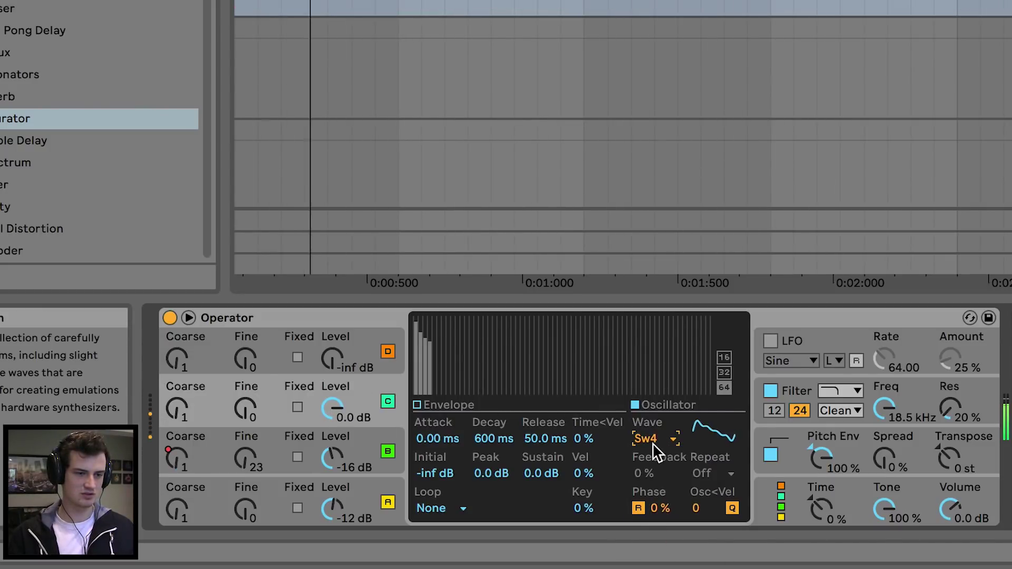
Try several other waveforms on oscillator C during playback, including white noise and Saw D.
left_click(653, 442)
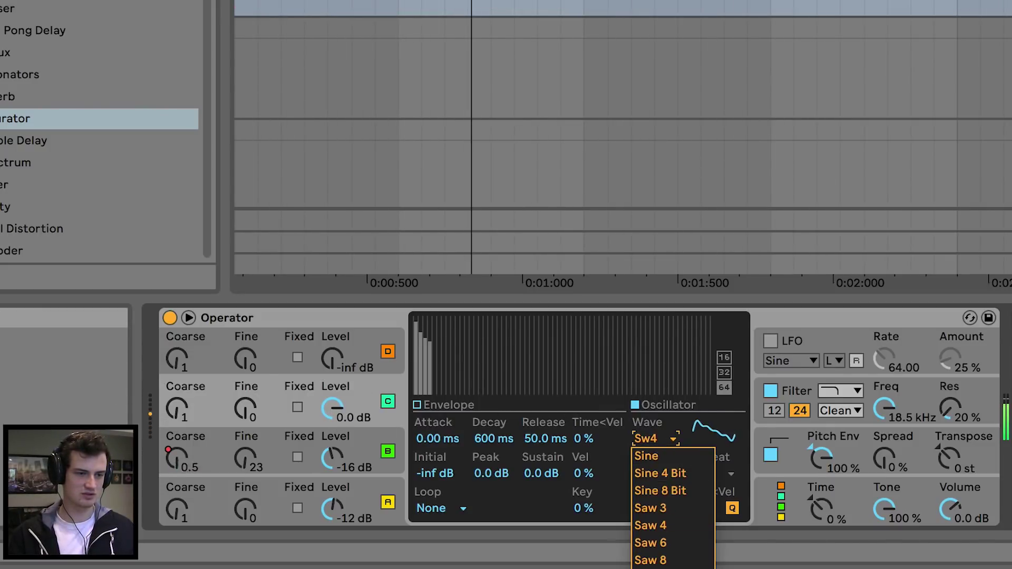
left_click(659, 568)
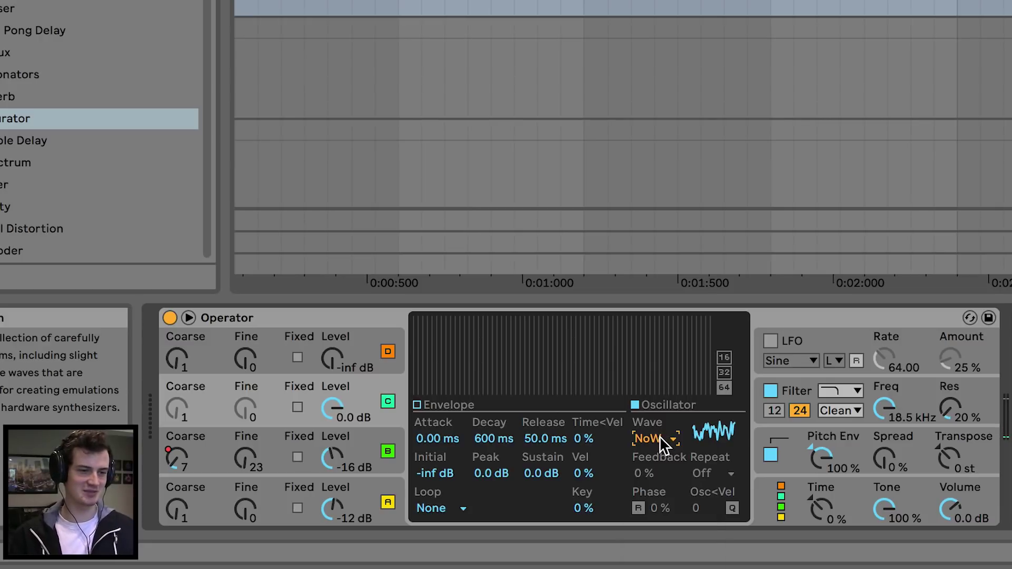
left_click(660, 440)
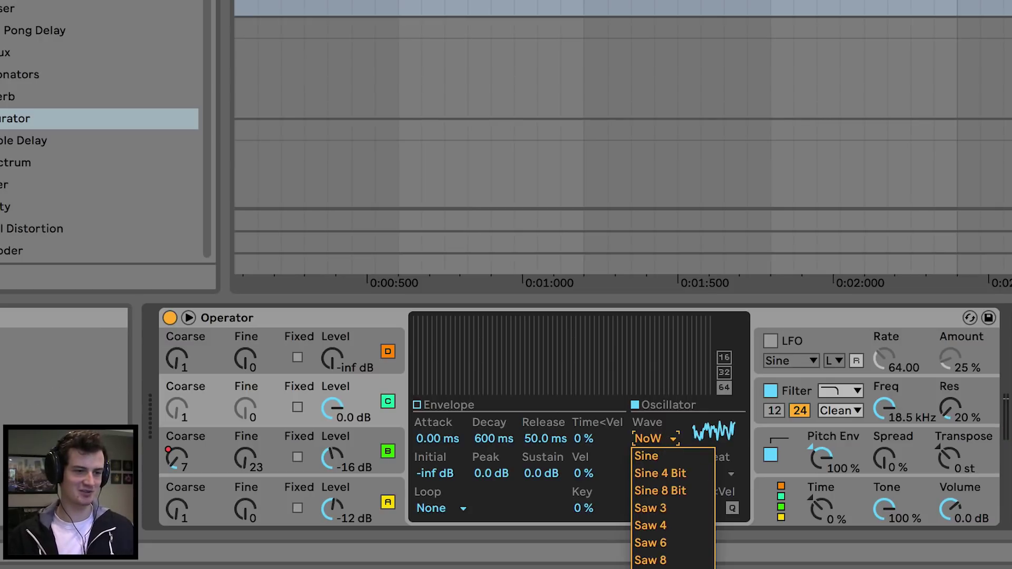
left_click(665, 560)
left_click(656, 438)
left_click(665, 472)
left_click(656, 439)
left_click(665, 560)
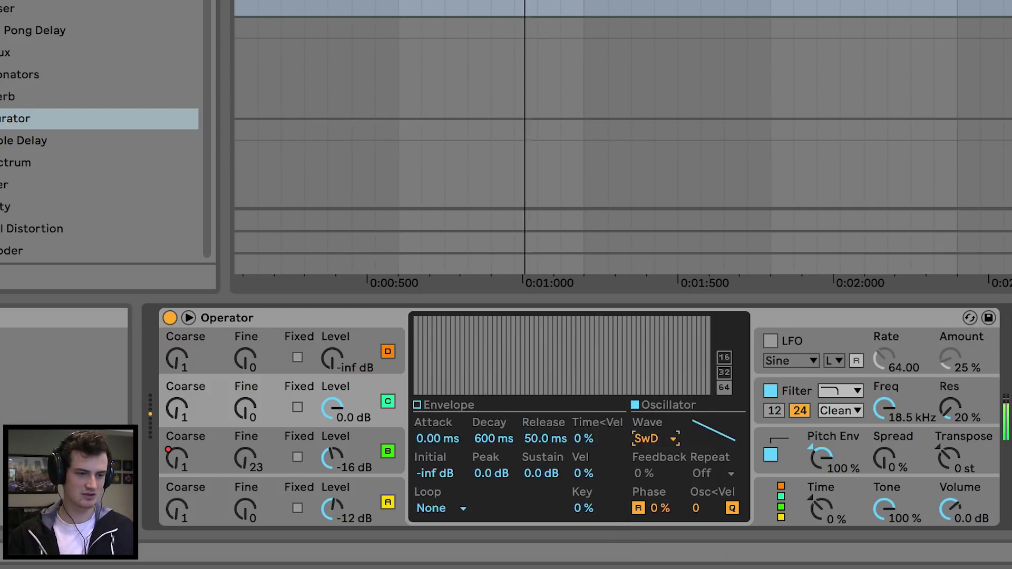
Switch oscillator C to the Square 6 waveform and draw extra upper harmonics into its spectrum to make a custom wave.
left_click(658, 440)
left_click(661, 567)
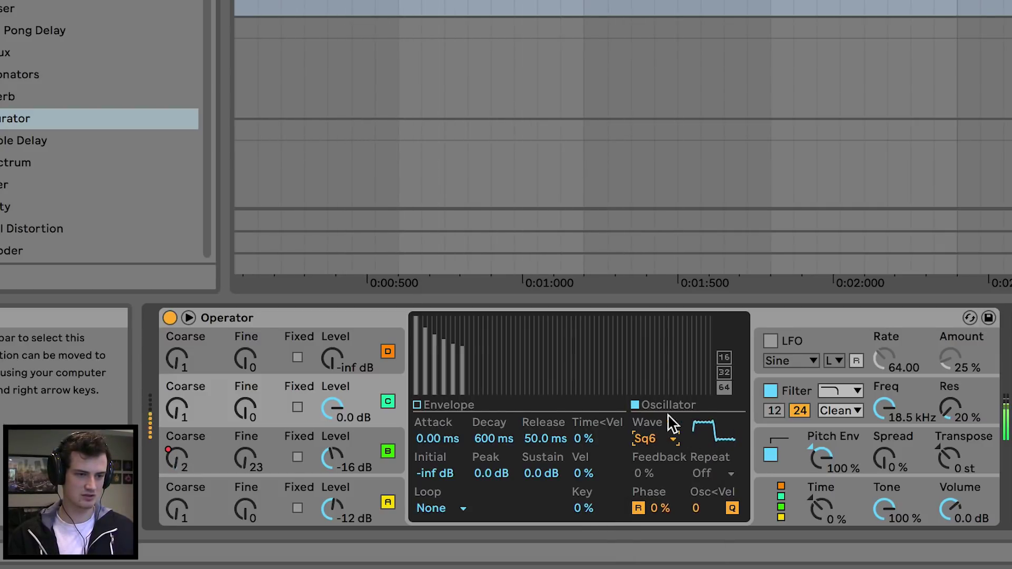
left_click(668, 440)
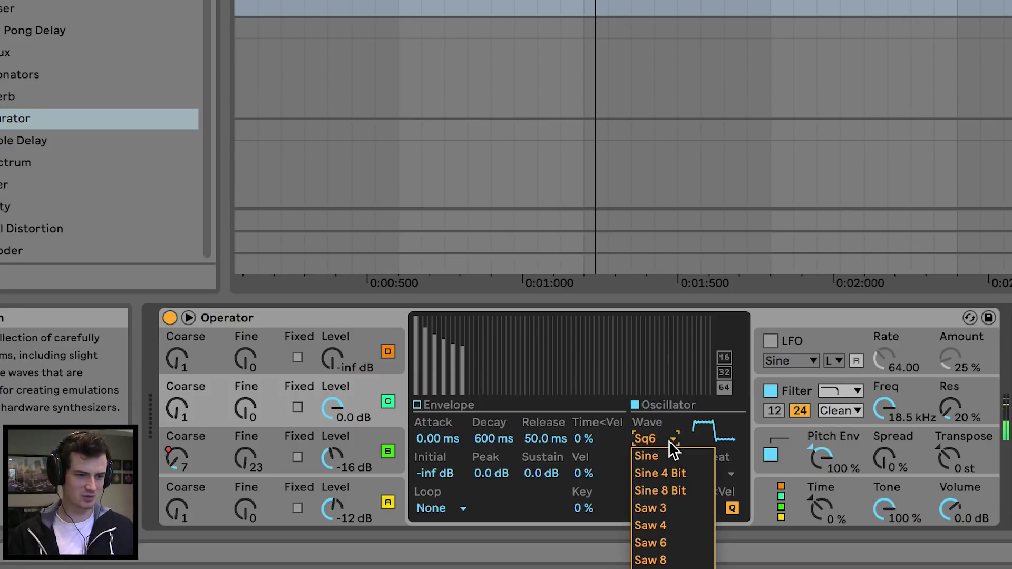
left_click(668, 436)
left_click(547, 390)
mouse_move(547, 391)
left_mouse_down()
mouse_move(661, 379)
mouse_move(668, 406)
left_mouse_up()
mouse_move(623, 357)
left_mouse_down()
mouse_move(611, 382)
mouse_move(659, 382)
left_mouse_up()
left_click(634, 383)
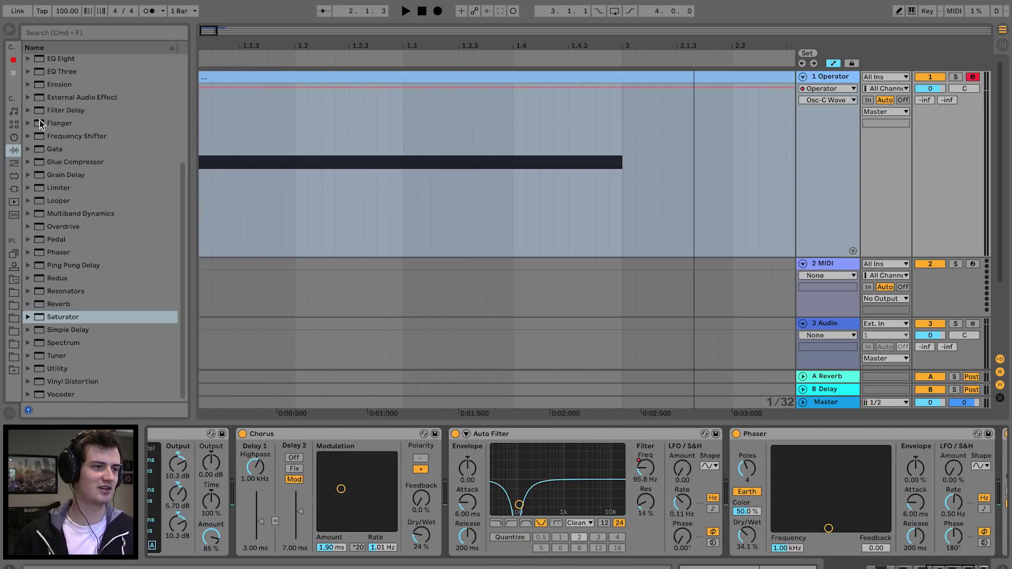
Insert EQ Eight before Phaser, make band 1 a low cut at 66.7 Hz, and dip band 2 to -2.36 dB at 215 Hz.
scroll(96, 165, "up", 5)
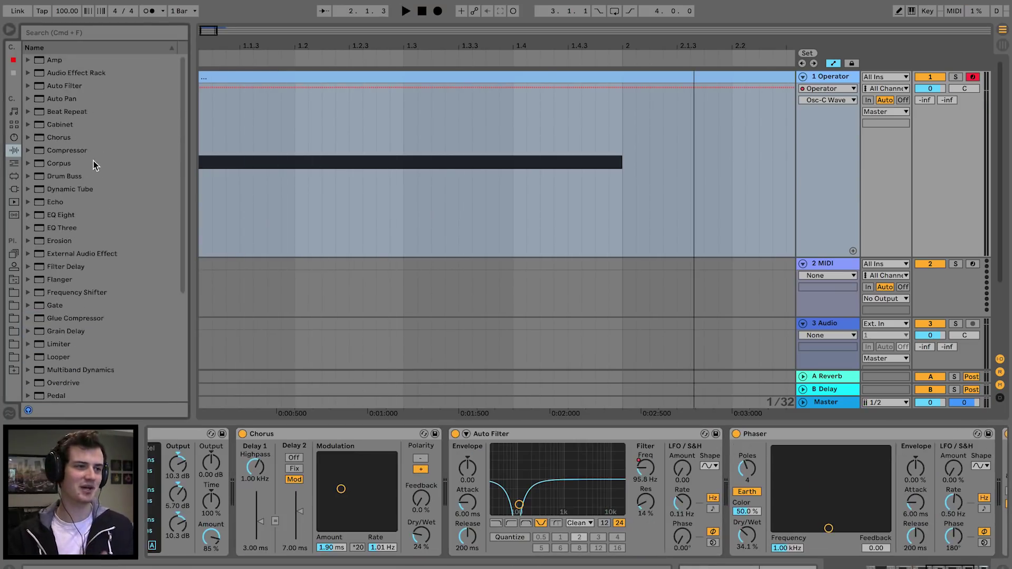
left_click_drag(279, 287, 711, 519)
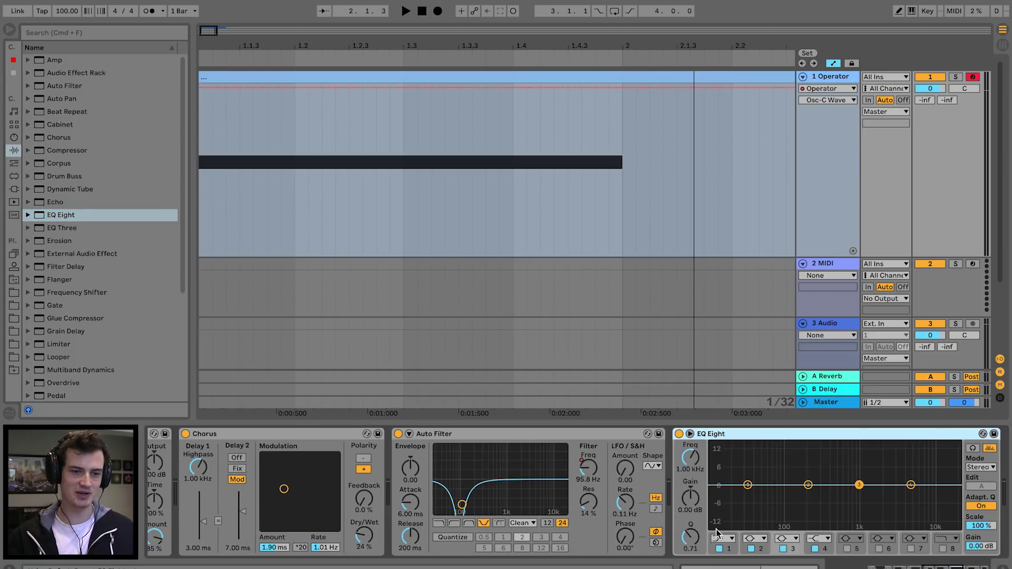
left_click(721, 538)
left_click(719, 553)
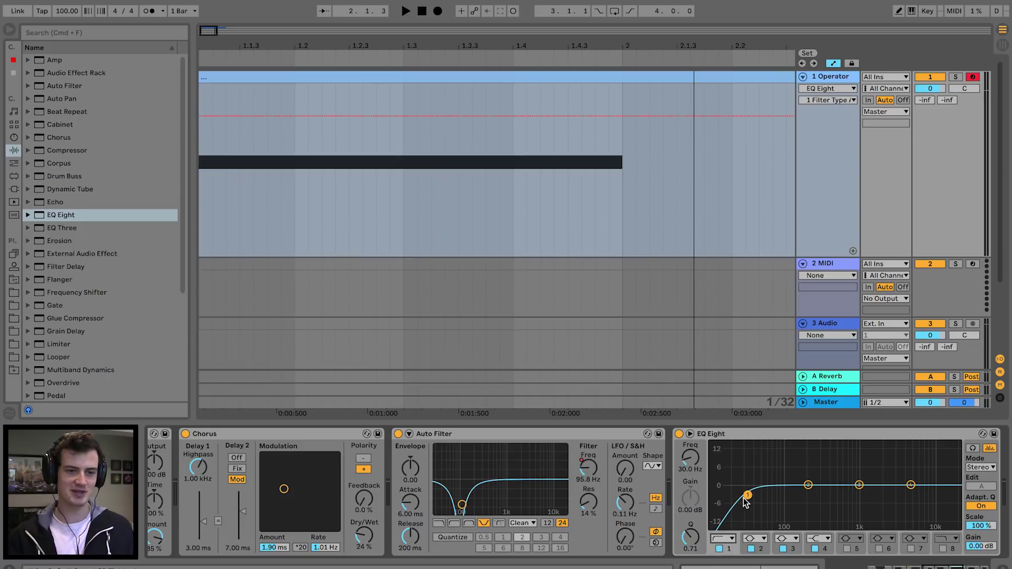
key("space")
mouse_move(780, 494)
left_mouse_down()
mouse_move(790, 493)
mouse_move(772, 497)
left_mouse_up()
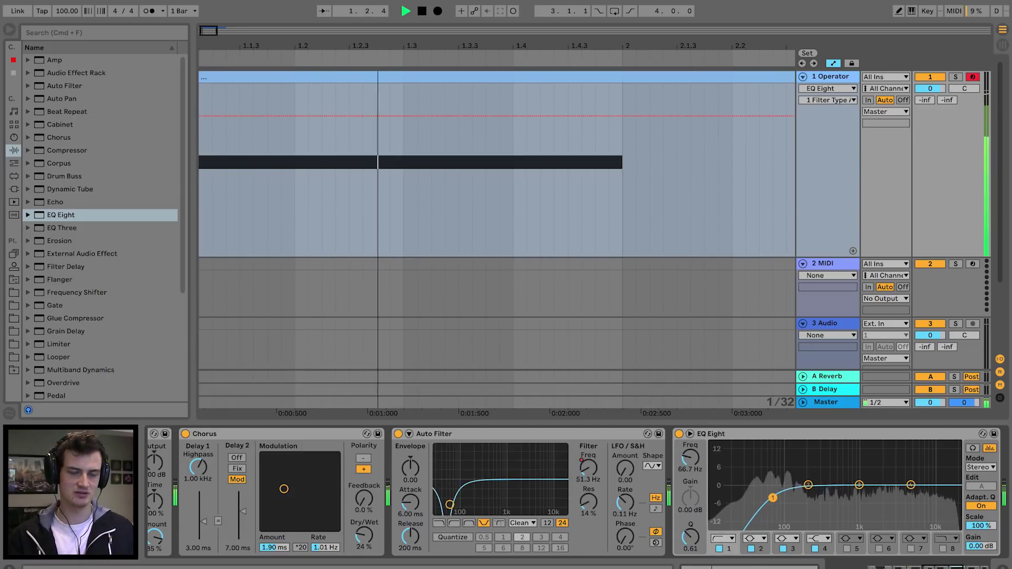
Show Operator's C Coarse automation and draw peaks from the start of bar 1 through the second beat, auditioning them along the way.
scroll(780, 497, "left", 12)
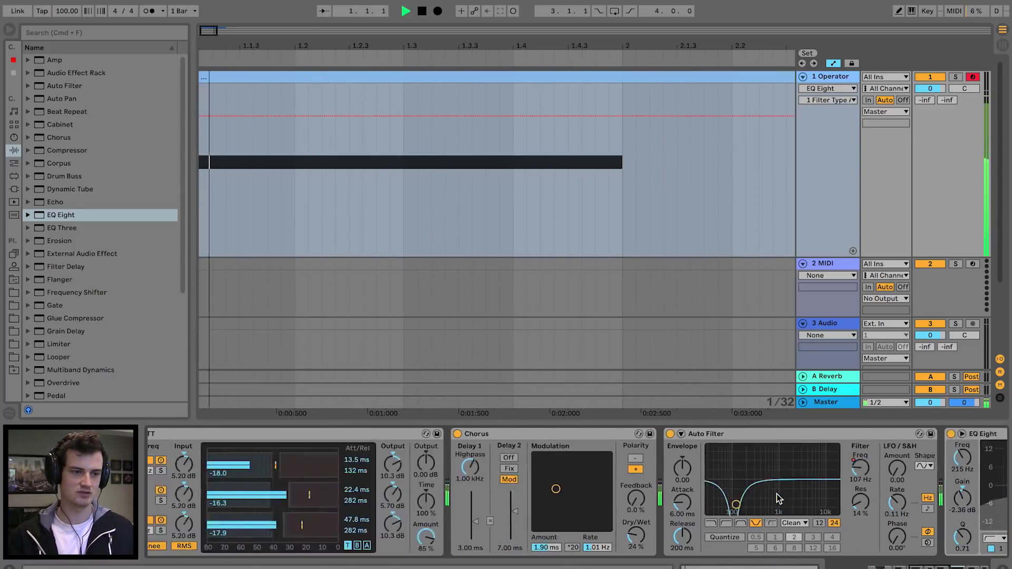
scroll(559, 487, "left", 8)
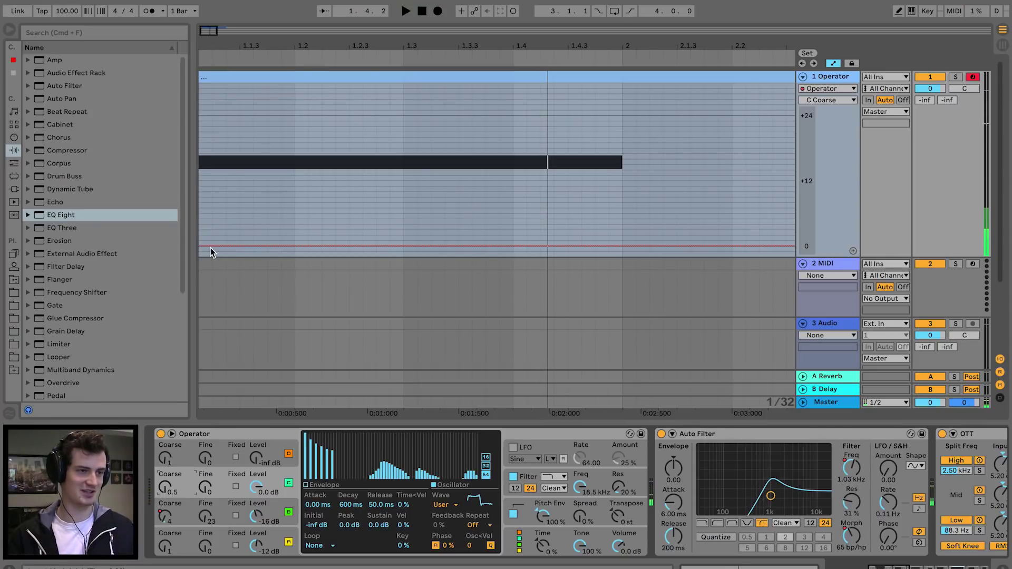
left_click(210, 246)
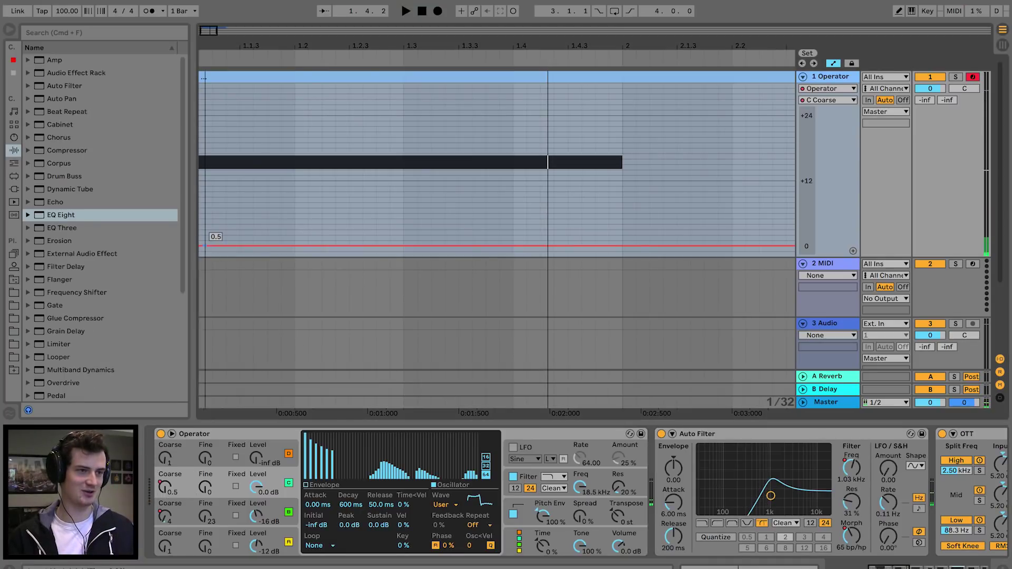
key("space")
key("space")
left_click_drag(246, 240, 248, 197)
key("space")
mouse_move(295, 197)
left_mouse_down()
mouse_move(295, 230)
mouse_move(294, 200)
left_mouse_up()
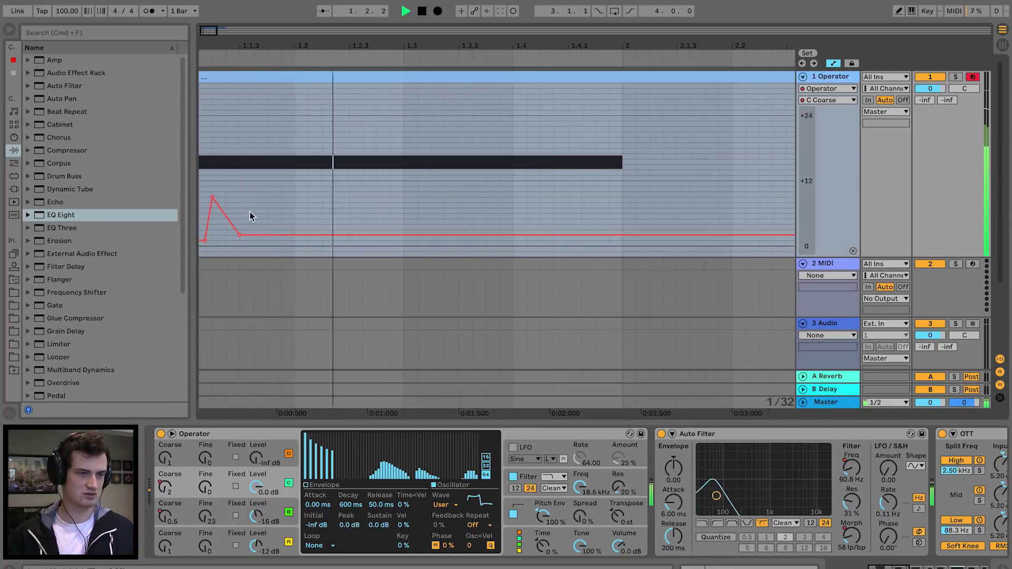
left_click_drag(402, 244, 389, 219)
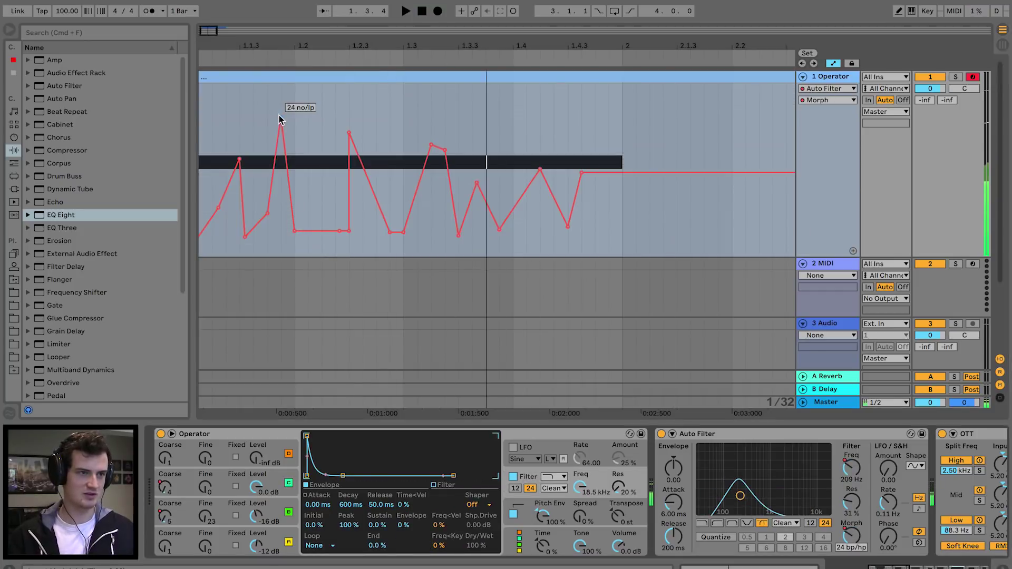
Lower most of Auto Filter's Morph automation peaks, add a small peak late in beat 4, and drop to 50 lp/bp at bar 2.
left_click_drag(280, 123, 281, 182)
key("space")
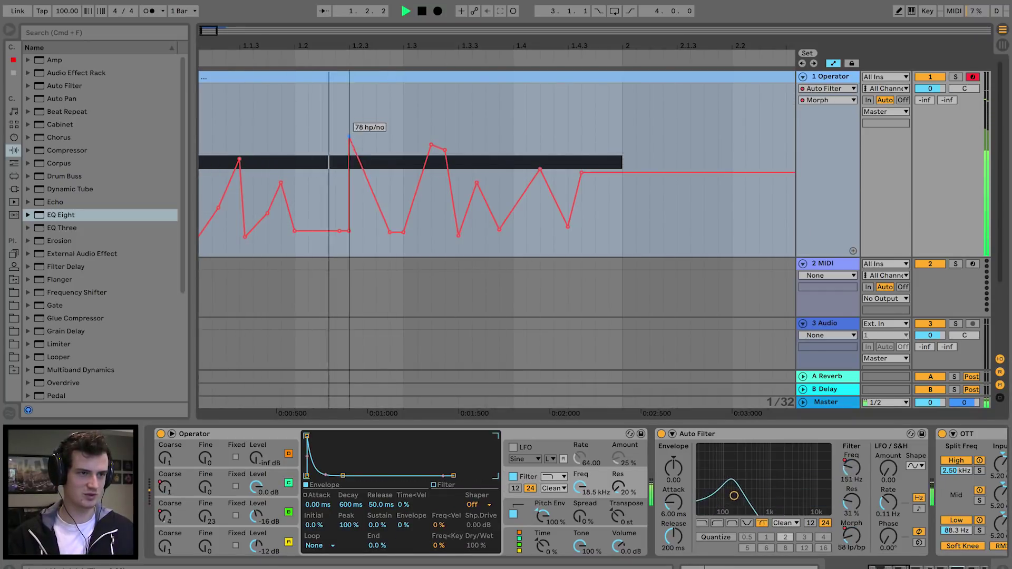
left_click_drag(438, 147, 444, 222)
left_click_drag(540, 170, 539, 199)
key("space")
left_click_drag(581, 173, 622, 234)
key("space")
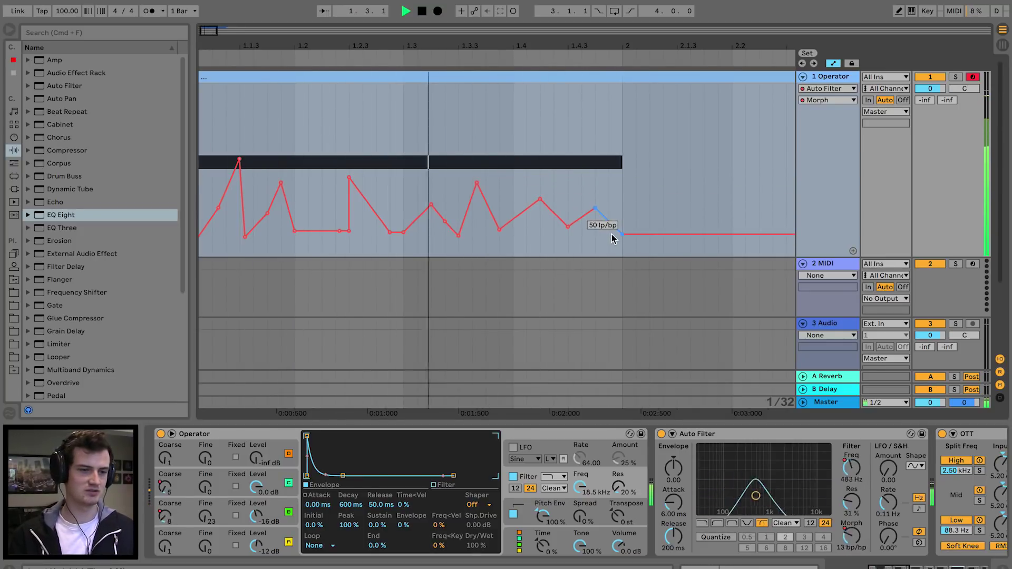
key("space")
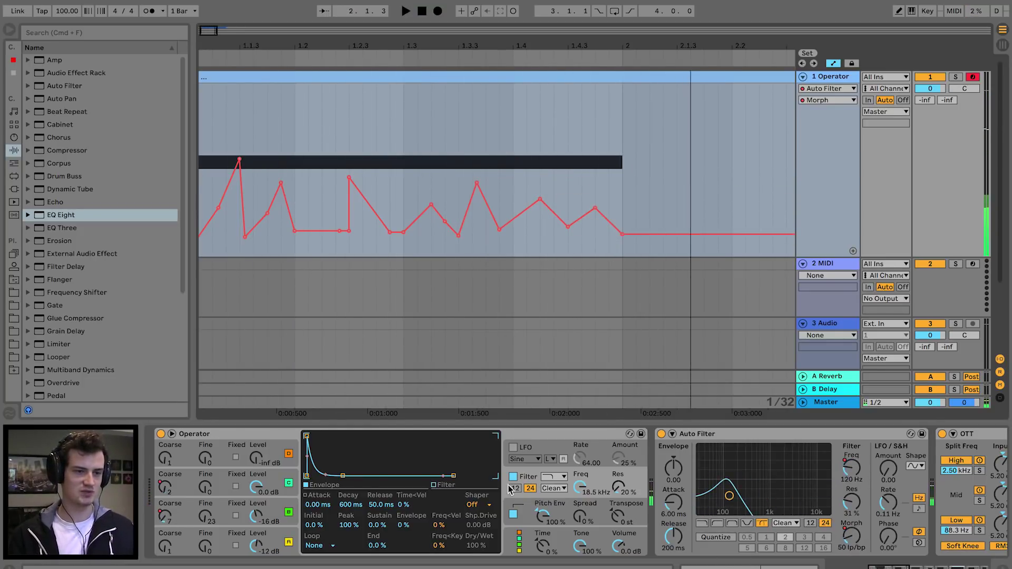
Group Operator into an Instrument Rack and add Analog as a second chain.
scroll(509, 480, "right", 5)
scroll(509, 480, "left", 5)
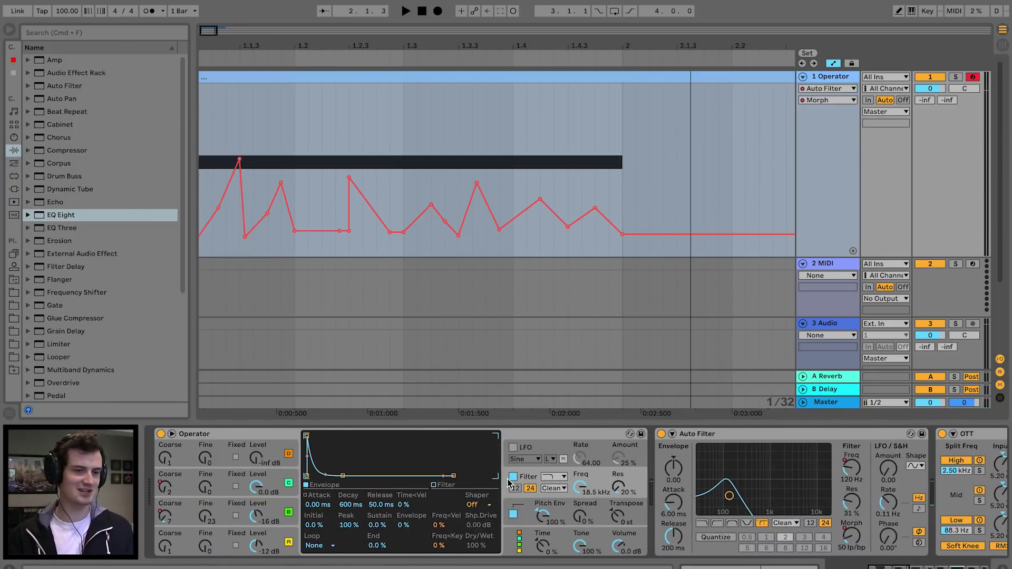
left_click(210, 433)
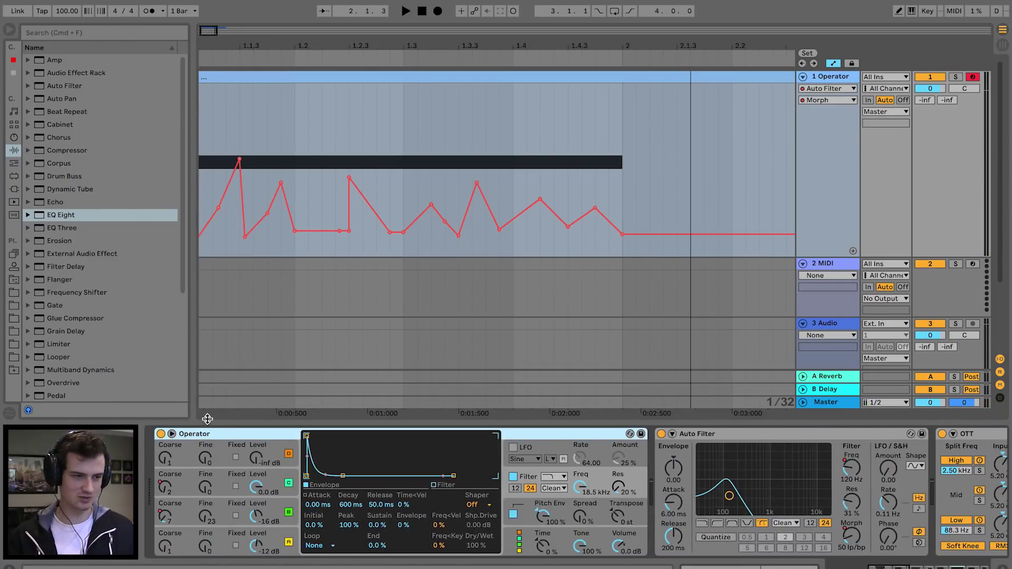
key("super+g")
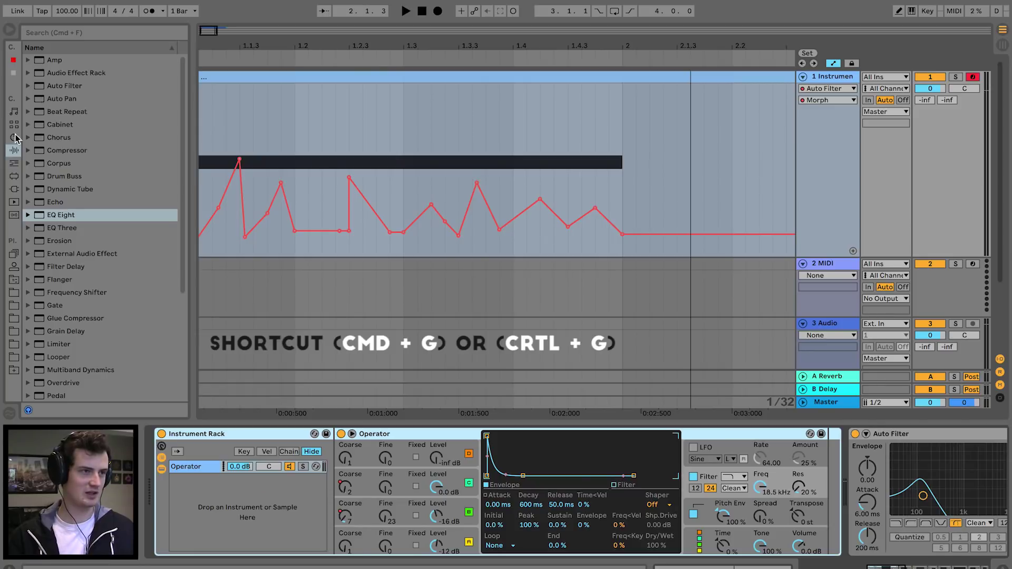
left_click(14, 136)
left_click_drag(58, 60, 317, 521)
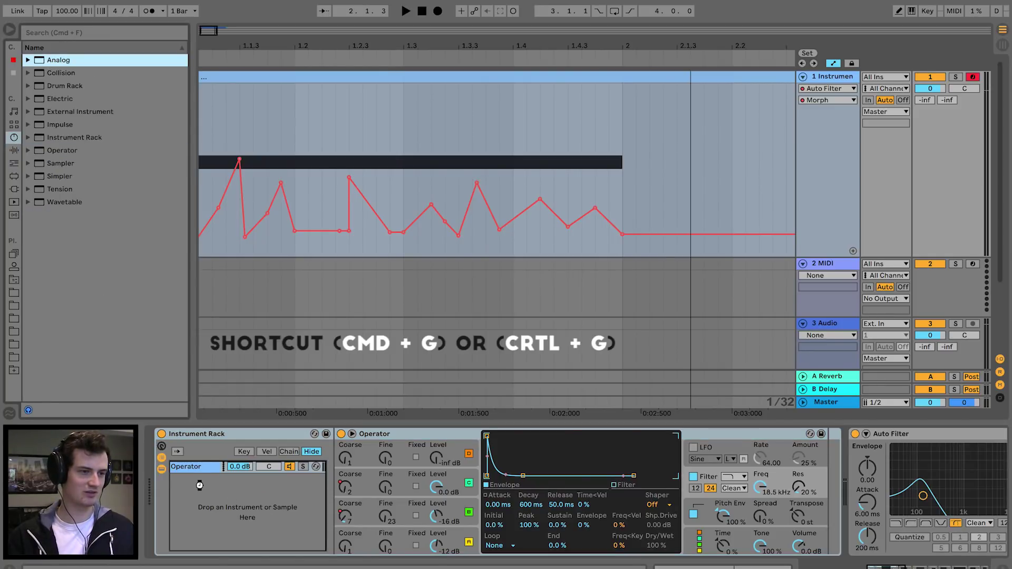
left_click_drag(200, 485, 203, 486)
Set Analog's oscillator 1 to a sine shape, switch oscillator 2 off, and enable the computer MIDI keyboard.
left_click(403, 454)
left_click(405, 470)
left_click(346, 539)
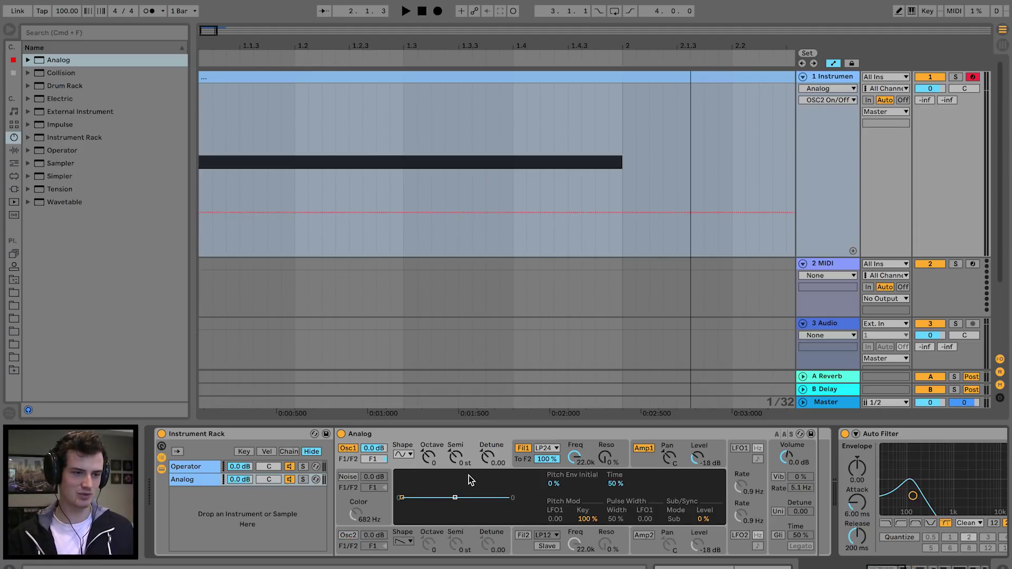
key("m")
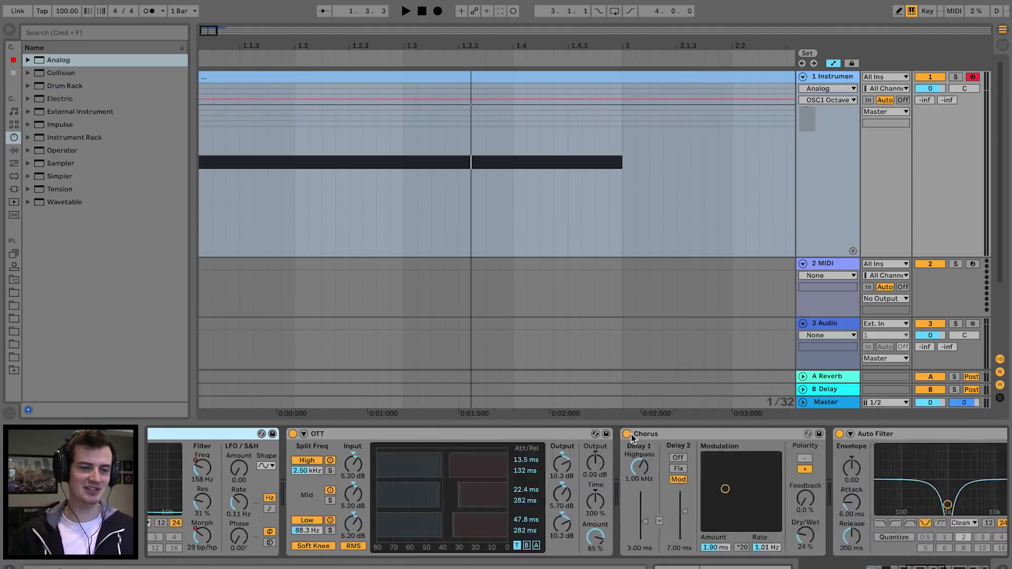
Move all effects from Auto Filter through Saturator into the rack's Operator chain, and play the loop with that chain muted.
scroll(631, 433, "right", 15)
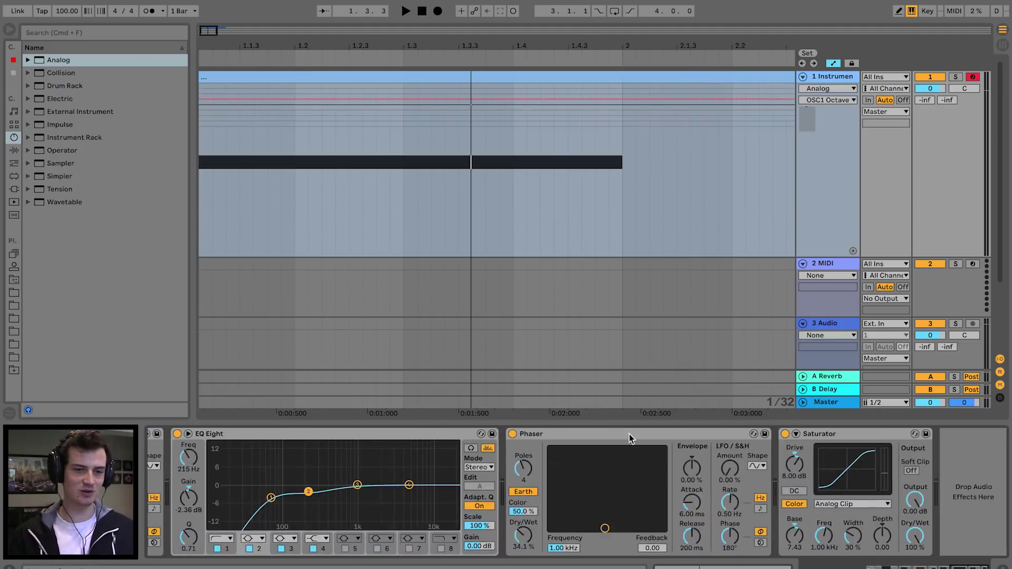
left_click(817, 437, "shift")
scroll(464, 442, "left", 15)
scroll(463, 442, "left", 6)
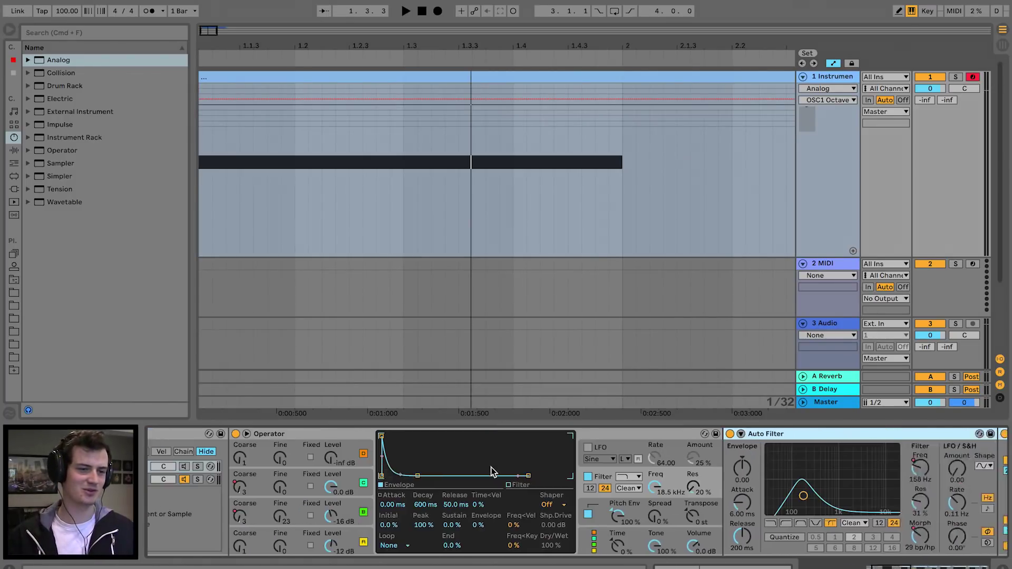
key("space")
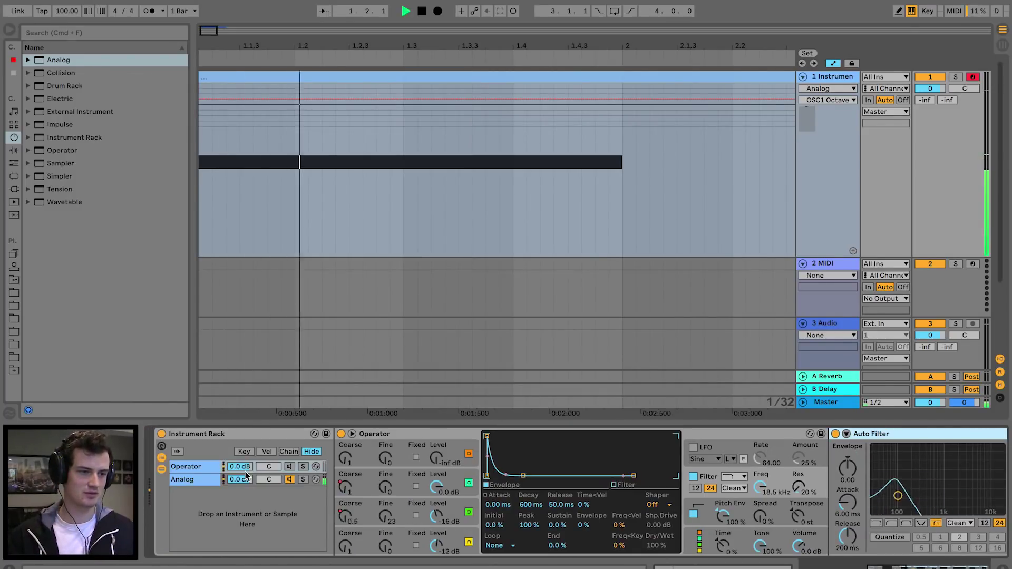
Select the Analog chain, lower oscillator 1's octave, and set the Amp1 envelope's sustain to 1.00.
left_click(239, 479)
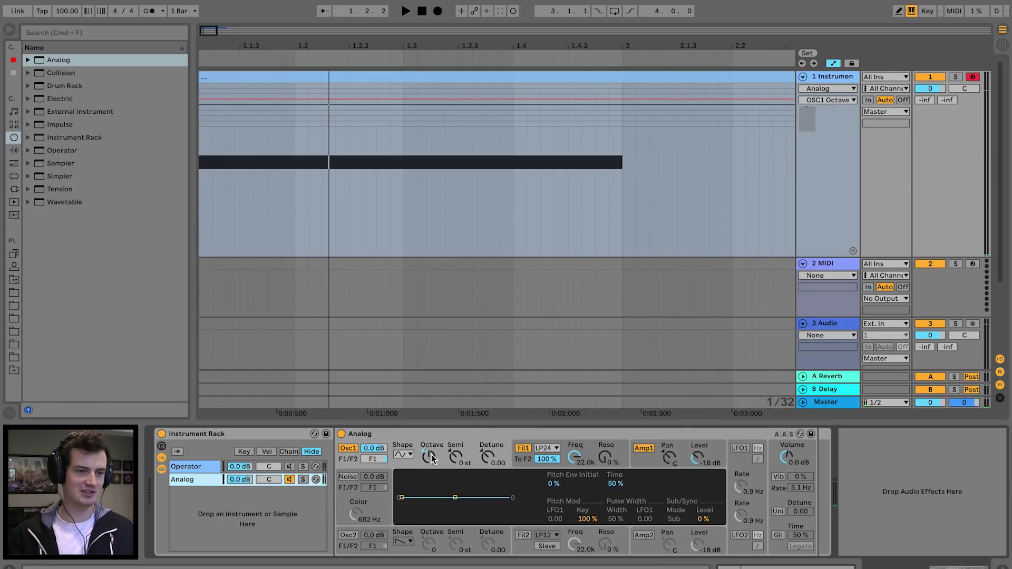
left_click_drag(423, 460, 423, 466)
key("space")
left_click(631, 463)
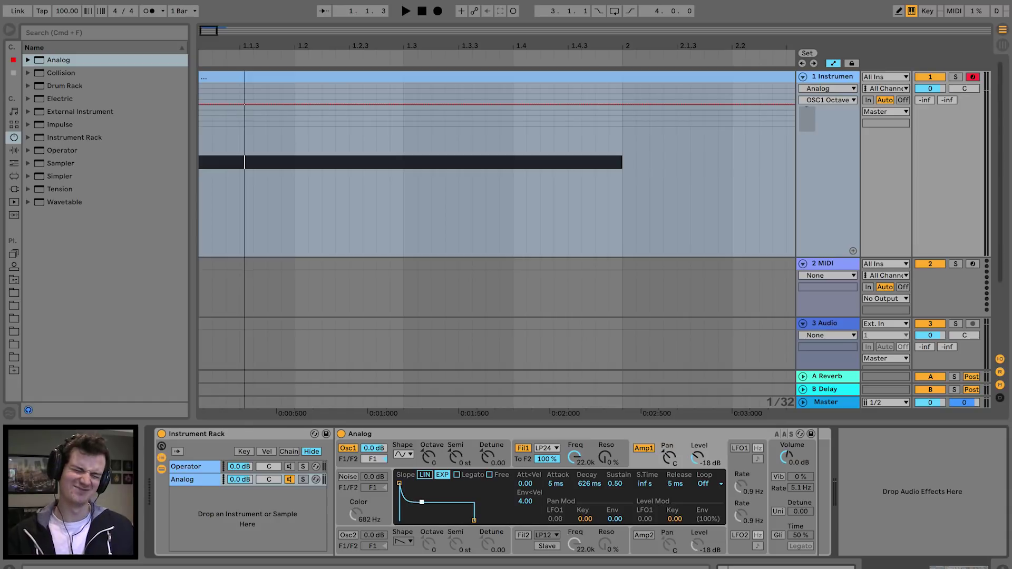
Add the Overdrive audio effect after Analog in its chain.
left_click(15, 150)
left_click_drag(59, 227, 753, 503)
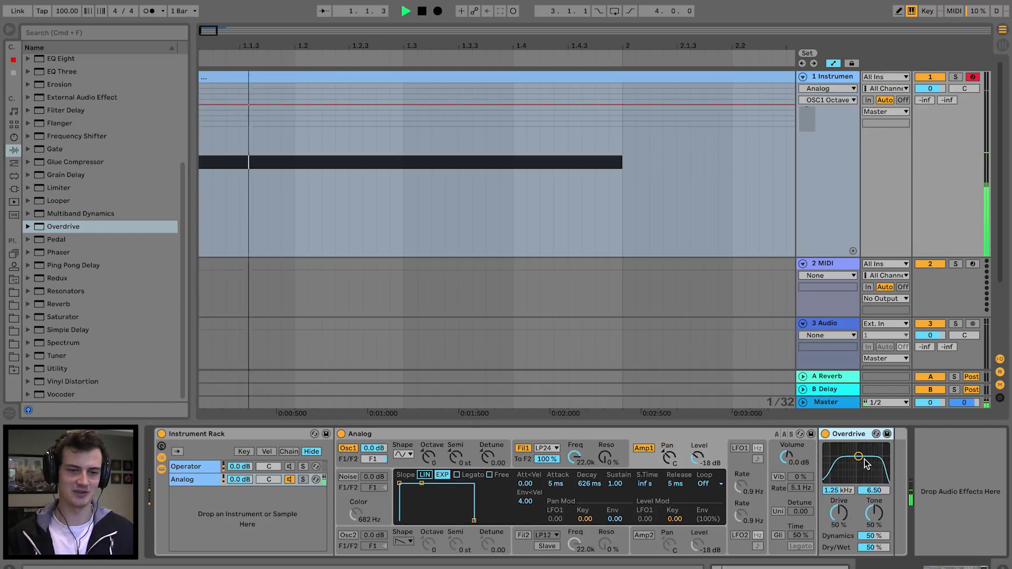
Set Overdrive's filter to 50.0 Hz with a 1.56 bandwidth and Analog's volume to -1.0 dB, auditioning the loop.
left_click_drag(864, 459, 838, 474)
key("space")
key("space")
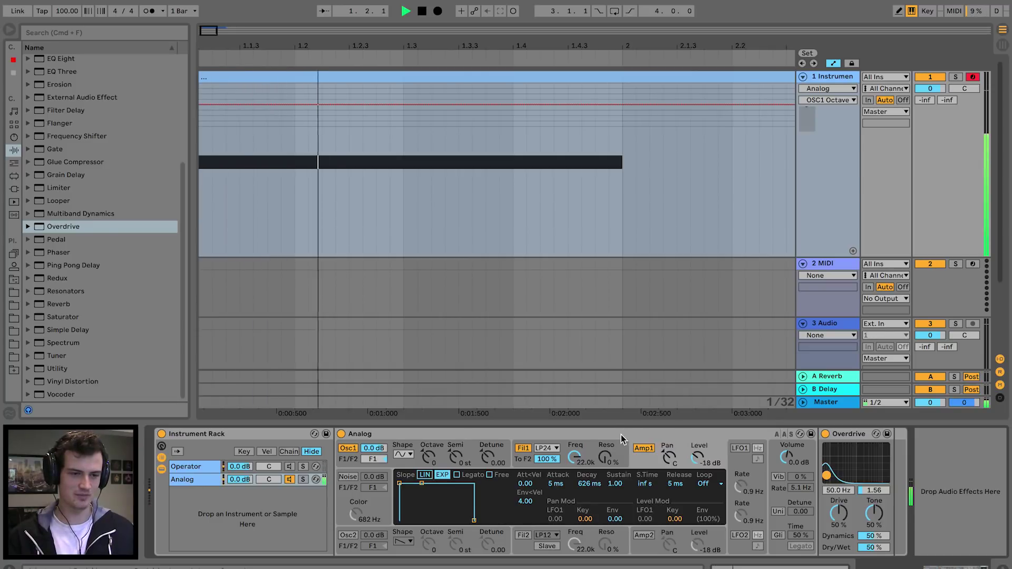
key("space")
left_click_drag(779, 460, 809, 462)
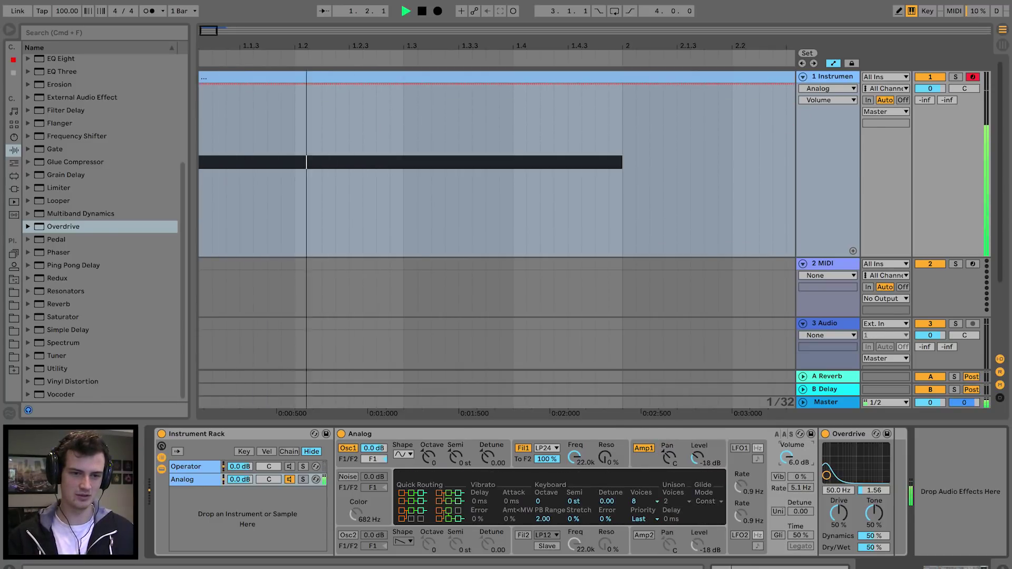
left_click_drag(780, 465, 780, 479)
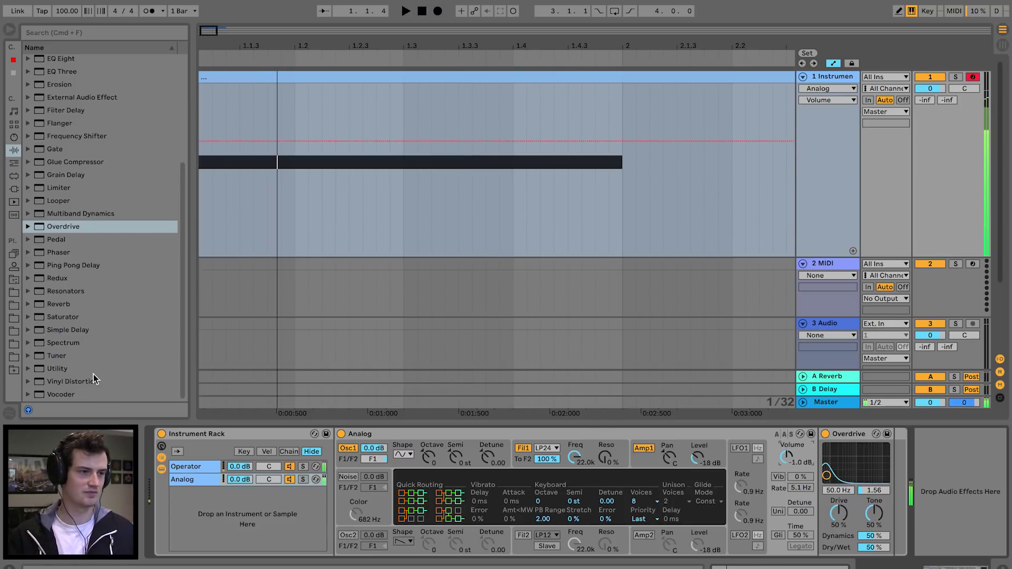
Add Saturator after Overdrive in the Analog chain and raise its drive to 3.43 dB during playback.
left_click_drag(63, 316, 741, 414)
left_click_drag(961, 498, 948, 491)
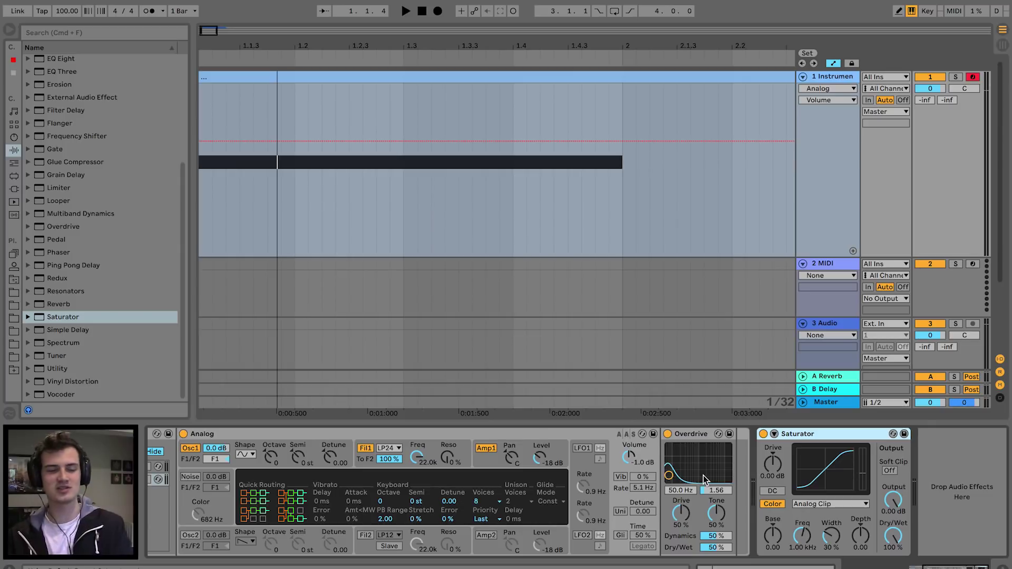
scroll(590, 457, "left", 5)
scroll(380, 454, "right", 5)
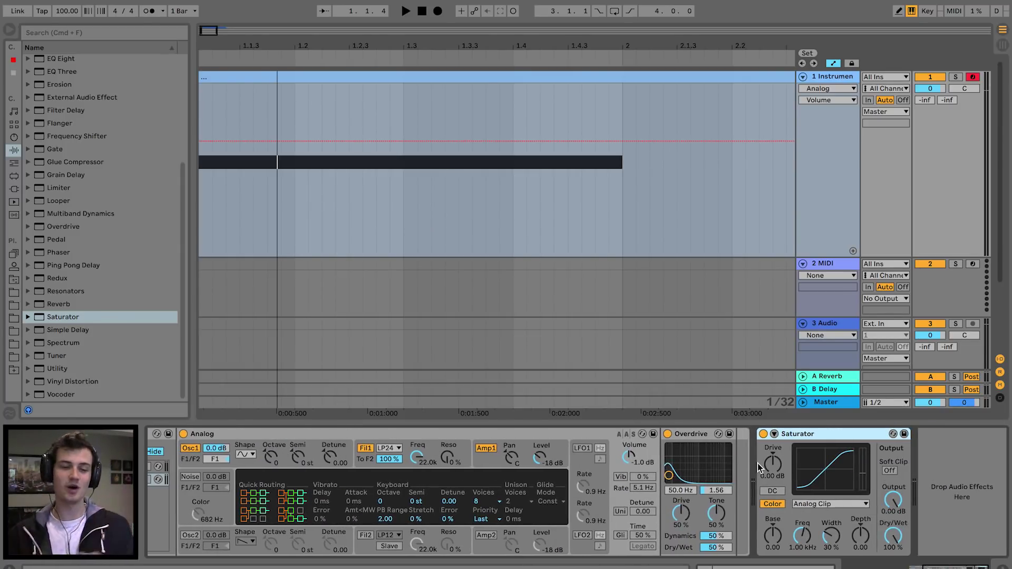
key("space")
left_click_drag(772, 465, 773, 469)
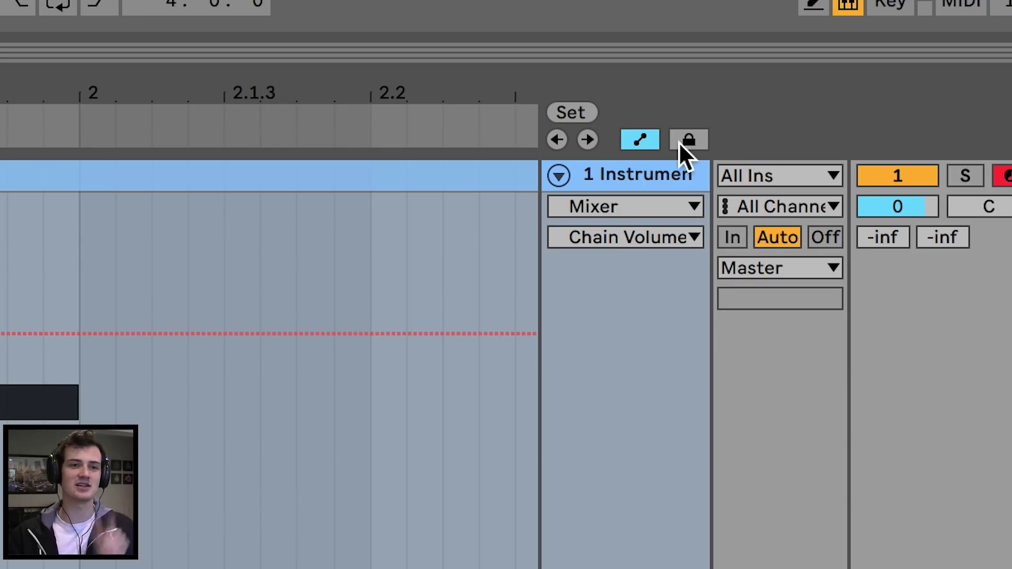
Lock the automation envelopes to the arrangement and display Operator's B Coarse automation with the MIDI clip's notes open.
left_click(850, 64)
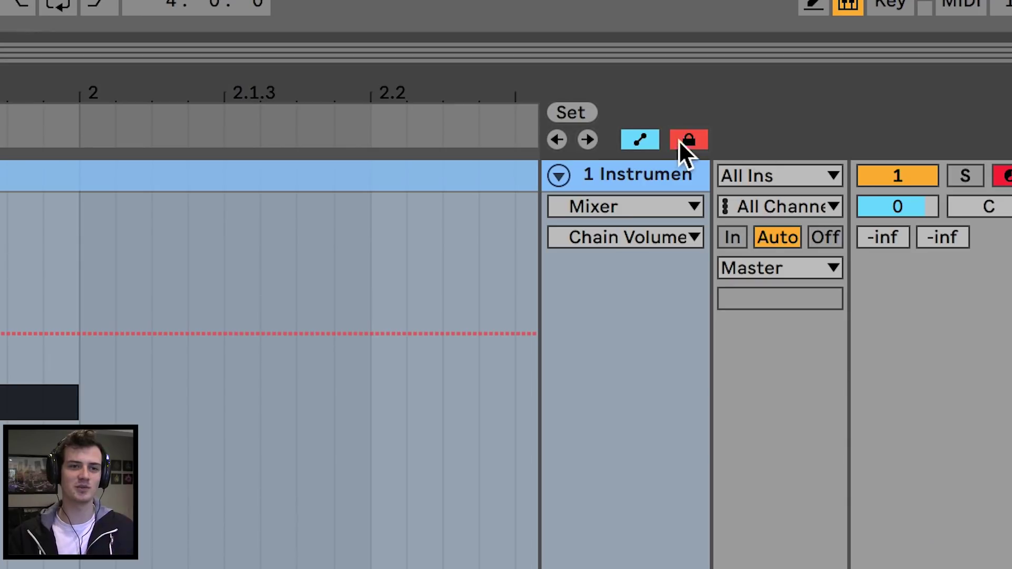
left_click(614, 74)
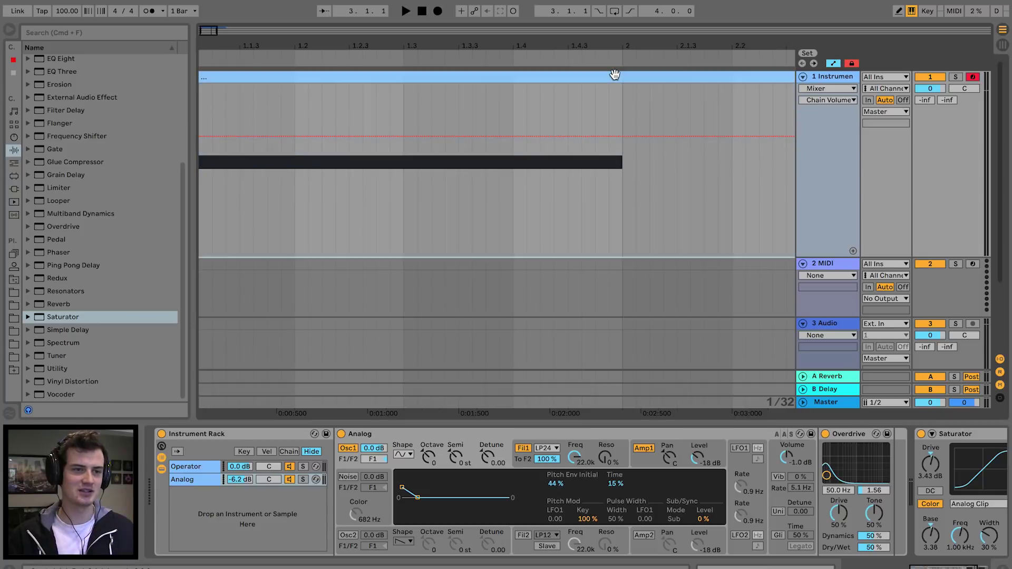
double_click(615, 74)
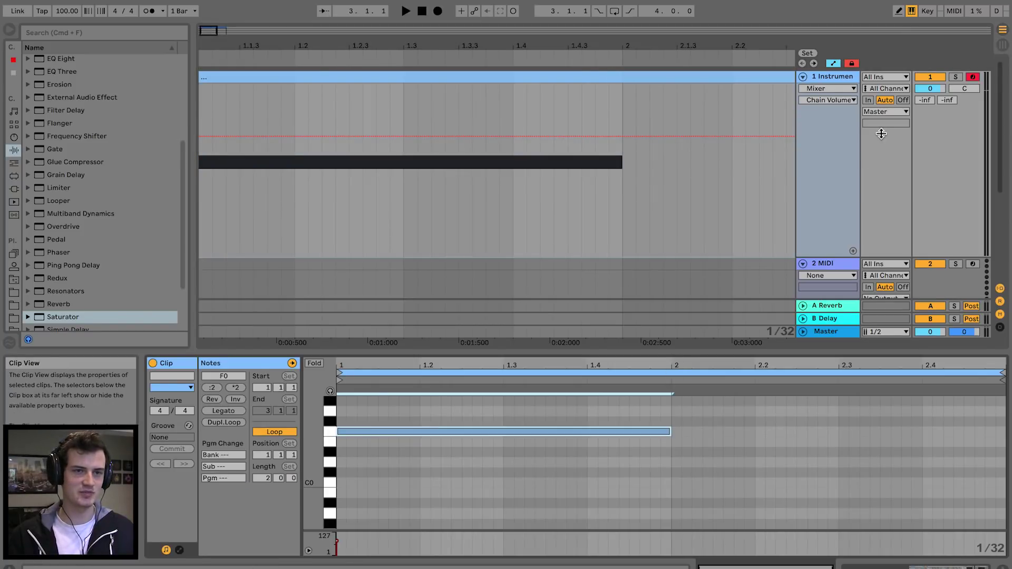
left_click(826, 89)
left_click(843, 120)
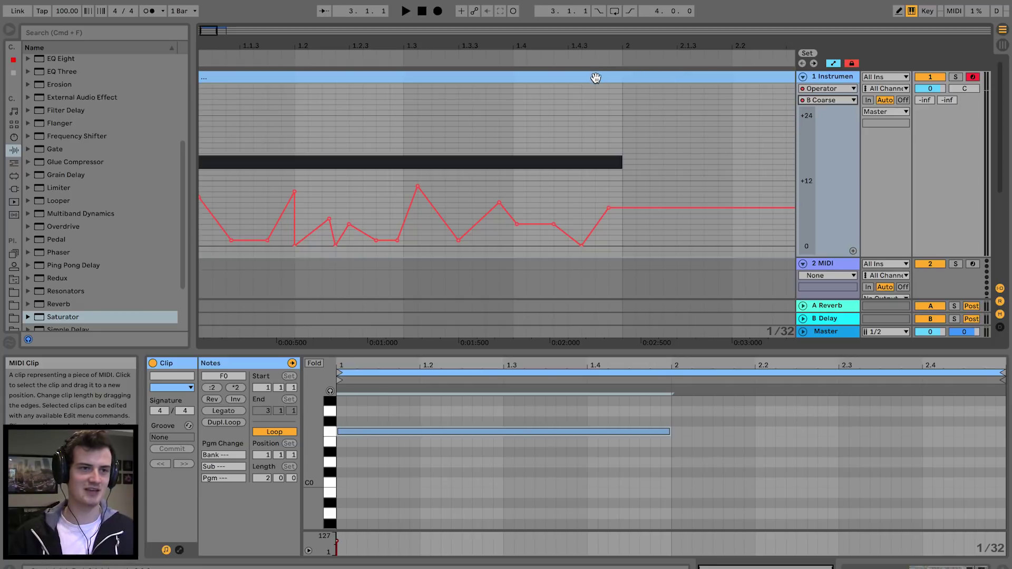
Break the clip's single long F0 note into a syncopated one-bar rhythm of six shorter notes with gaps, and play it.
left_click_drag(669, 433, 524, 433)
key("space")
left_click(474, 433)
double_click(475, 433)
mouse_move(491, 433)
left_mouse_down()
mouse_move(502, 436)
mouse_move(482, 433)
left_mouse_up()
left_click_drag(461, 432, 534, 432)
double_click(551, 432)
left_click_drag(556, 432, 576, 432)
double_click(613, 432)
double_click(634, 433)
left_click_drag(650, 432, 623, 432)
left_click(619, 432)
key("space")
Select the rack's Operator chain and add an Overdrive between its EQ Eight and Phaser.
left_click(822, 77)
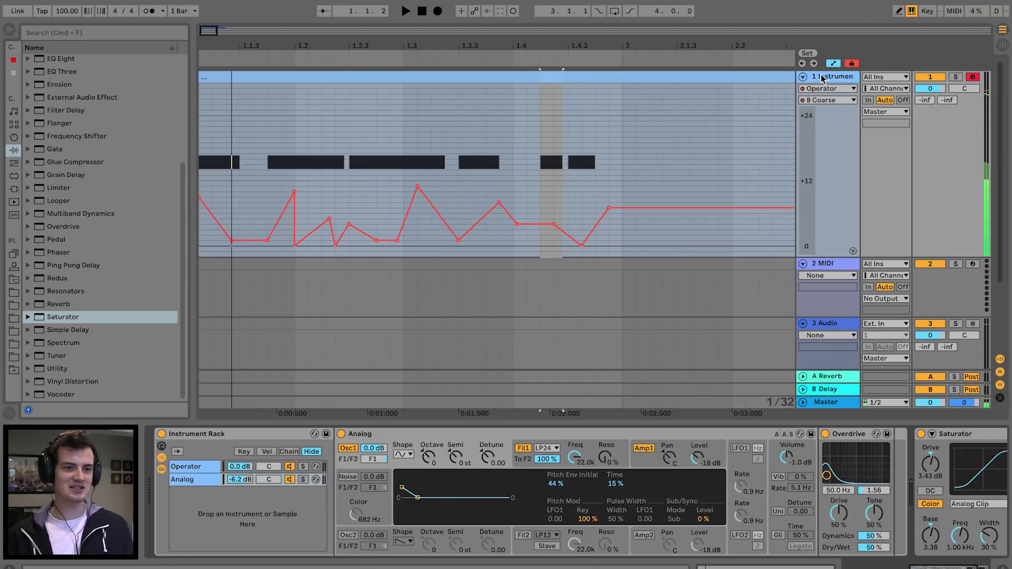
left_click(194, 469)
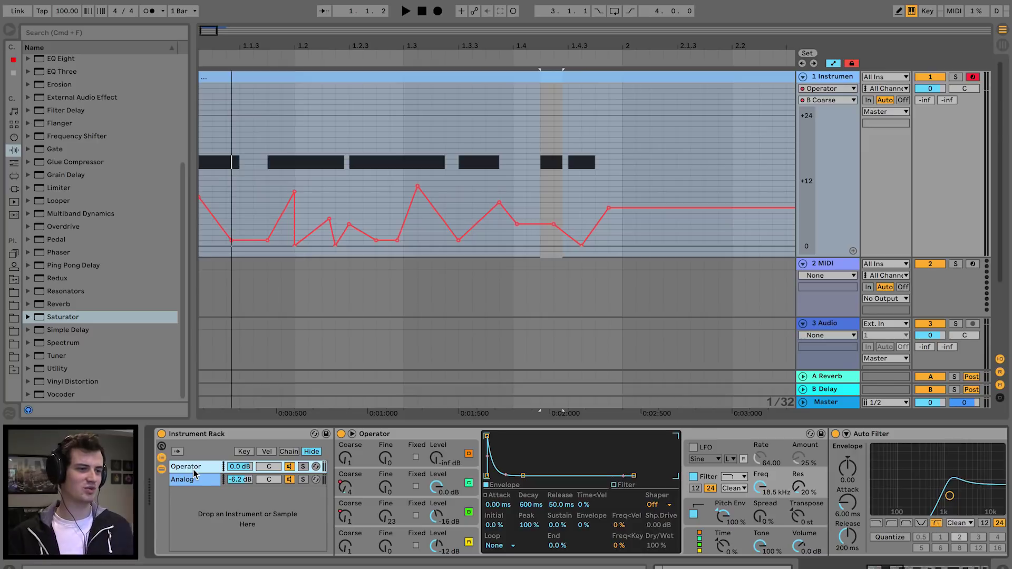
scroll(95, 258, "up", 5)
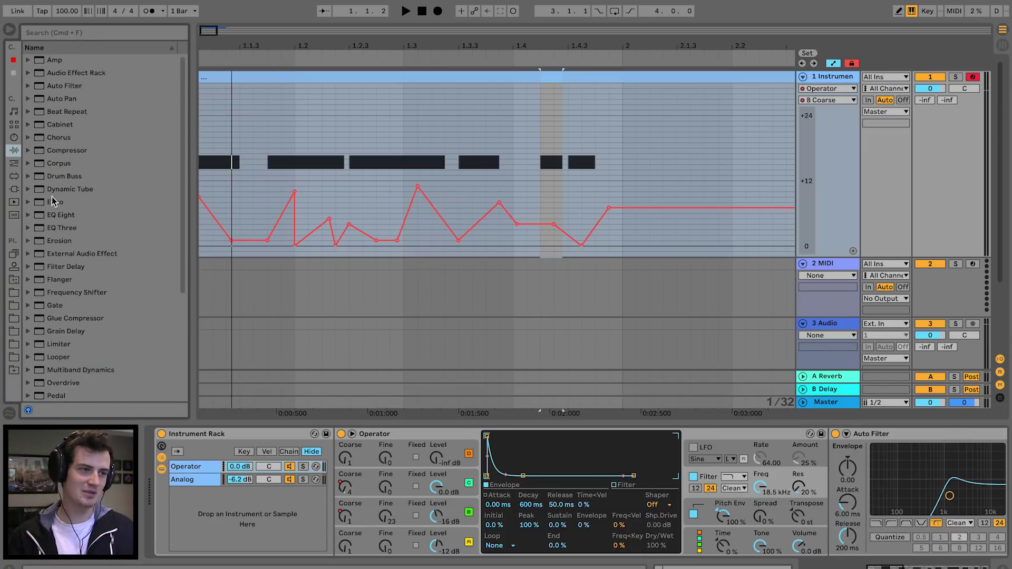
double_click(63, 383)
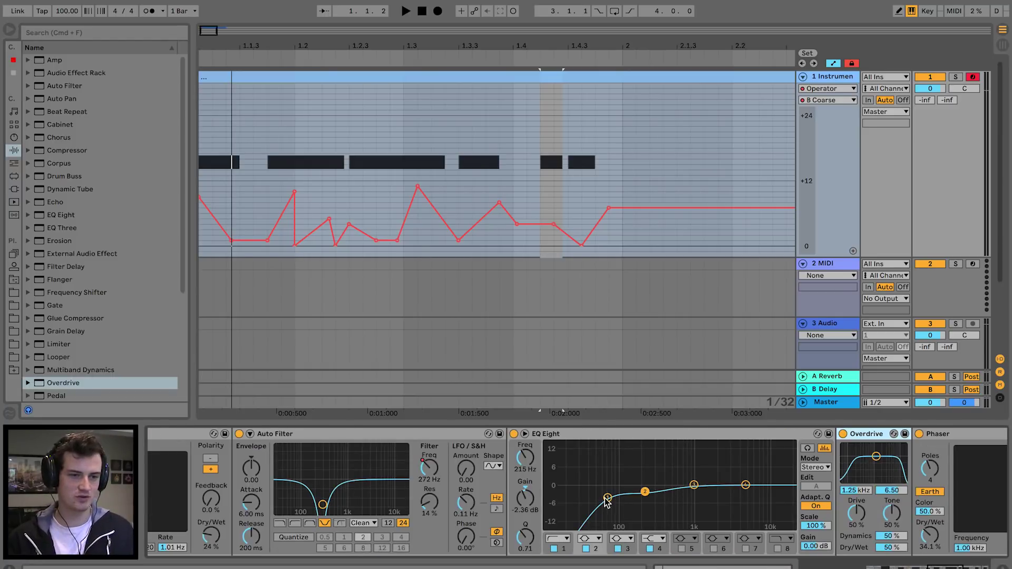
Set EQ Eight's band 1 to 39.1 Hz and the new Overdrive to 368 Hz, 0.50 bandwidth and 28% dry/wet.
key("space")
left_click_drag(607, 499, 590, 494)
key("space")
left_click_drag(877, 458, 863, 479)
key("space")
key("space")
key("space")
left_click_drag(891, 547, 890, 559)
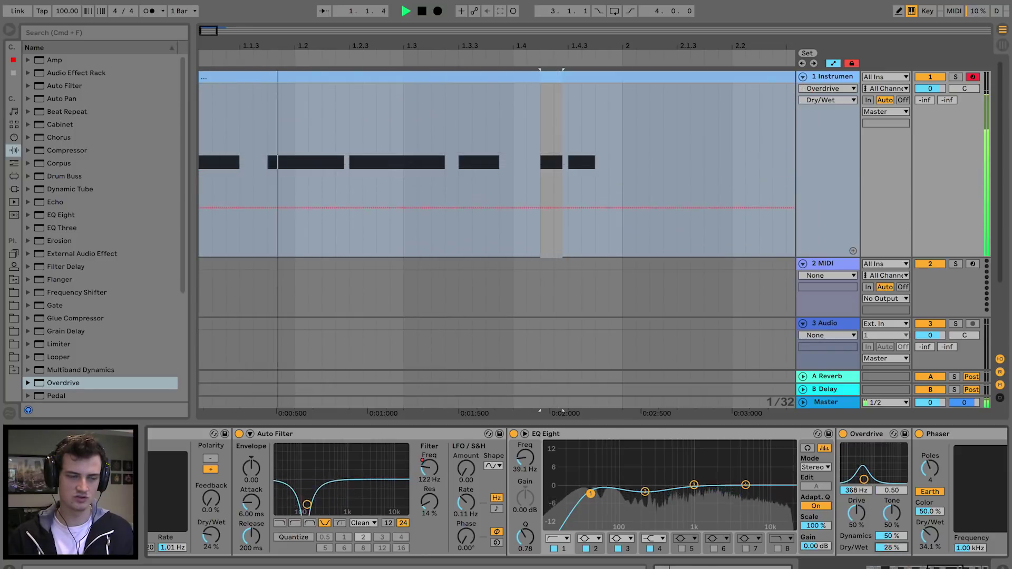
Raise the resonance of the Auto Filter before EQ Eight to 41%, auditioning the loop.
scroll(701, 480, "left", 5)
left_click_drag(701, 467, 703, 479)
key("space")
key("space")
left_click_drag(578, 504, 604, 490)
key("space")
key("space")
scroll(392, 507, "left", 3)
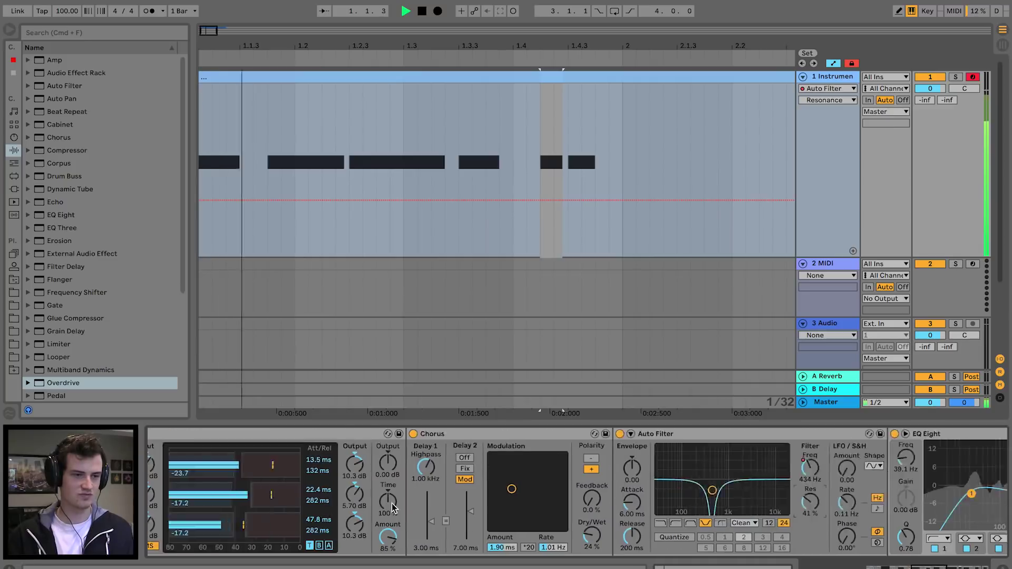
Lower the OTT amount in the Operator chain and replay the loop.
scroll(392, 508, "left", 3)
left_click(387, 522)
key("space")
key("space")
Pull the level of Operator's oscillator B down to -inf dB.
scroll(468, 506, "left", 5)
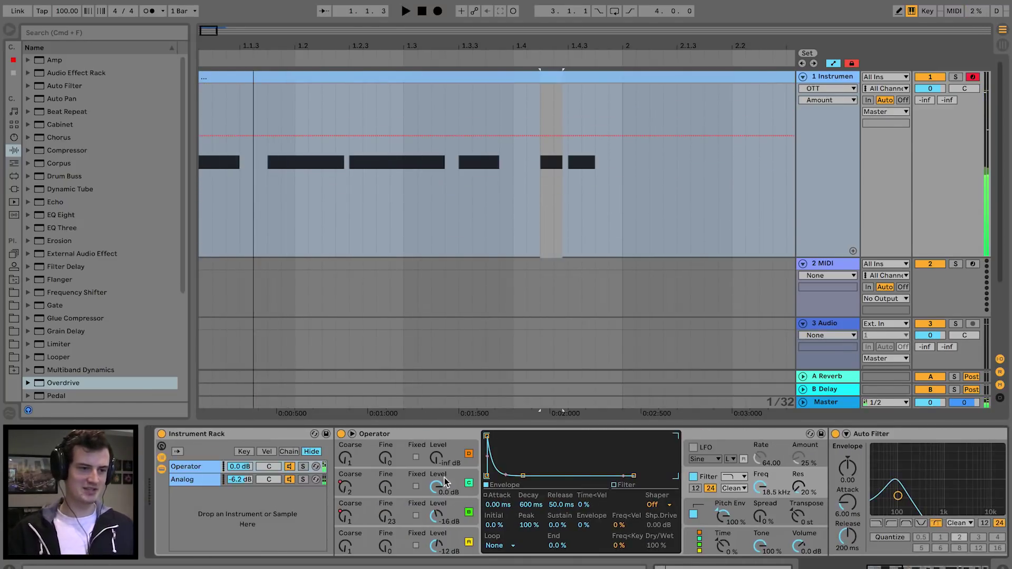
left_click_drag(436, 515, 436, 510)
mouse_move(639, 457)
left_mouse_down()
mouse_move(639, 471)
mouse_move(630, 464)
left_mouse_up()
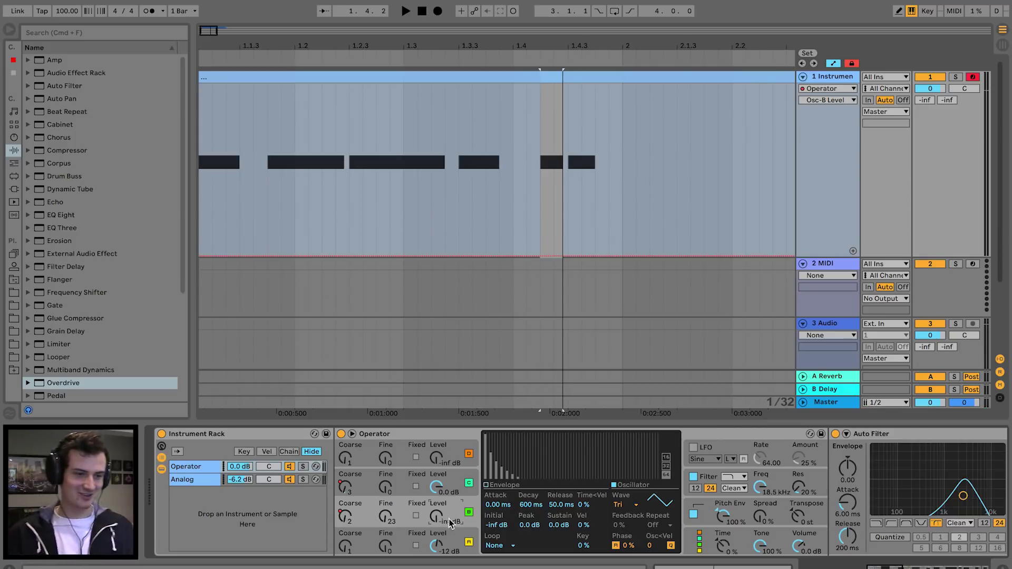
Draw Osc-B Level automation across the first bar with several rises and dips, peaking just after beat 1.2.
scroll(257, 243, "left", 1)
left_click(212, 256)
key("space")
left_click_drag(239, 255, 360, 226)
left_click_drag(335, 144, 308, 245)
left_click_drag(362, 225, 322, 171)
left_click_drag(362, 172, 399, 114)
left_click_drag(417, 114, 417, 165)
left_click_drag(450, 165, 450, 117)
left_click_drag(362, 204, 335, 93)
left_click_drag(486, 117, 485, 198)
left_click_drag(581, 230, 609, 176)
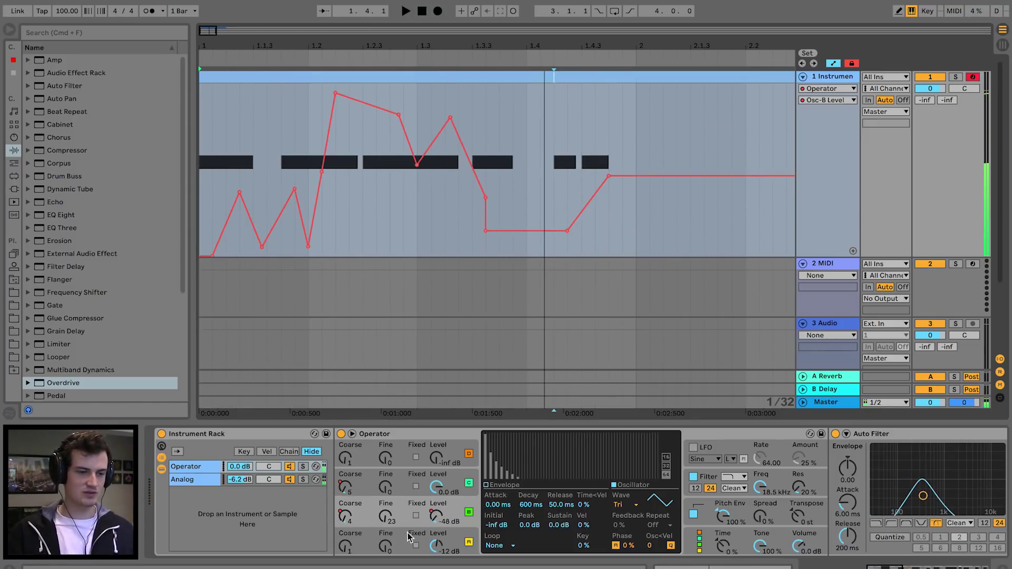
Try the Saw 6 and Square 6 waveforms on oscillator B, and return it to Triangle.
left_click(621, 505)
left_click(630, 565)
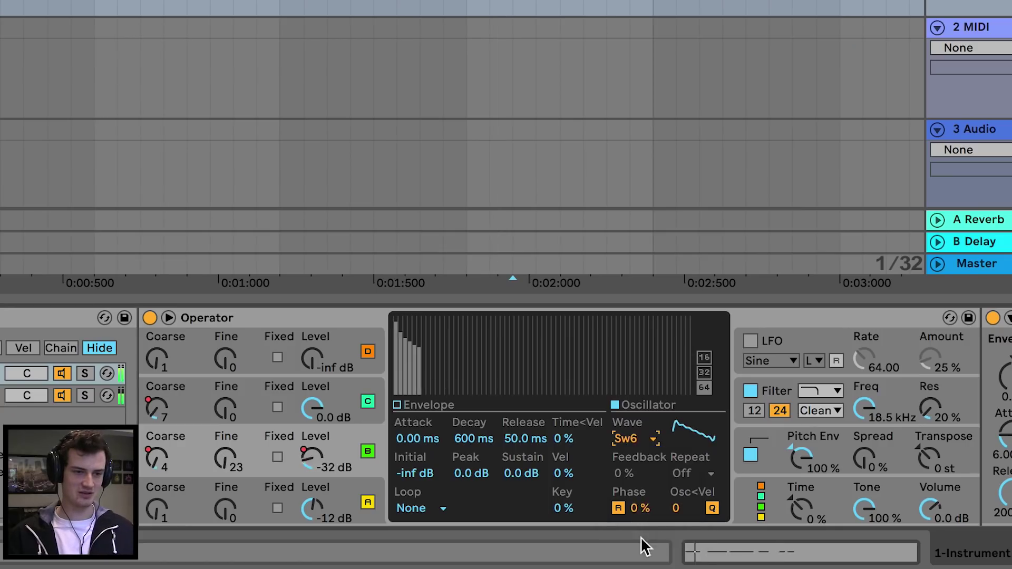
left_click(638, 439)
left_click(640, 567)
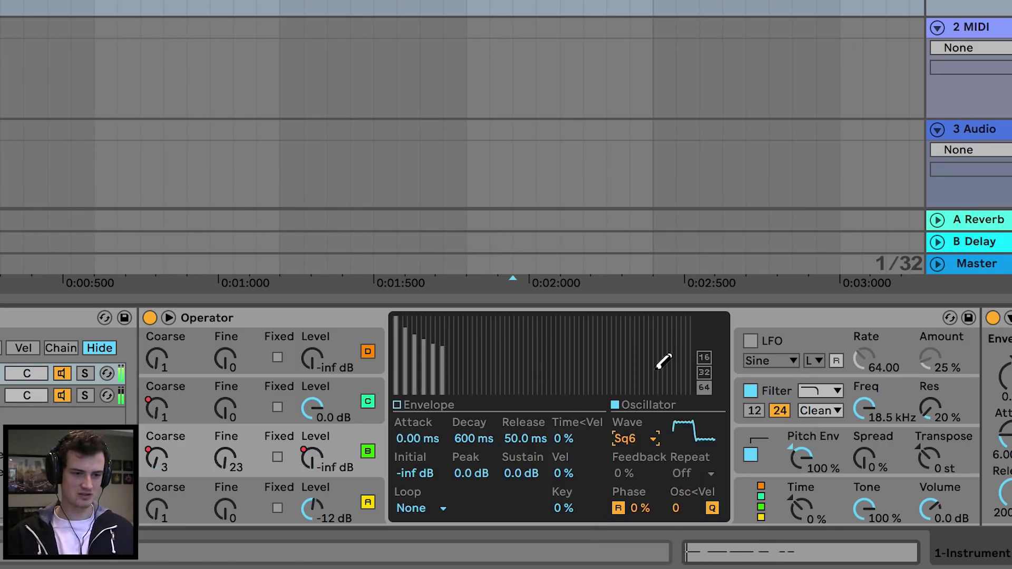
left_click(636, 440)
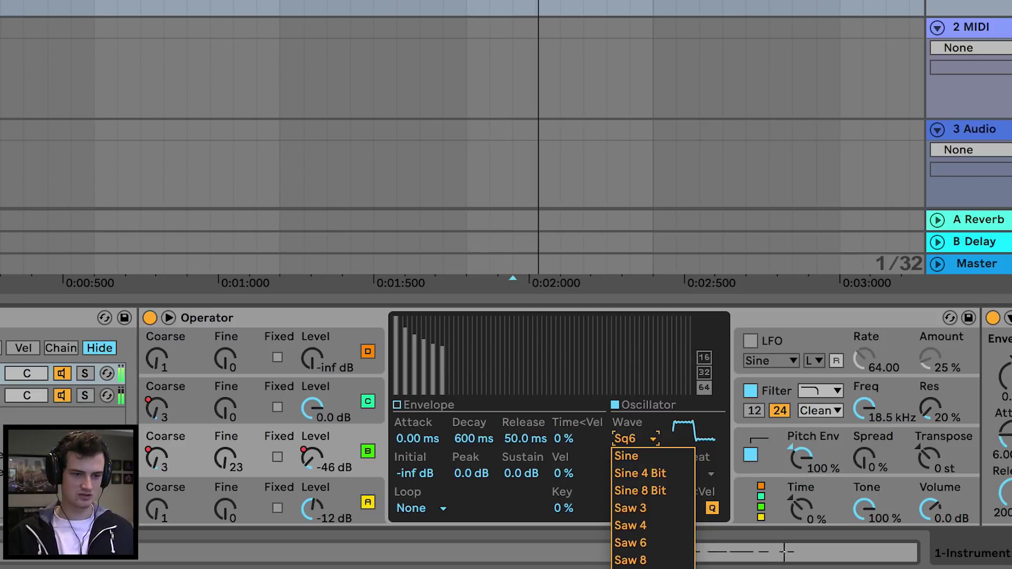
left_click(634, 565)
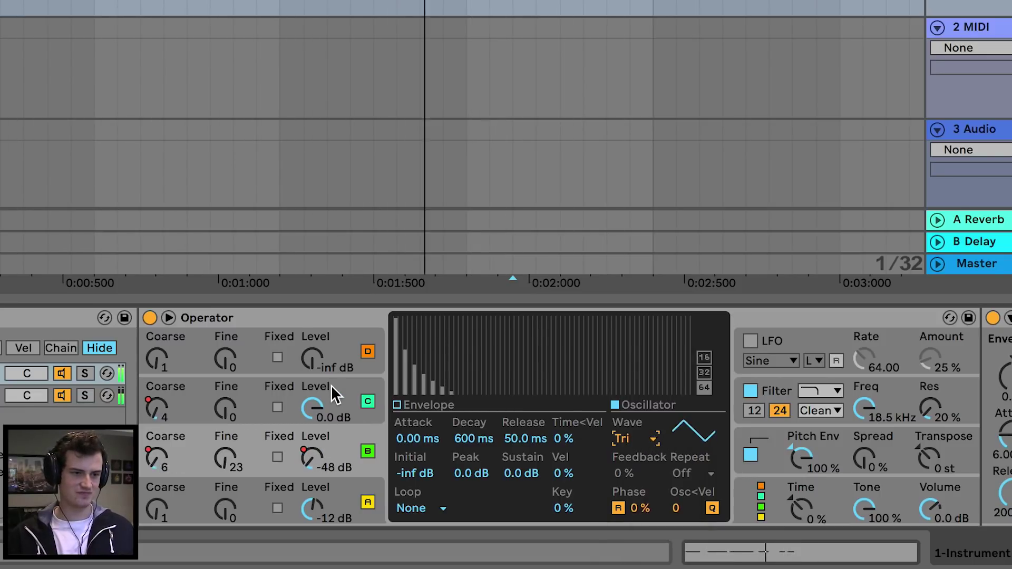
Set oscillator C's level to -5.3 dB and try the Saw 32 waveform on it.
mouse_move(314, 408)
left_mouse_down()
mouse_move(314, 442)
mouse_move(314, 392)
left_mouse_up()
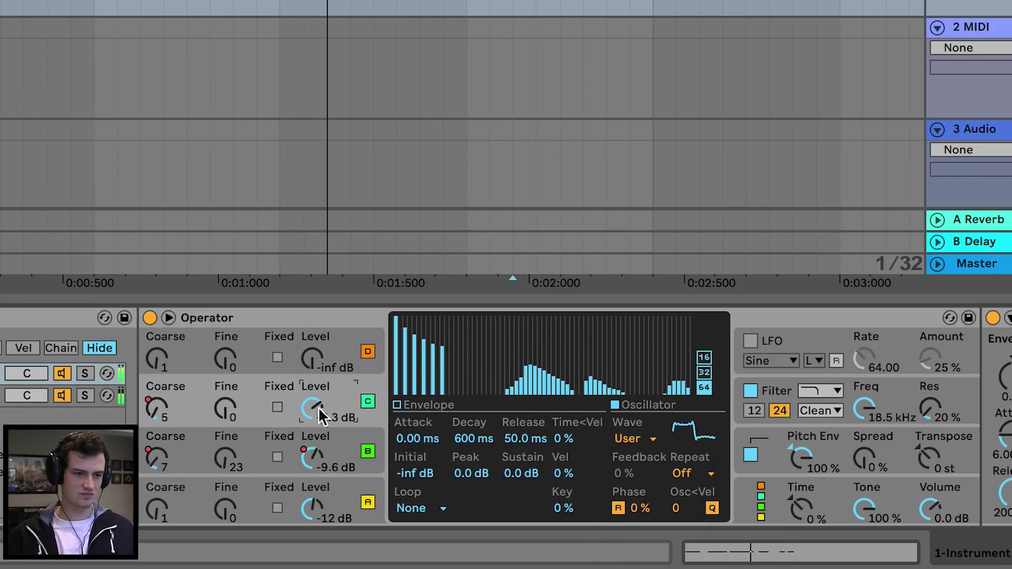
left_click(635, 438)
left_click(634, 553)
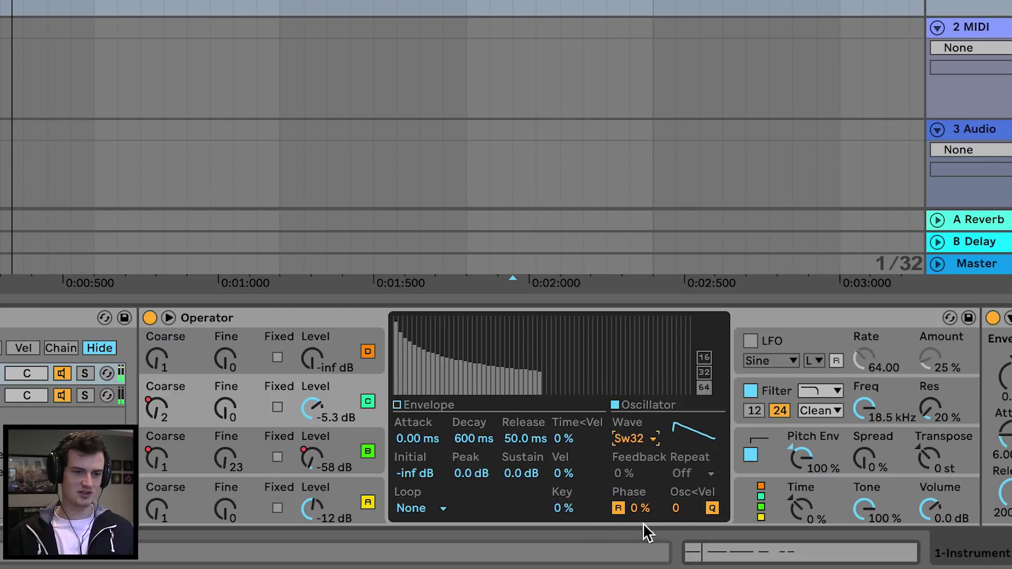
Compare the Square 6, Triangle and Square 16 waveforms on oscillator C, and choose Square 3.
left_click(636, 439)
left_click(691, 529)
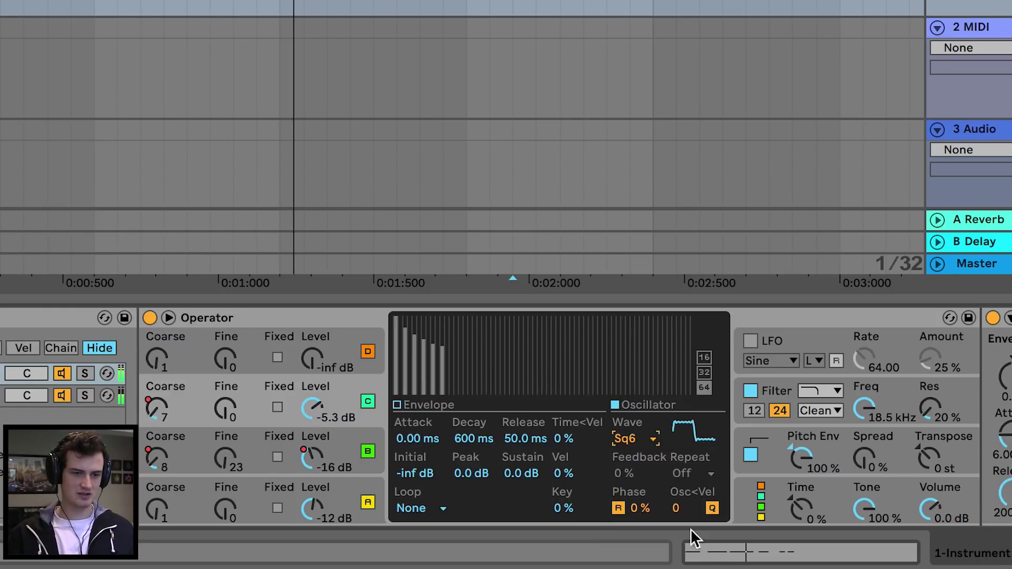
left_click(647, 439)
left_click(645, 564)
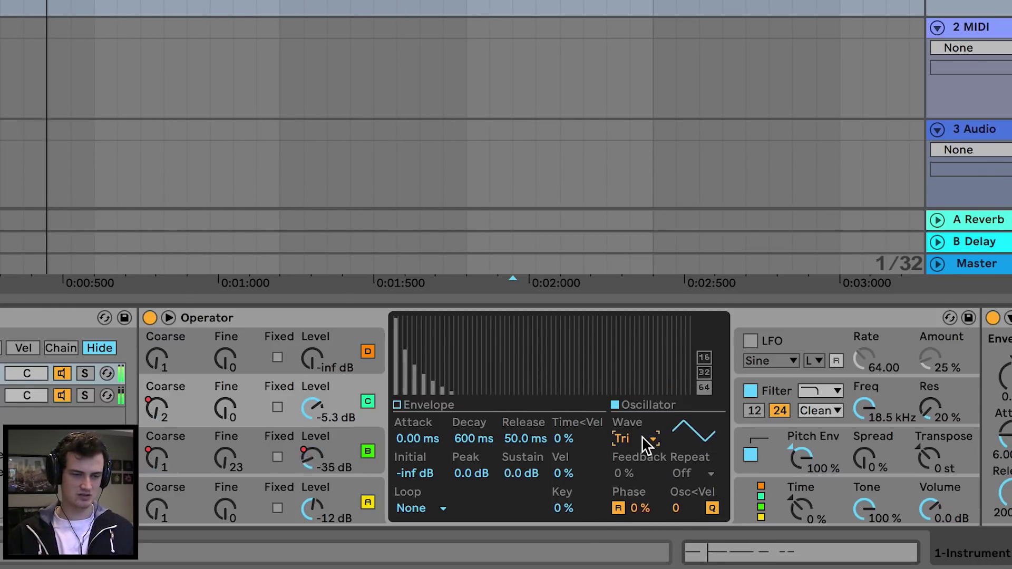
left_click(646, 442)
left_click(640, 567)
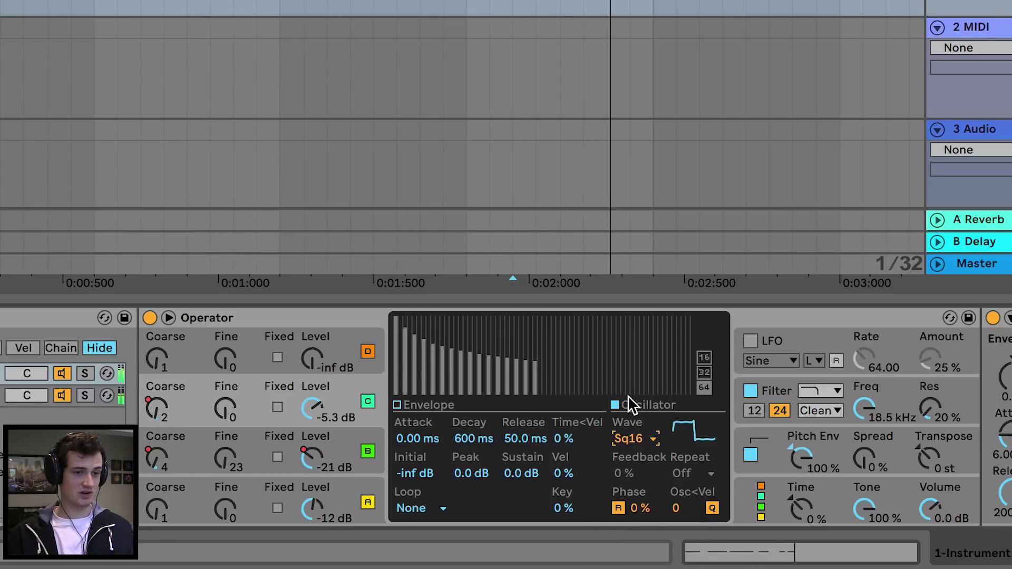
left_click(639, 441)
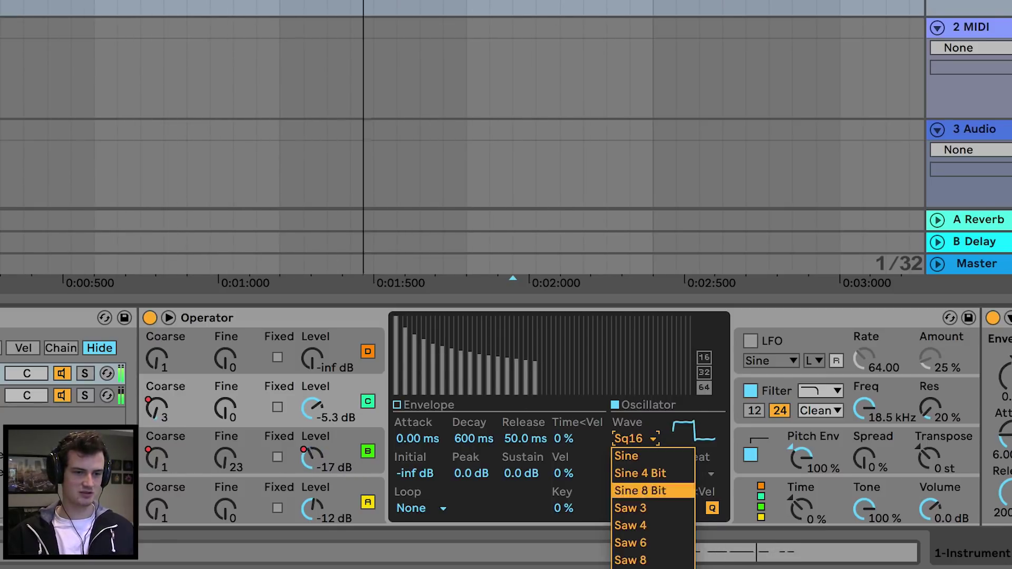
left_click(640, 567)
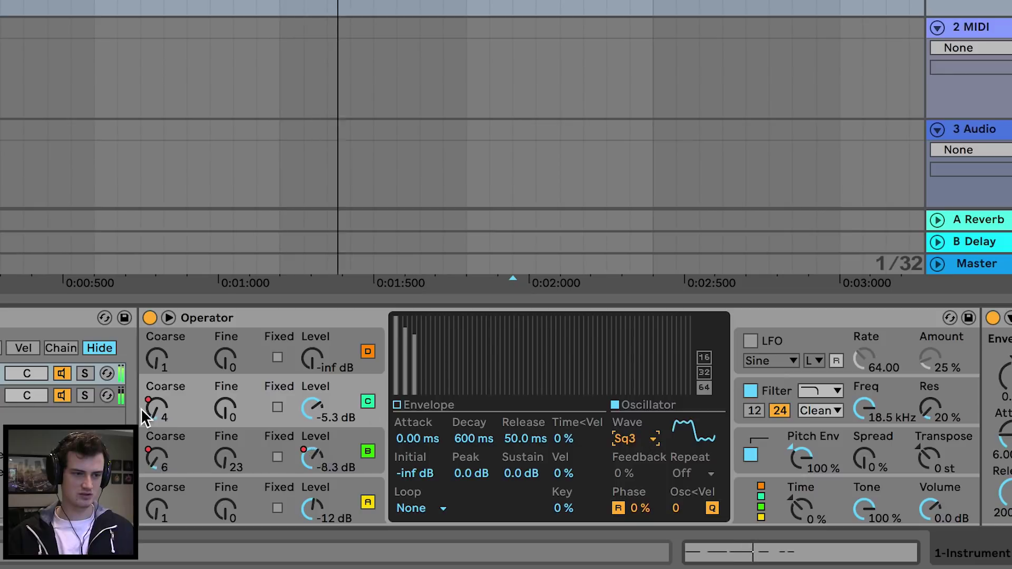
Draw a brief peak in Operator's A Coarse automation around beat 1.2, and play the loop to check it.
left_click(157, 509)
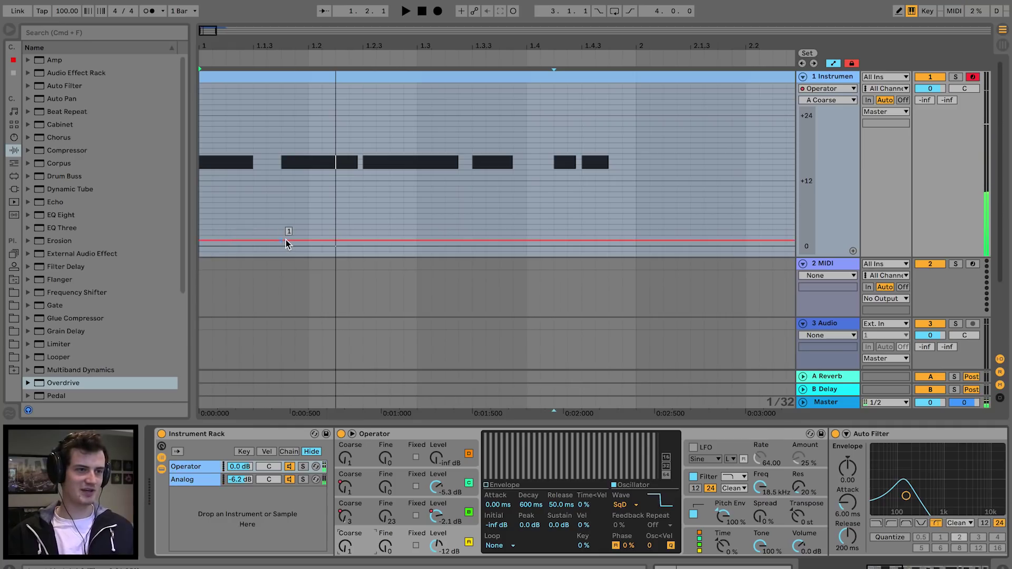
left_click(286, 241)
left_click_drag(313, 240, 335, 240)
key("space")
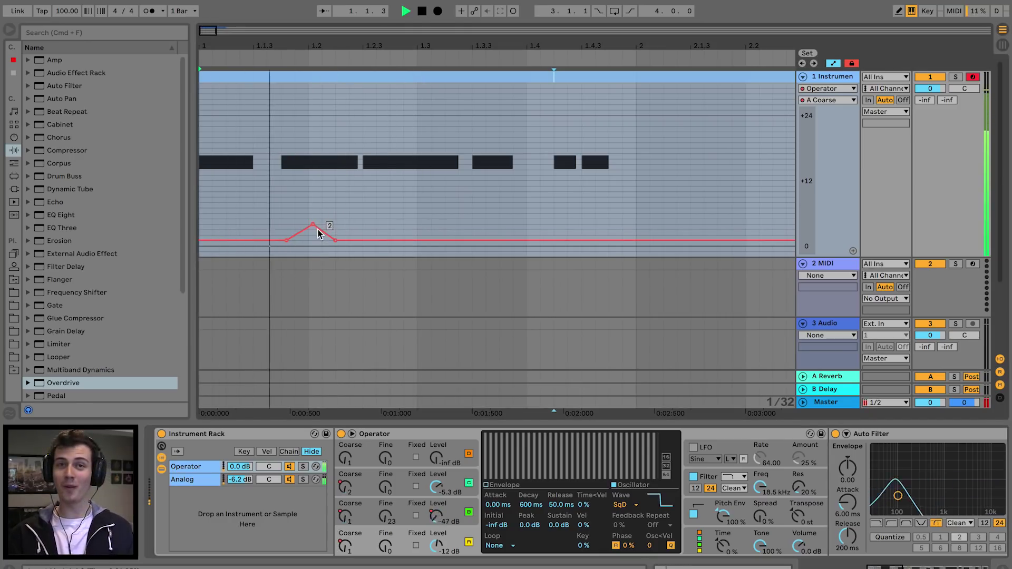
key("space")
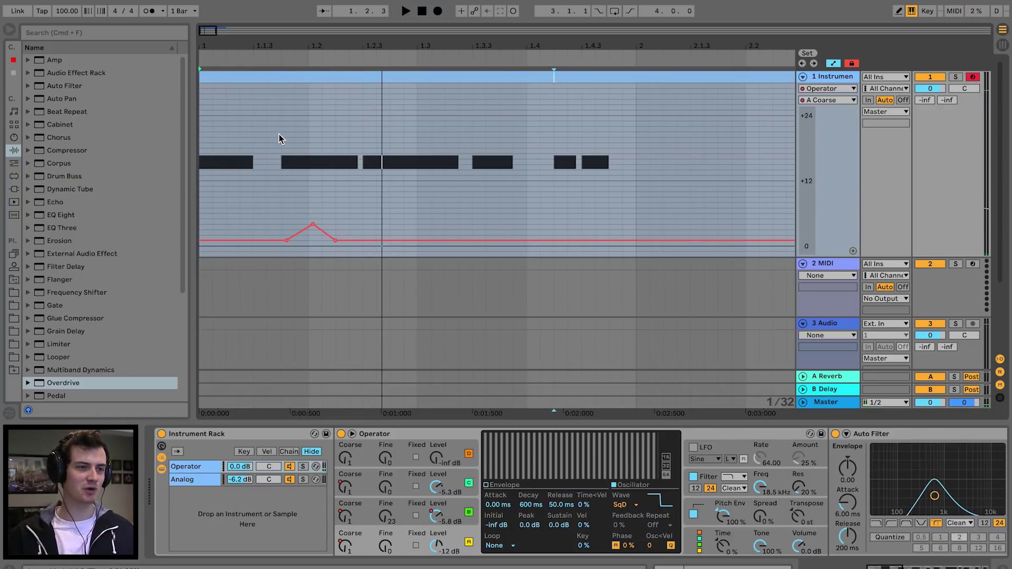
left_click(282, 156)
key("space")
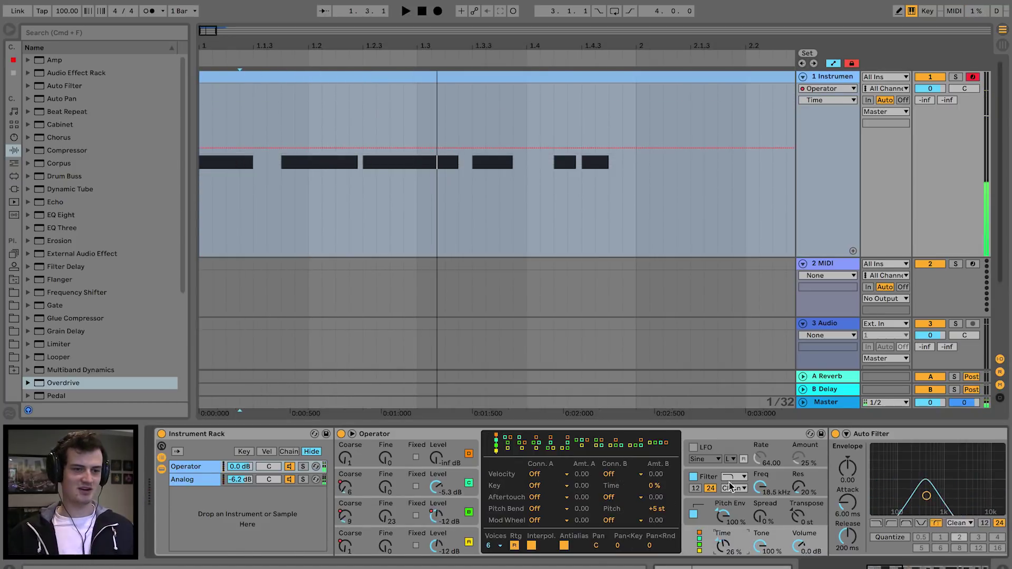
scroll(727, 482, "right", 6)
scroll(706, 483, "right", 3)
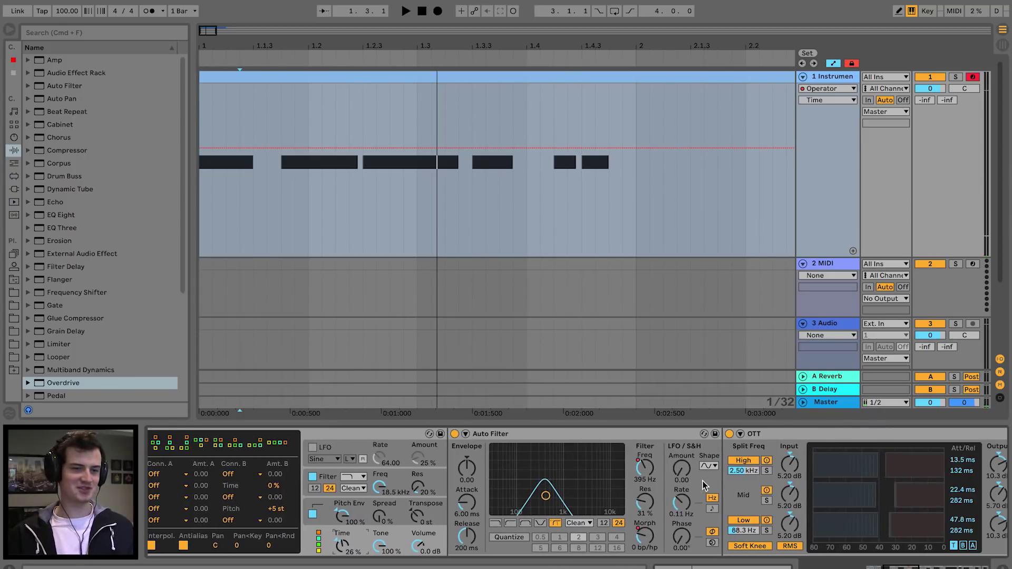
Set the Auto Filter's resonance to 48% and try moving its Frequency automation points around beat 1.2.3, undoing the moves.
key("space")
mouse_move(648, 506)
left_mouse_down()
mouse_move(648, 462)
mouse_move(648, 494)
left_mouse_up()
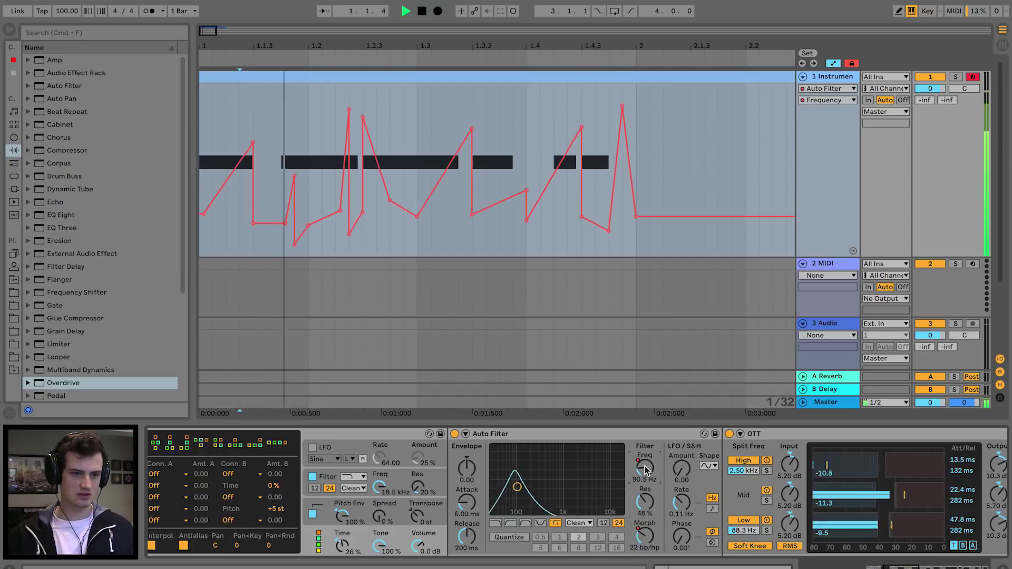
left_click_drag(348, 110, 309, 124)
left_click_drag(349, 234, 390, 214)
key("super+z")
key("super+z")
Reshape the Auto Filter's Morph automation into a steeper drop right after the peak near beat 1.2.3.
left_click_drag(390, 200, 403, 231)
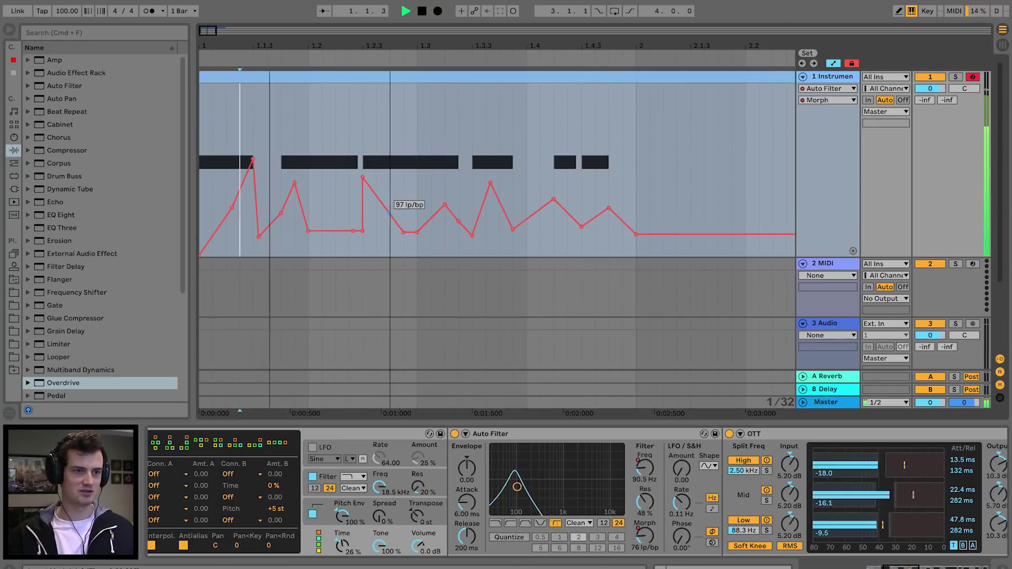
left_click_drag(389, 214, 376, 221)
key("space")
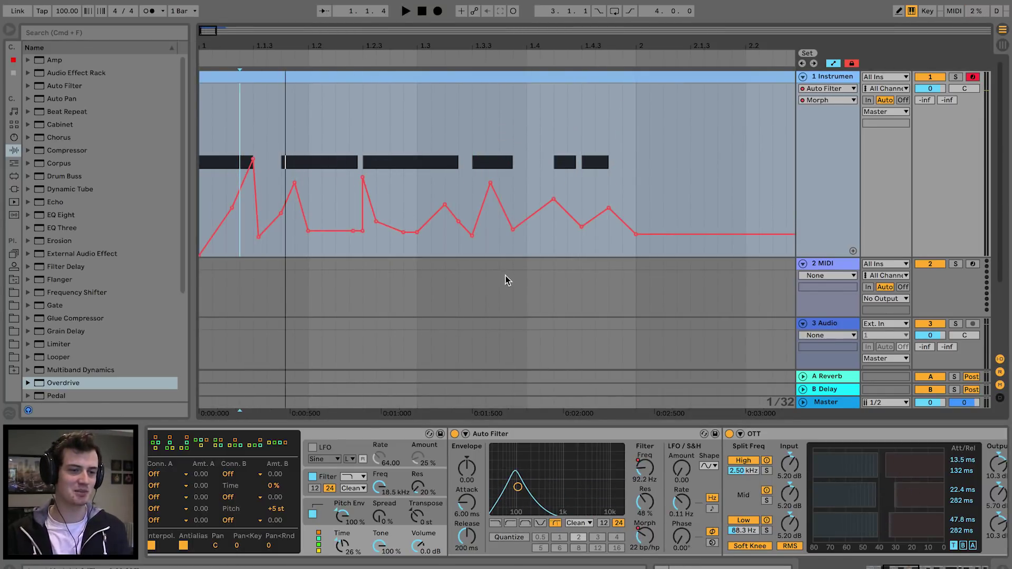
Play the loop with the Auto Filter bypassed and re-enabled to compare the sound.
left_click(503, 435)
left_click(456, 435)
key("space")
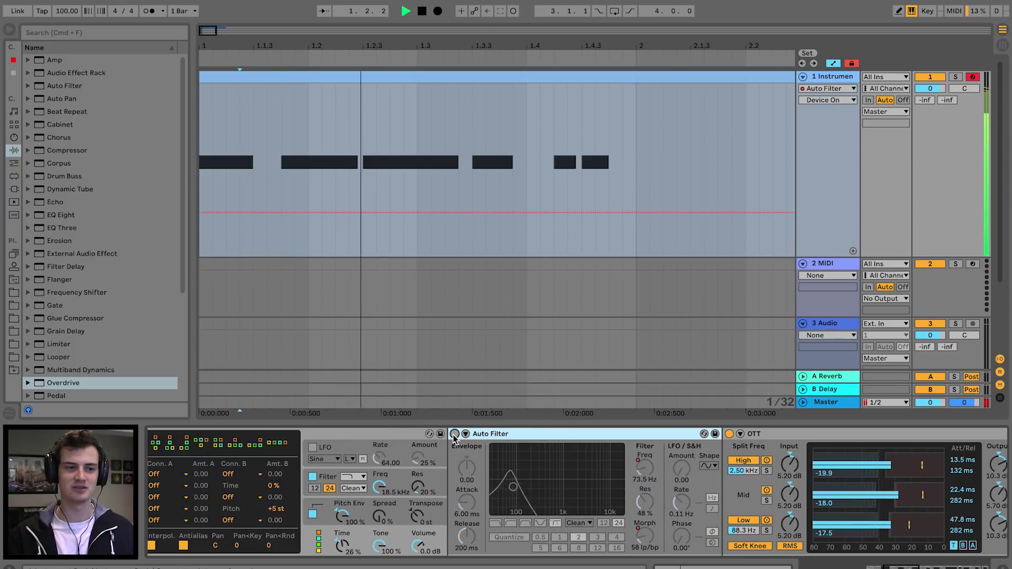
left_click(454, 435)
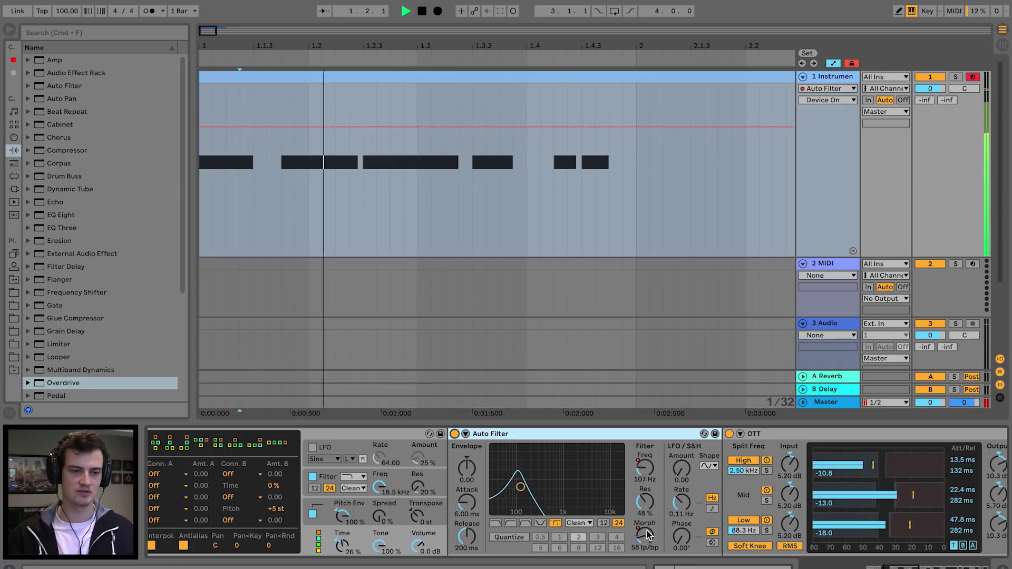
key("space")
Lower the Auto Filter's Frequency automation point before beat 1.3 to about 130 Hz, and play the loop.
left_click(643, 478)
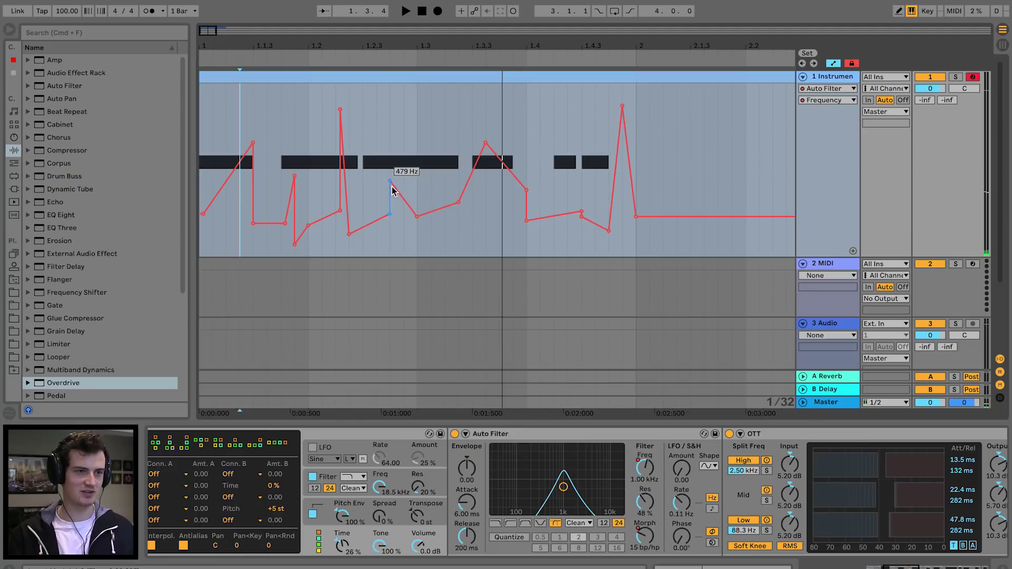
left_click_drag(391, 185, 394, 213)
key("space")
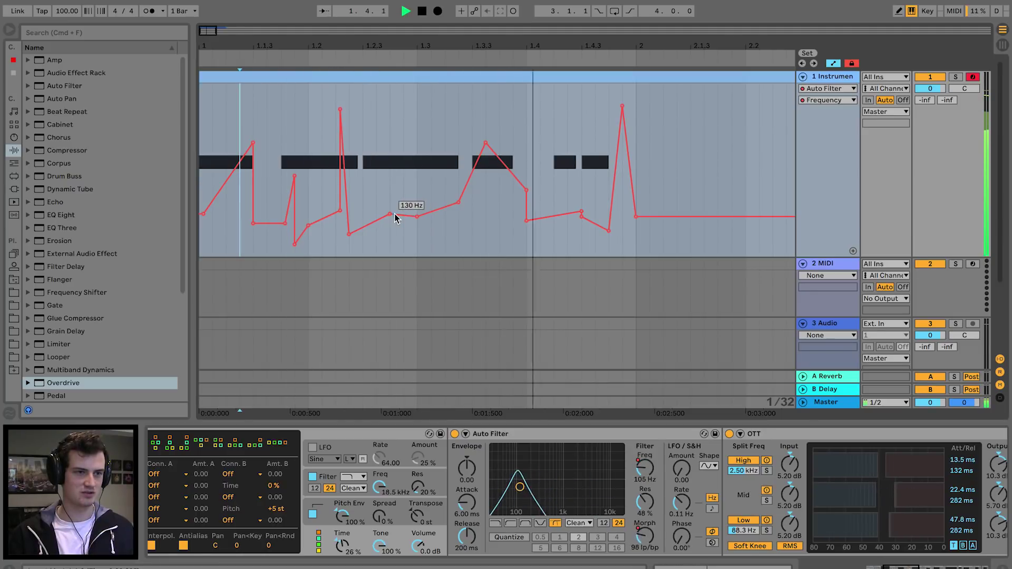
Lower Operator's C Coarse automation to 1 just before beat 1.3.3 while checking it in playback.
scroll(578, 487, "left", 5)
key("space")
key("space")
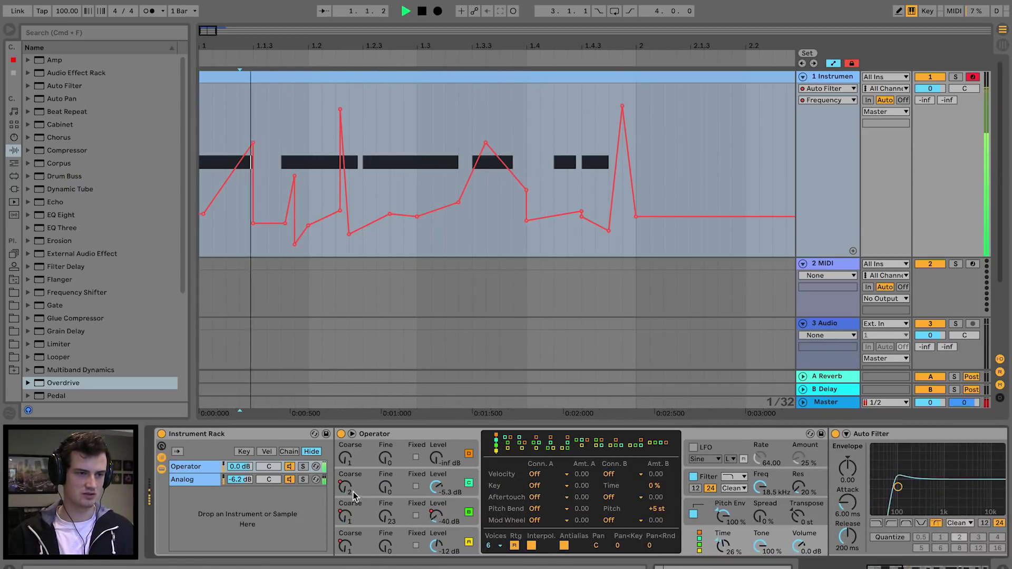
left_click(345, 487)
key("space")
key("space")
left_click_drag(417, 205, 458, 240)
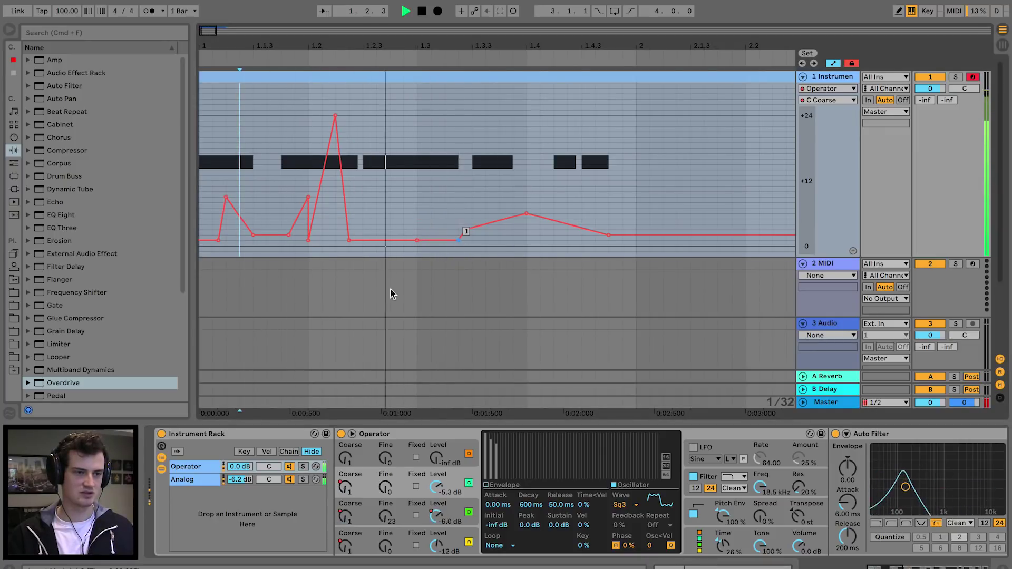
Set oscillator C's level to -3.5 dB and change its waveform to Saw 3, checking it in playback.
left_click(345, 487)
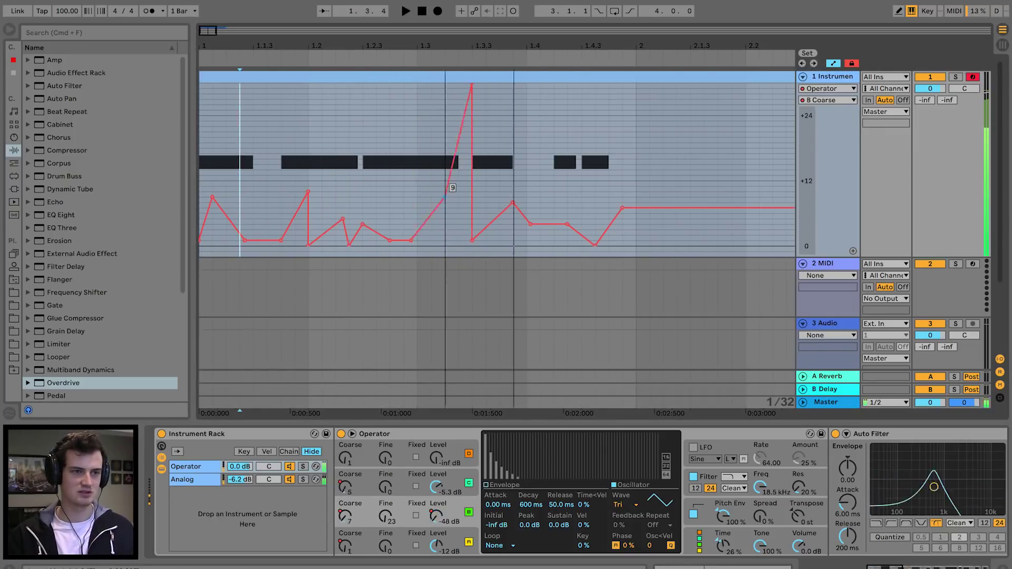
left_click_drag(436, 487, 436, 477)
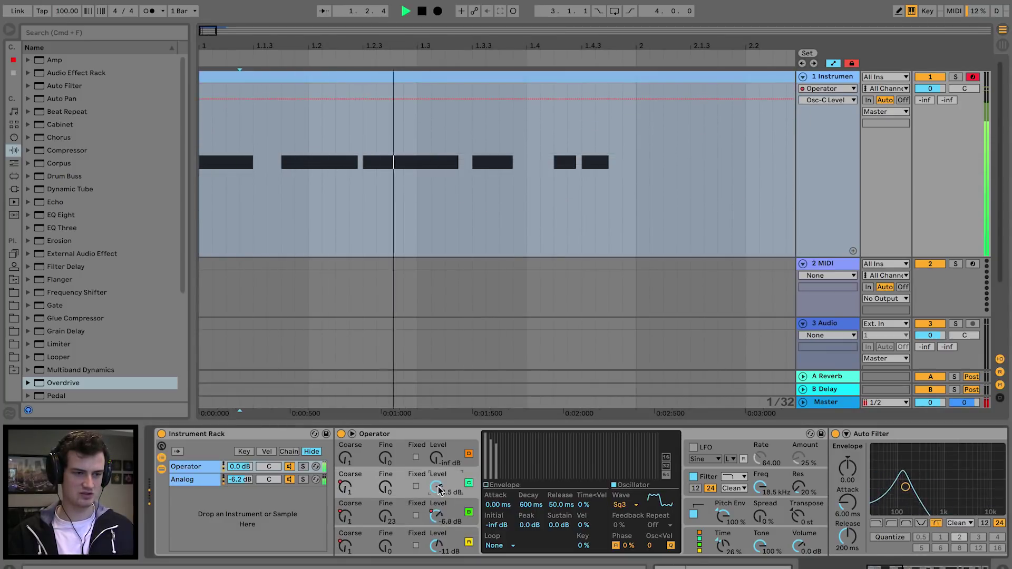
key("space")
left_click(624, 505)
left_click(632, 568)
key("space")
left_click(626, 505)
left_click(632, 567)
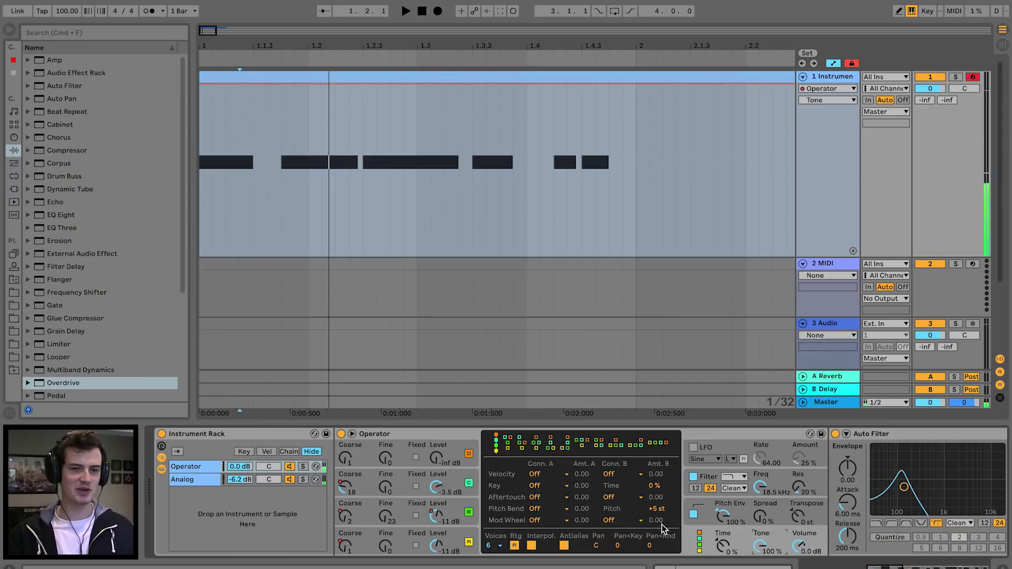
Set the Auto Filter's circuit to OSR and extend its Frequency automation across the long note in bar 2.
scroll(664, 522, "right", 5)
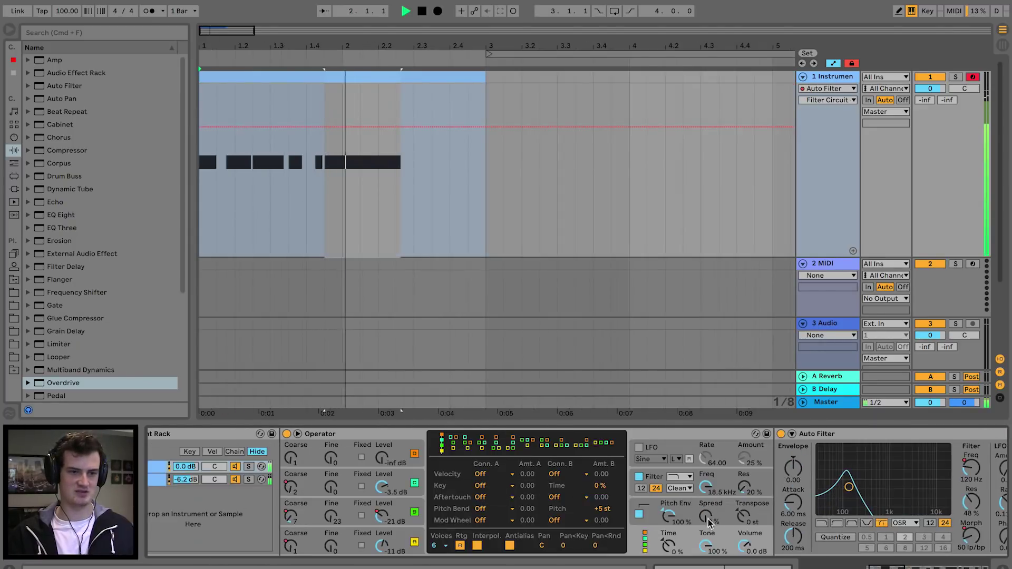
scroll(785, 510, "right", 5)
key("space")
left_click(712, 467)
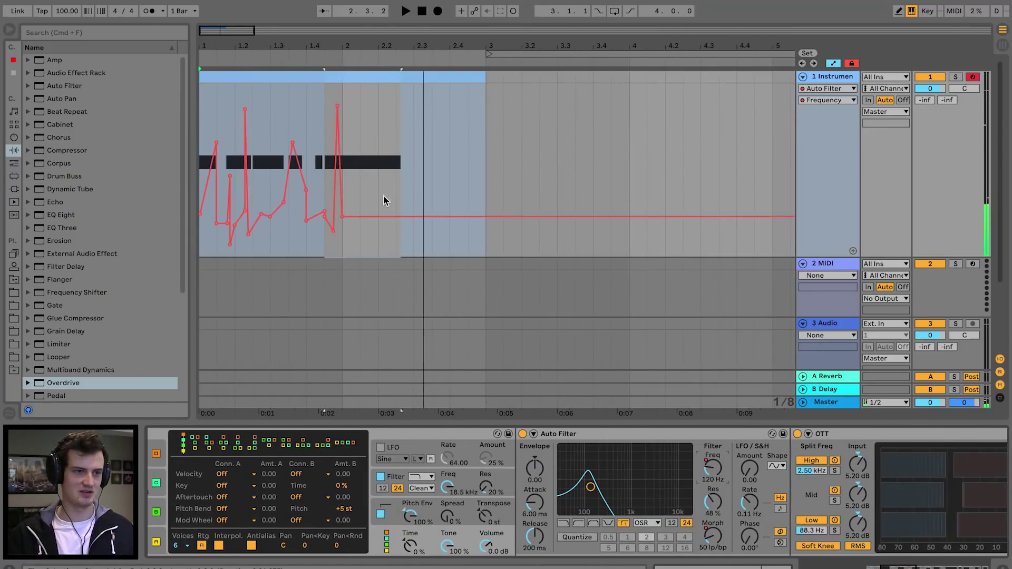
key("space")
left_click_drag(342, 217, 396, 216)
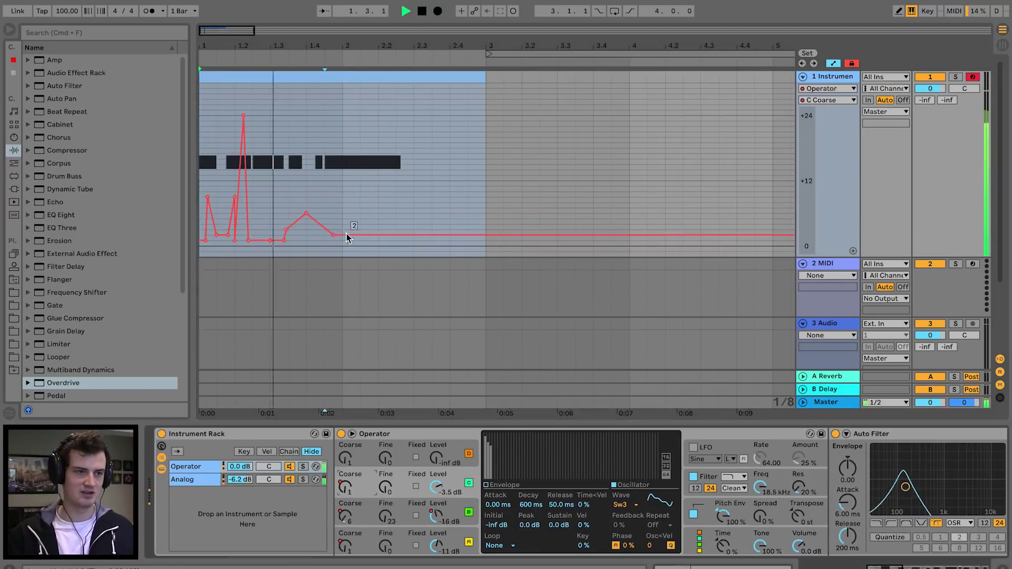
Draw a C Coarse automation peak of about 10 at the start of bar 2, falling to 1 and ending at 0.
left_click_drag(347, 235, 346, 168)
left_click_drag(378, 167, 360, 240)
mouse_move(395, 241)
left_mouse_down()
mouse_move(395, 197)
mouse_move(396, 246)
left_mouse_up()
left_click_drag(346, 168, 346, 192)
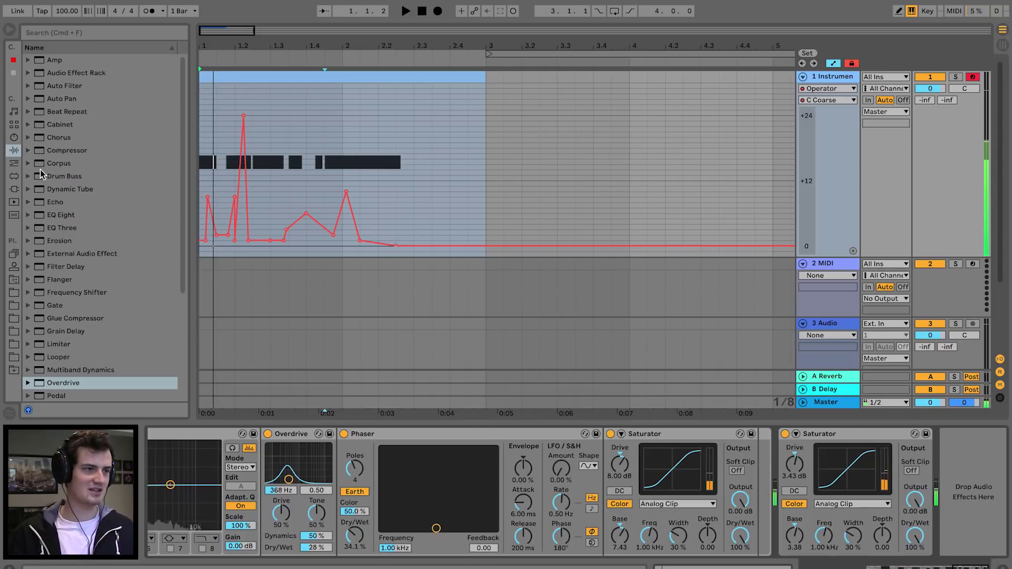
Load the Soundtoys LittleMicroShift VST after the Saturator at the end of the Operator chain.
left_click(10, 190)
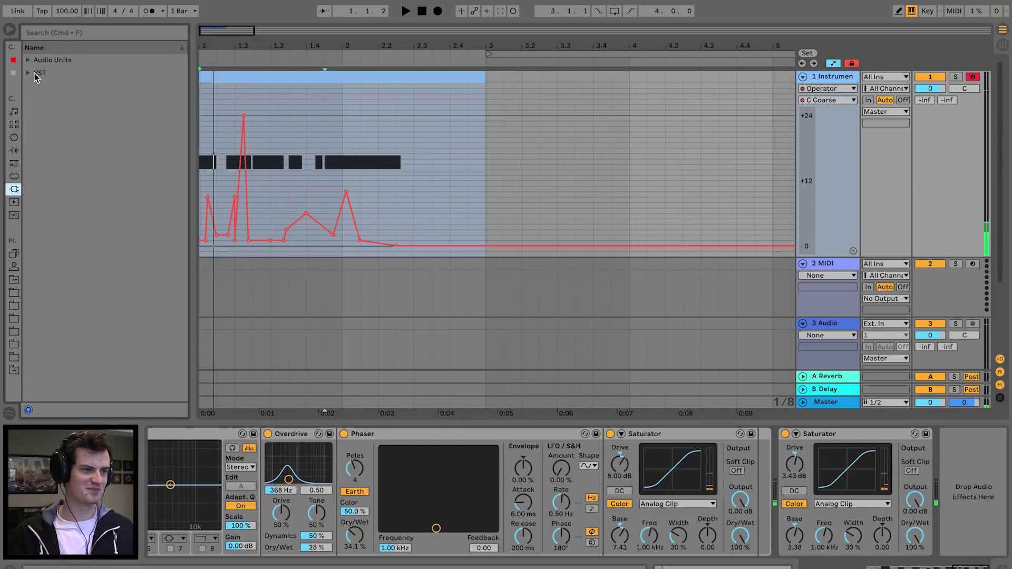
left_click(36, 75)
left_click(28, 73)
left_click(36, 111)
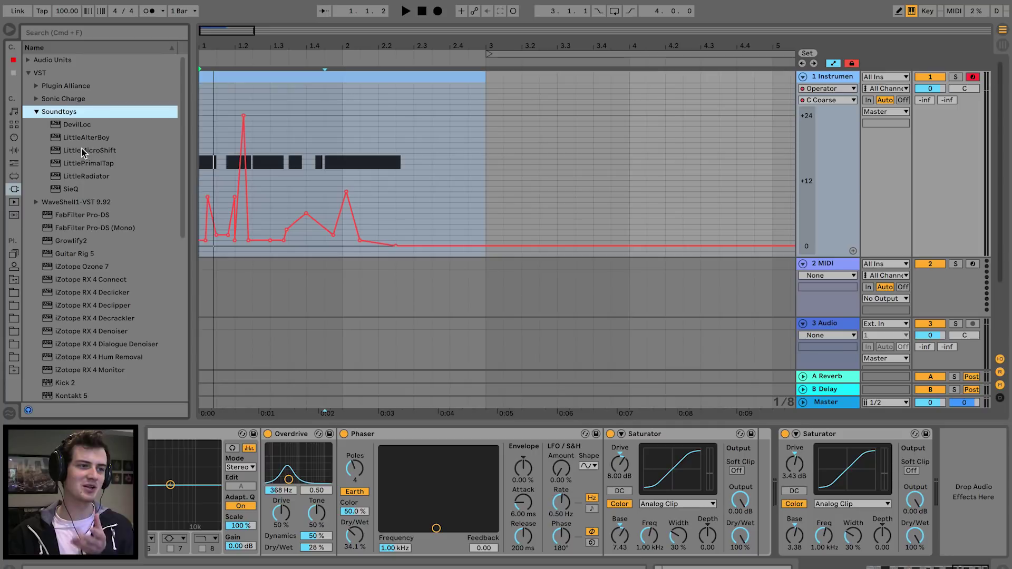
left_click_drag(82, 150, 754, 531)
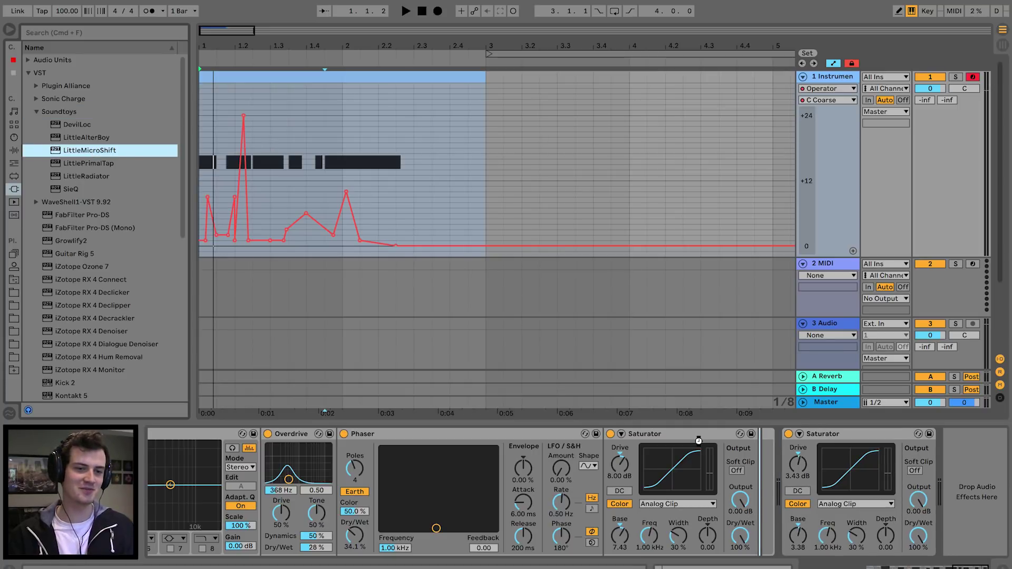
left_click_drag(702, 440, 700, 442)
left_click_drag(20, 23, 455, 136)
Lower LittleMicroShift's mix toward dry during playback, and close its plug-in window.
key("space")
left_click_drag(381, 227, 363, 300)
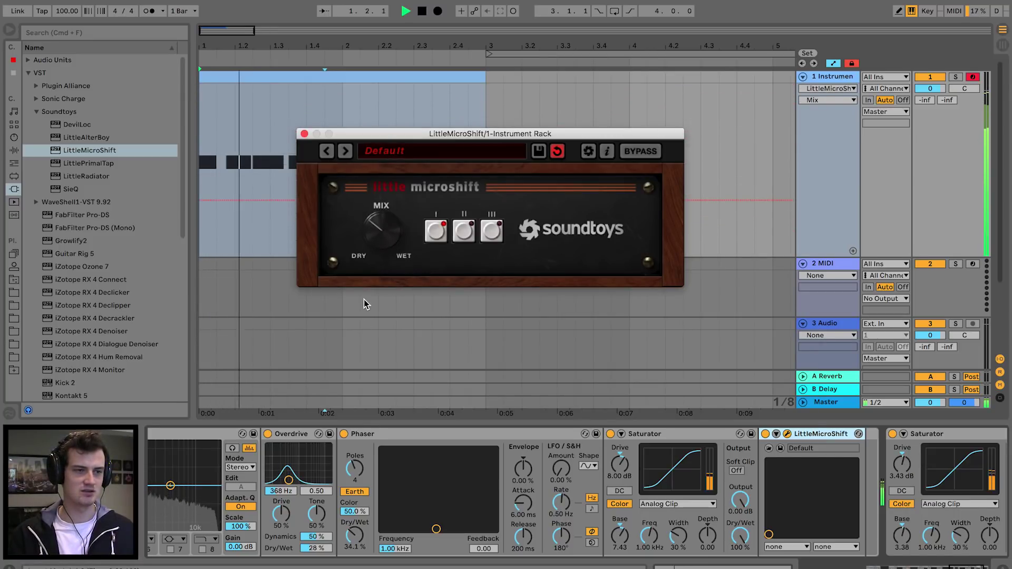
left_click(304, 134)
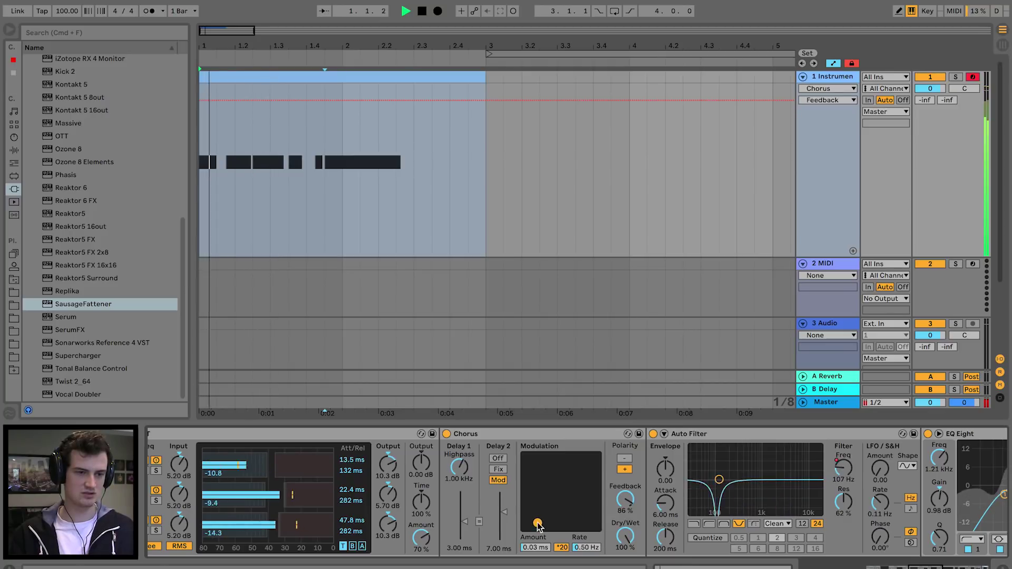
Compare other waveforms on Operator's oscillator C, including Square 6, and choose Saw 6.
key("space")
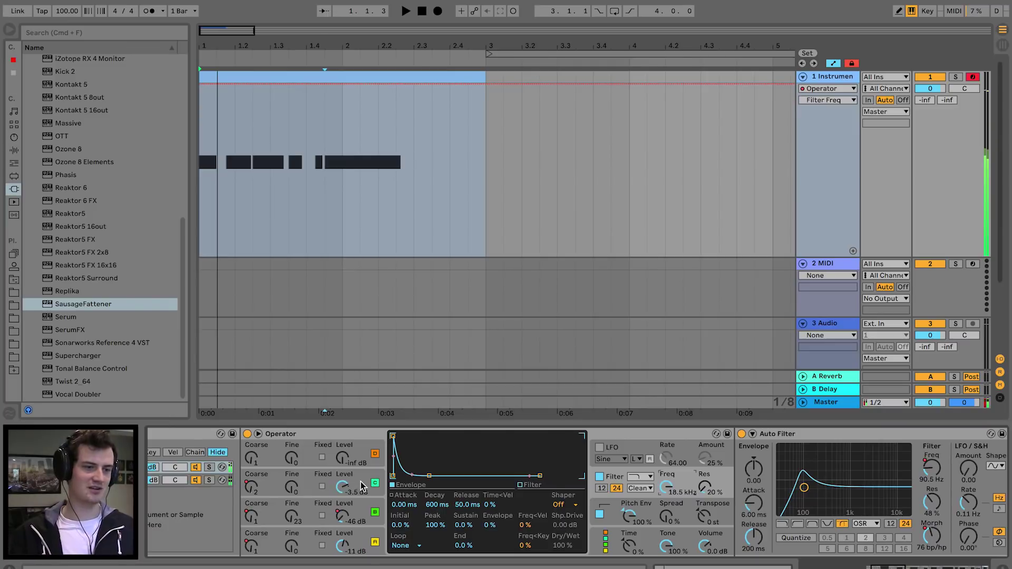
left_click(362, 485)
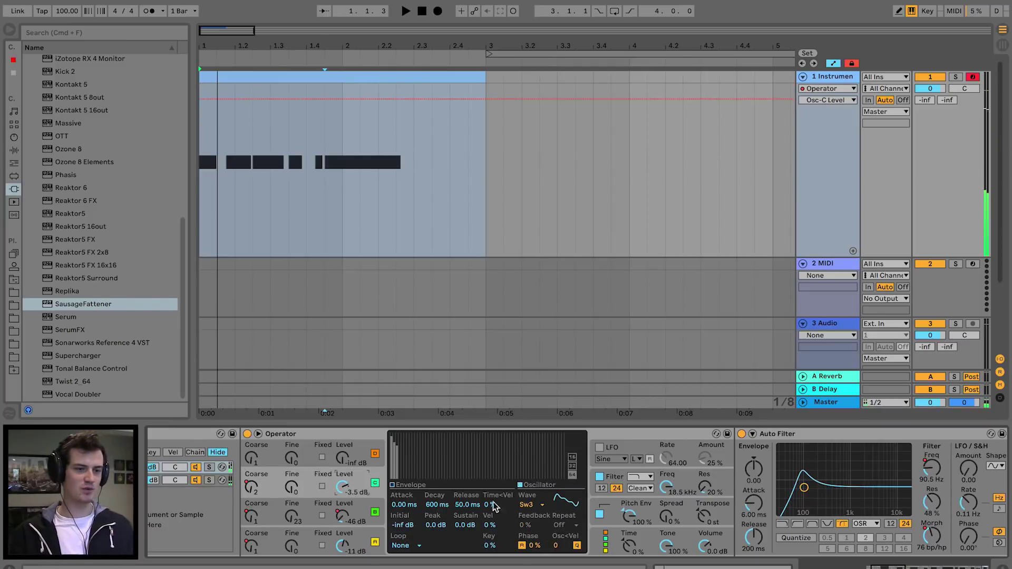
left_click(536, 507)
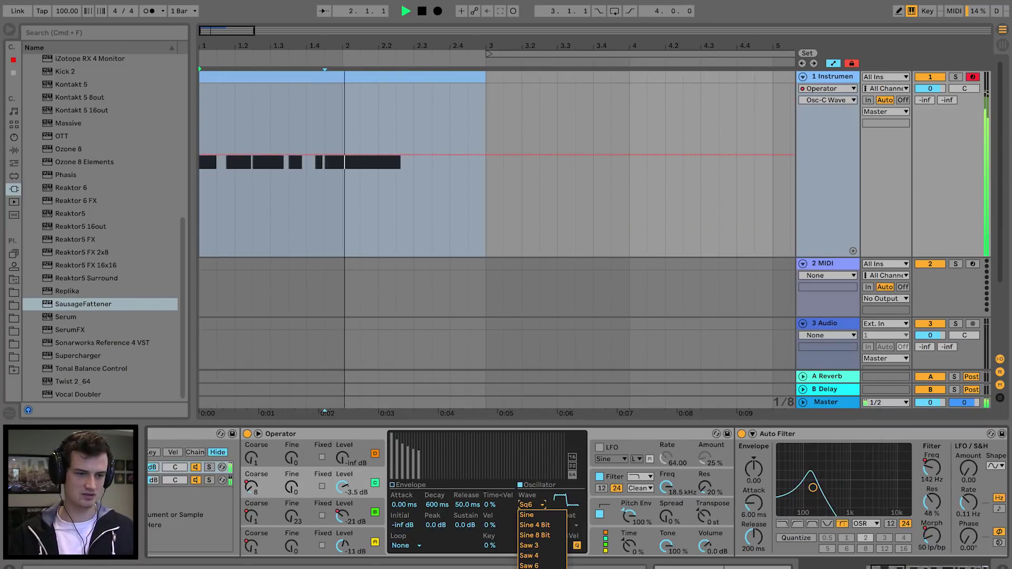
left_click(546, 566)
key("space")
key("space")
left_click(540, 507)
left_click(539, 513)
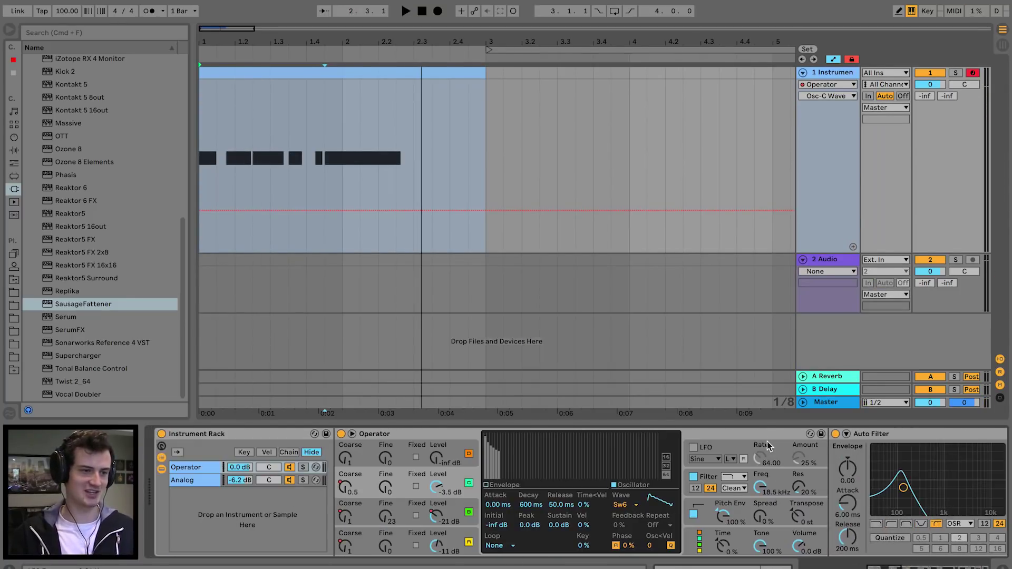
View the Instrument Rack's macro controls, and hide them again.
left_click(162, 446)
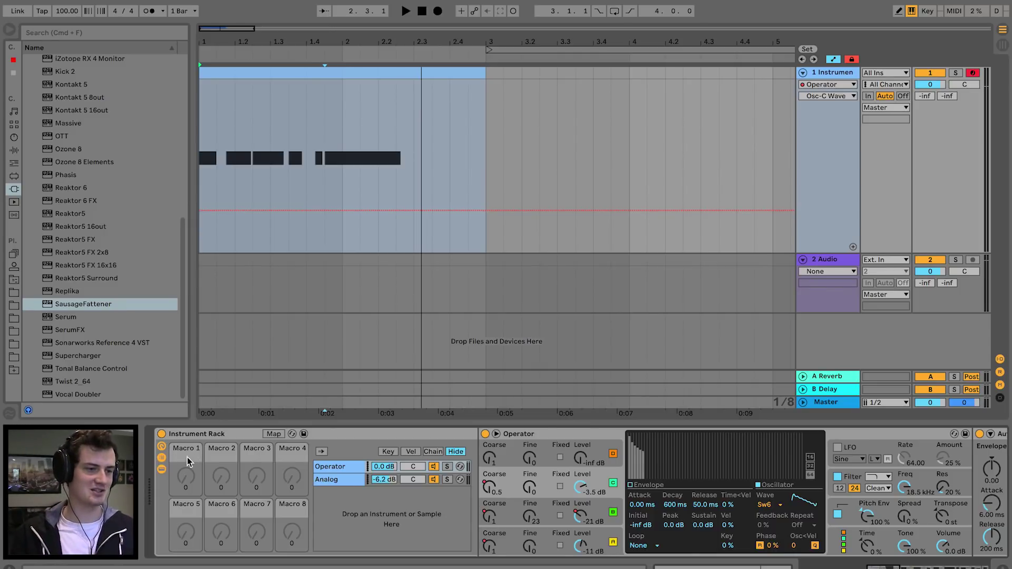
left_click(162, 446)
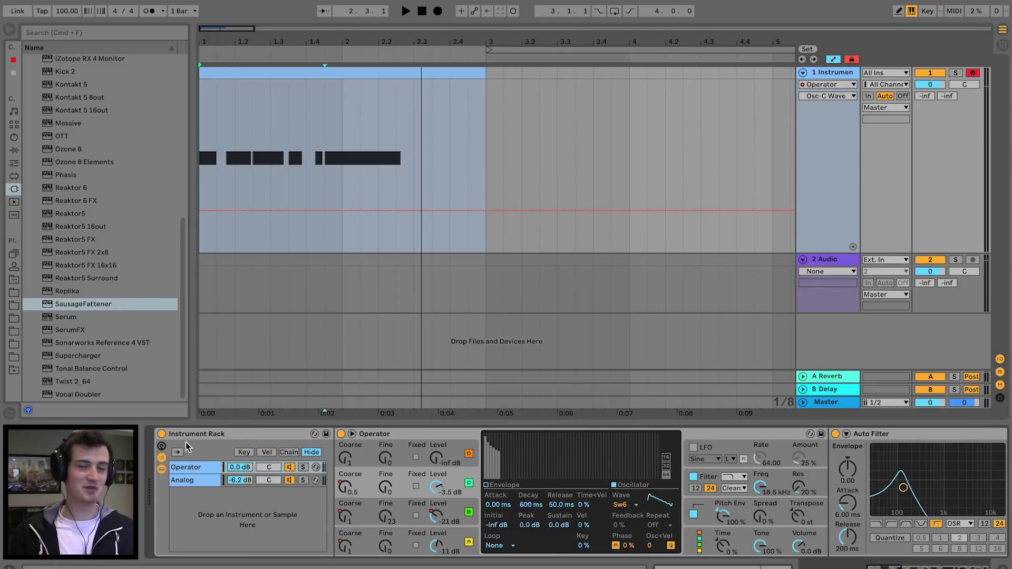
Set the 2 Audio track's input to Resampling and arm it for recording.
left_click(802, 73)
left_click(842, 83)
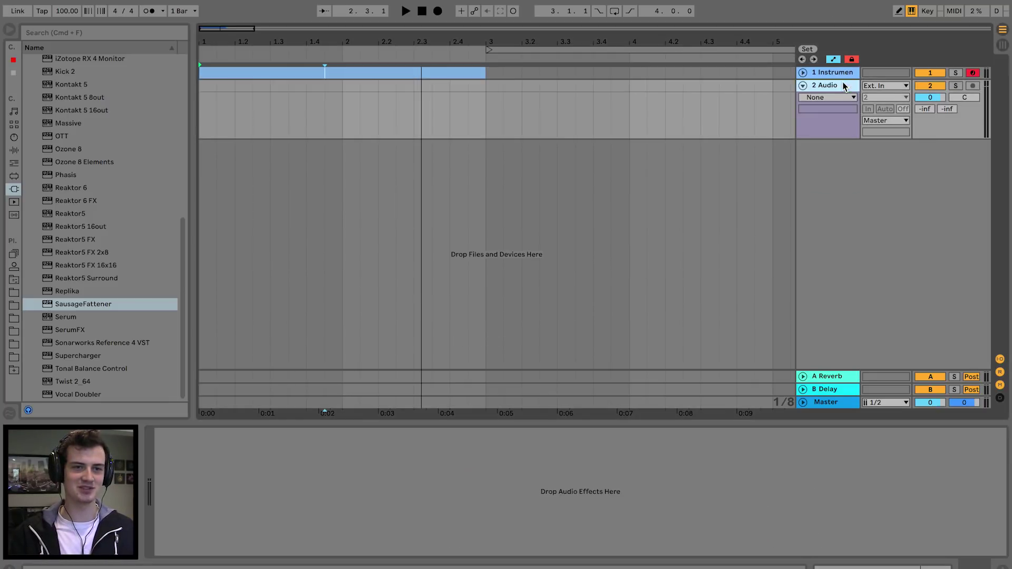
left_click(892, 86)
left_click(875, 131)
left_click(801, 70)
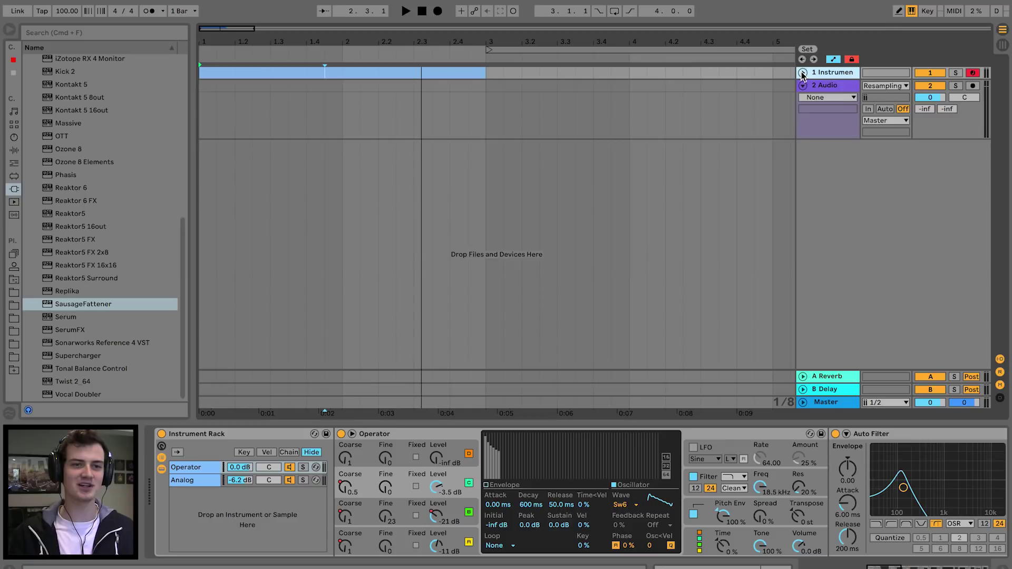
left_click(802, 74)
left_click(830, 259)
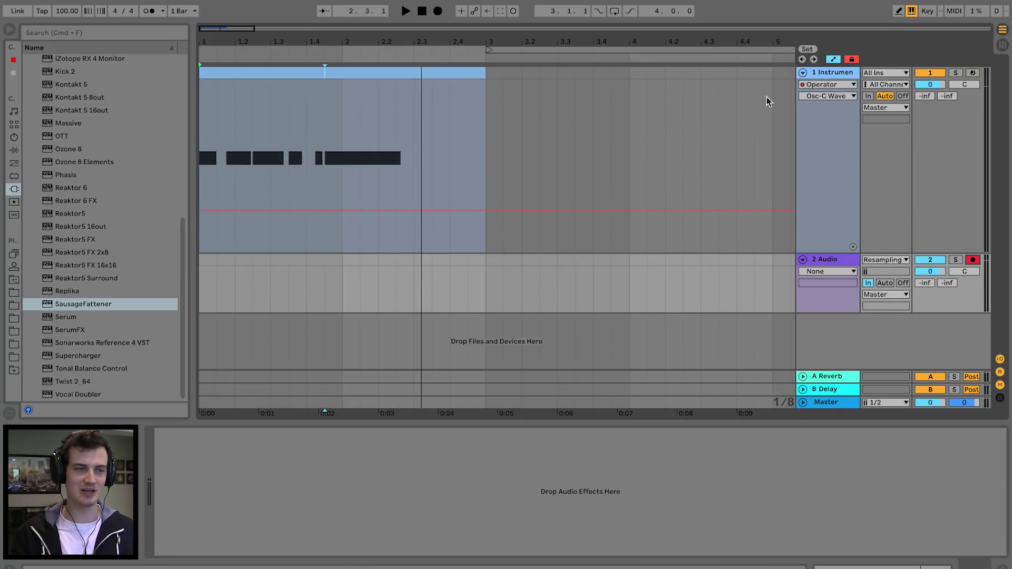
Record the bass phrase as audio onto the 2 Audio track, and make the track taller.
left_click(437, 11)
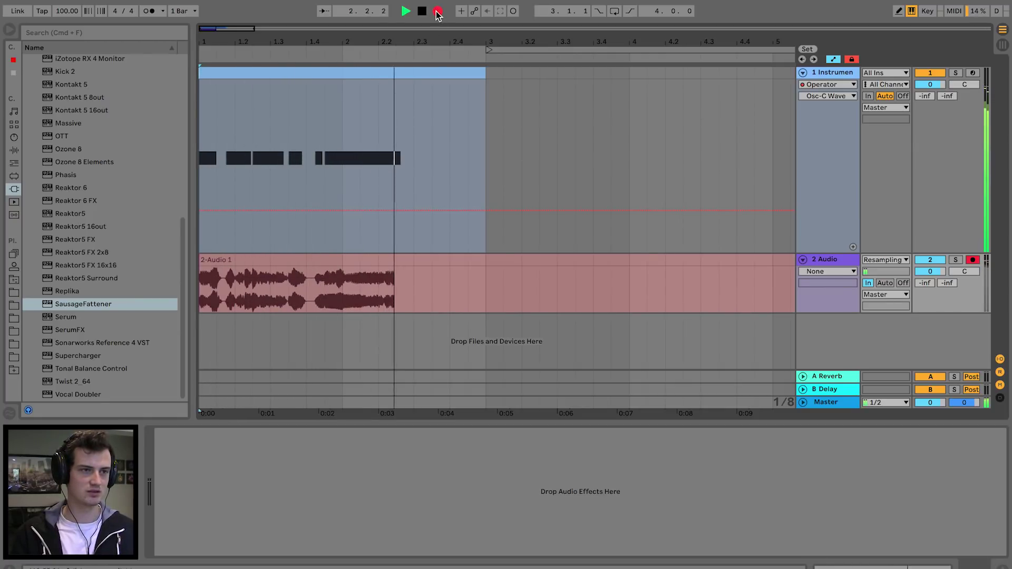
left_click(437, 11)
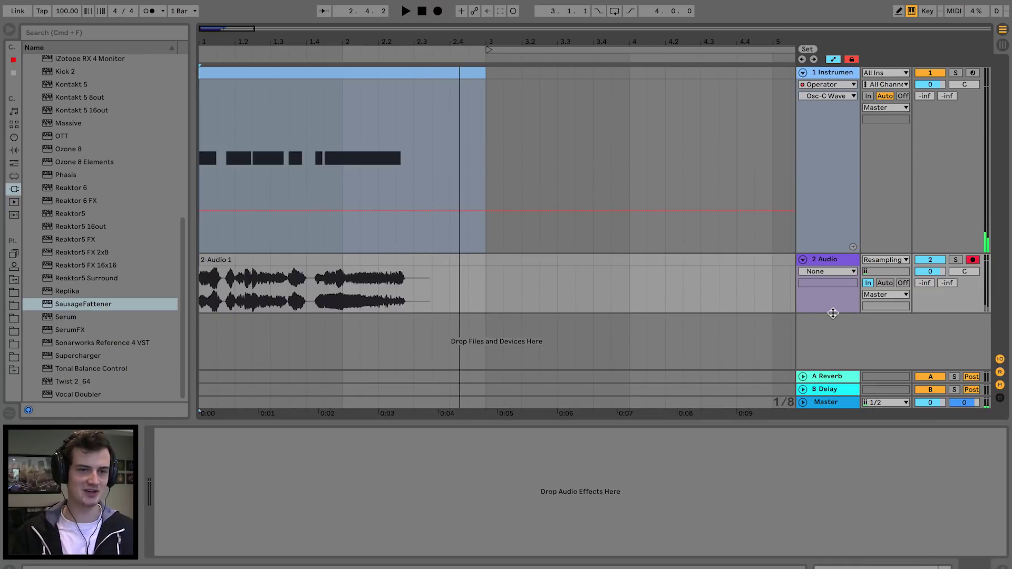
left_click_drag(832, 313, 818, 346)
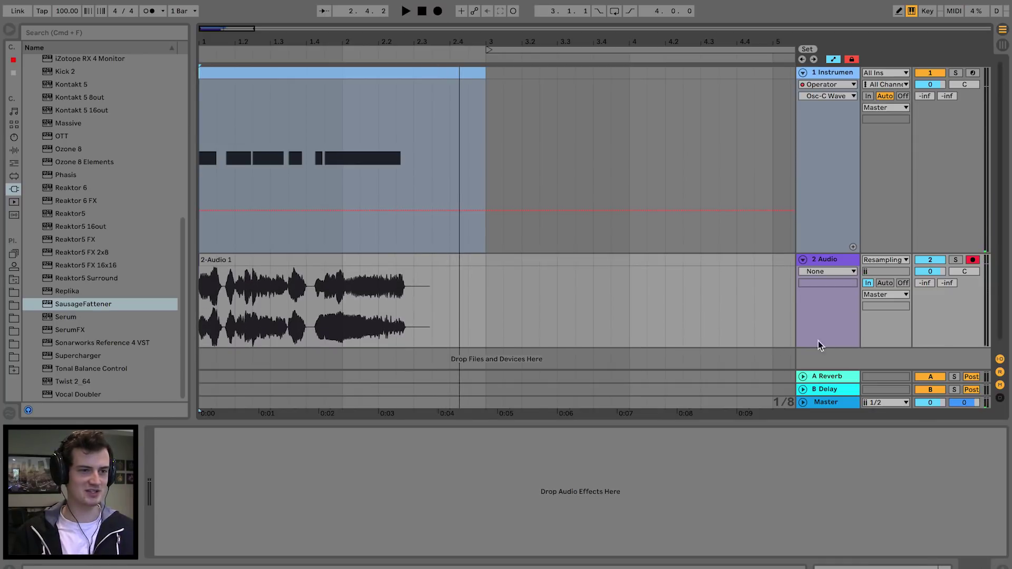
Set the audio track's monitoring to Auto, and move the later part of the recorded clip back to beat 1.2.
left_click(884, 283)
left_click(212, 52)
left_click_drag(210, 41, 211, 63)
left_click(210, 50)
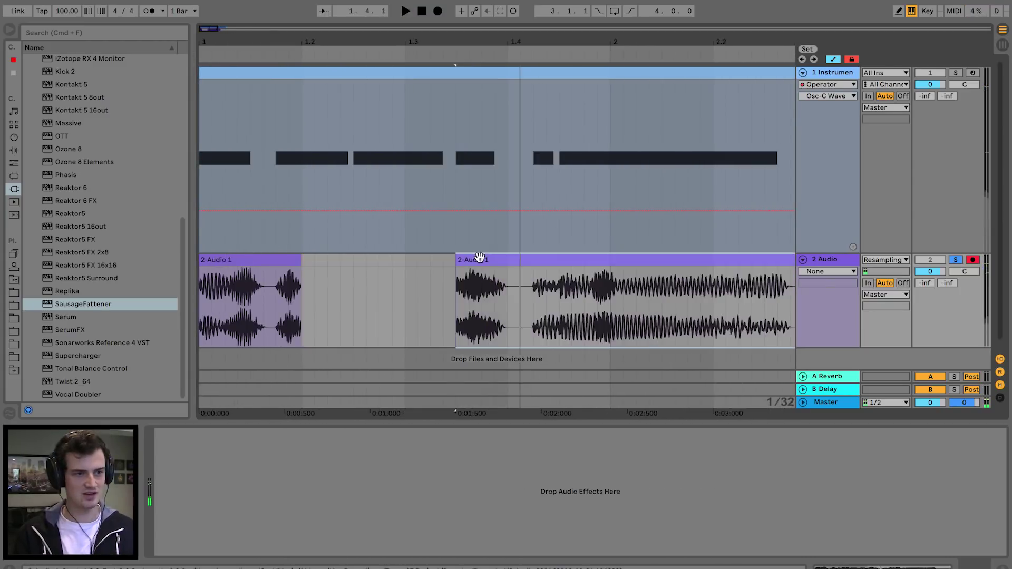
left_click_drag(479, 256, 323, 271)
left_click(353, 308)
key("space")
Split the recorded audio clip at beat 1.3, and audition the rearranged audio.
left_click(404, 302)
key("super+e")
key("space")
left_click(456, 311)
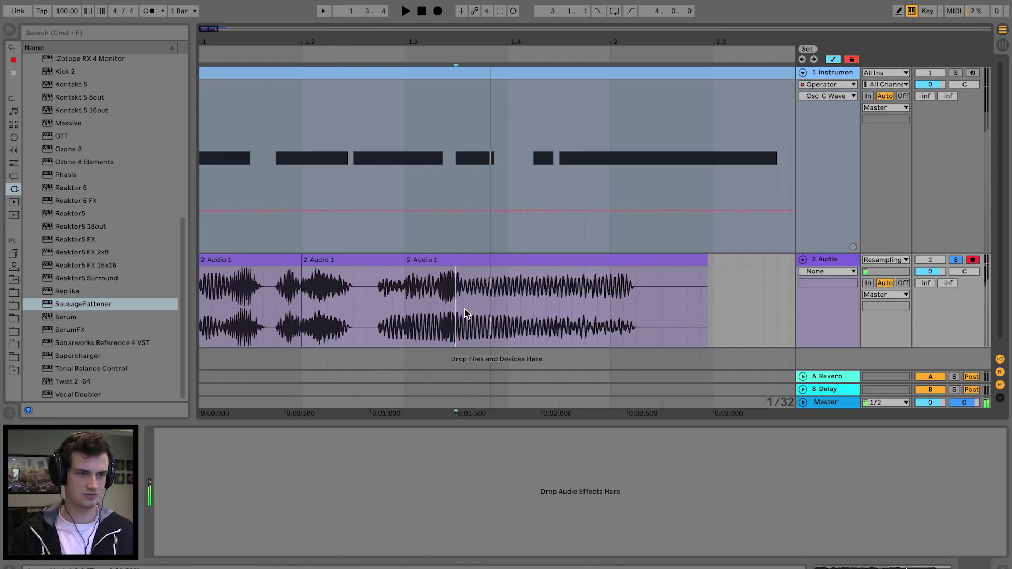
Move the audio slice at beat 1.3 back to beat 1.2.3, and delete the leftover audio after beat 1.3.
left_click_drag(404, 274, 365, 260)
left_click(464, 260)
key("space")
key("space")
key("Delete")
key("plus")
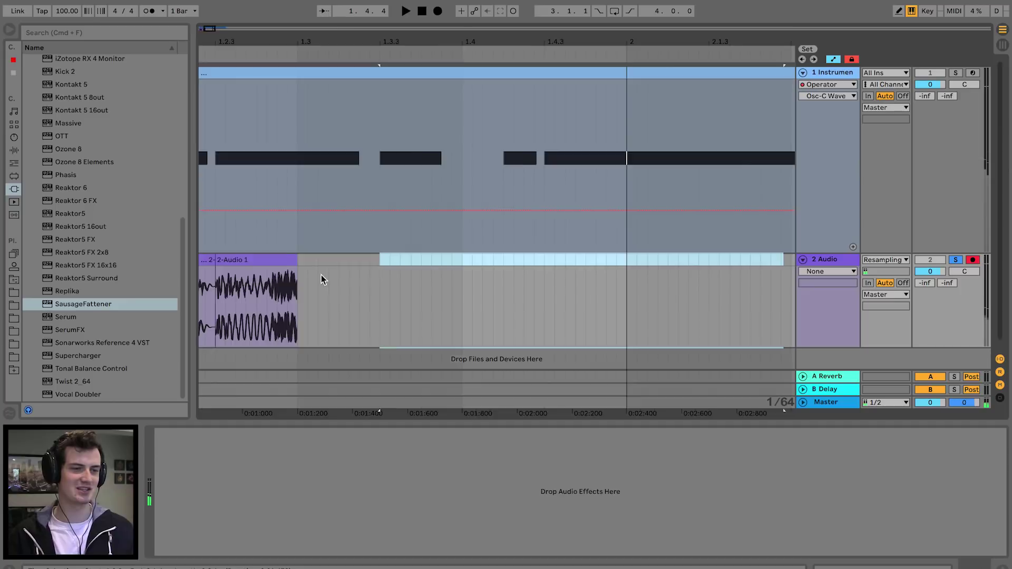
Audition the rearranged audio slices from the start of the arrangement.
scroll(321, 274, "left", 5)
left_click(277, 263)
key("space")
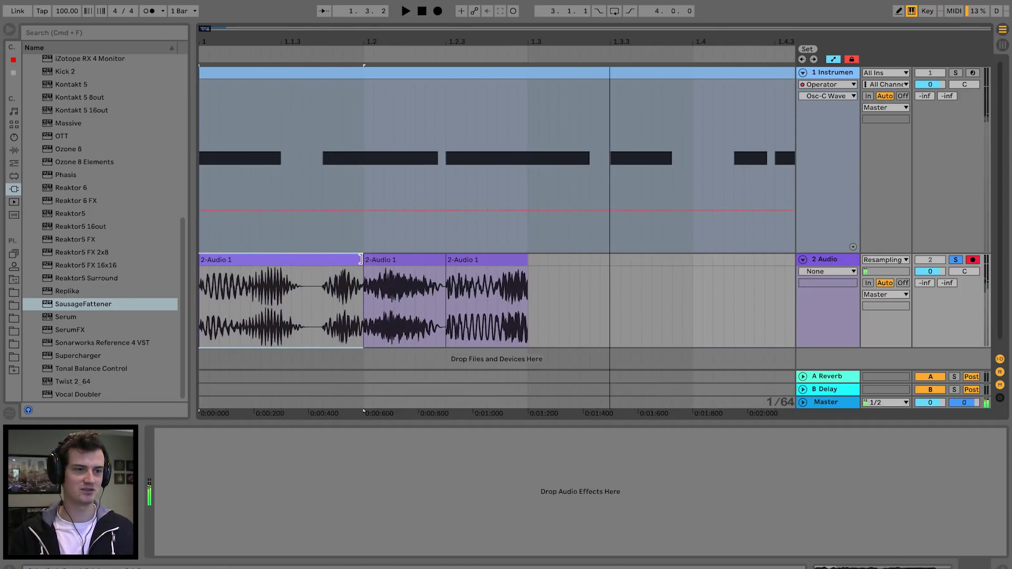
key("space")
left_click(840, 258)
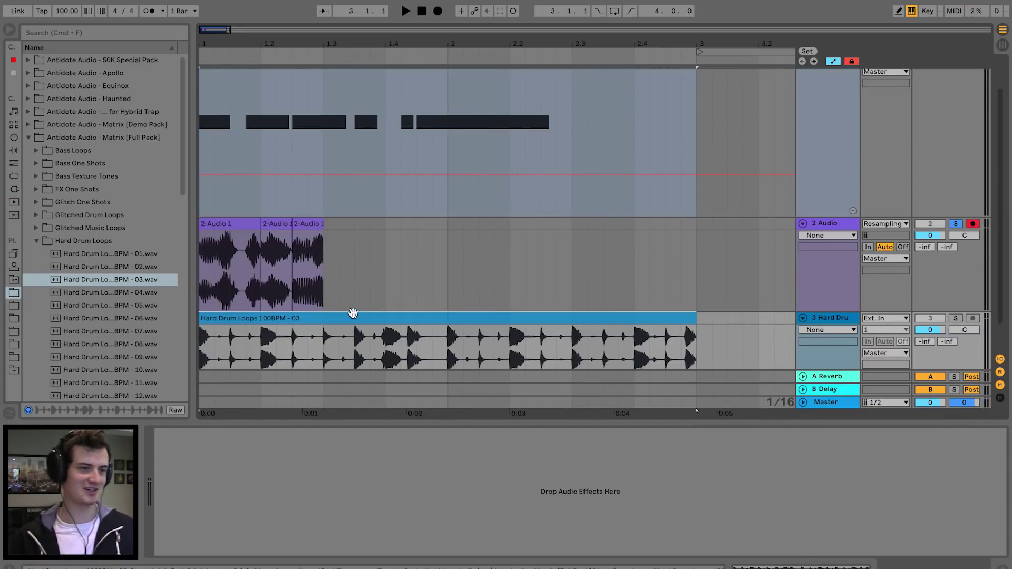
Add a Compressor audio effect to the 2 Audio track.
scroll(315, 316, "down", 1)
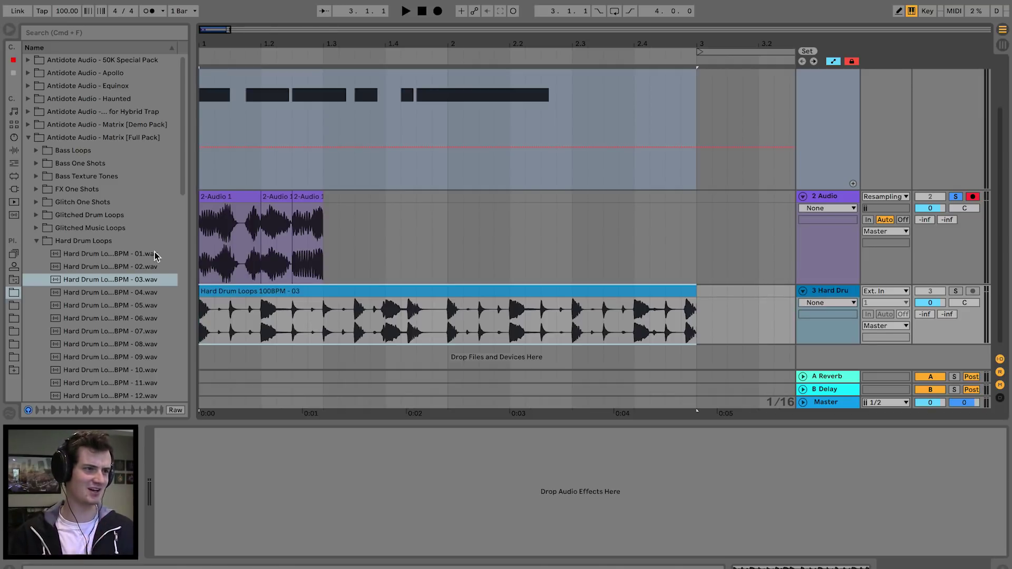
left_click(14, 137)
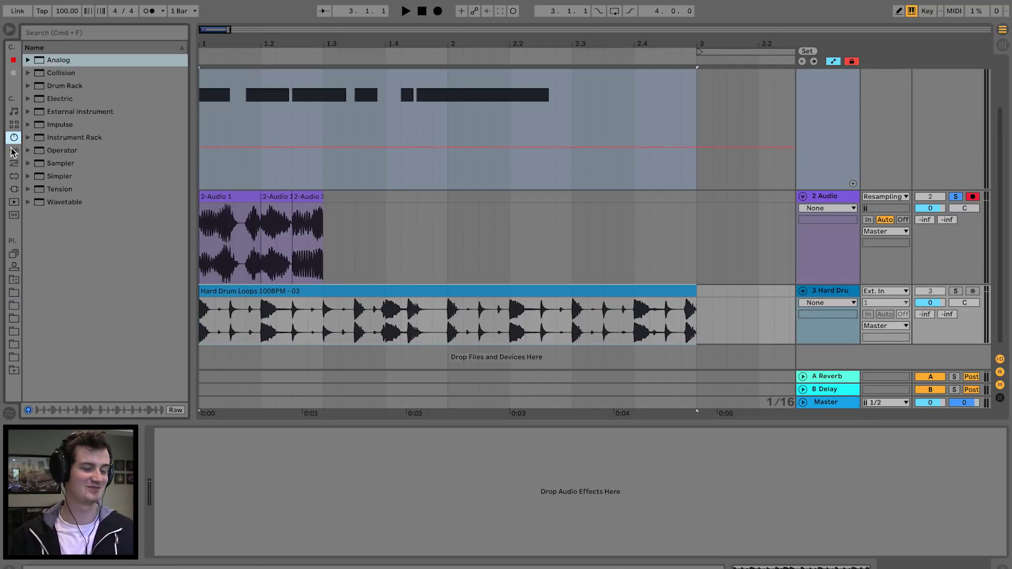
left_click(14, 150)
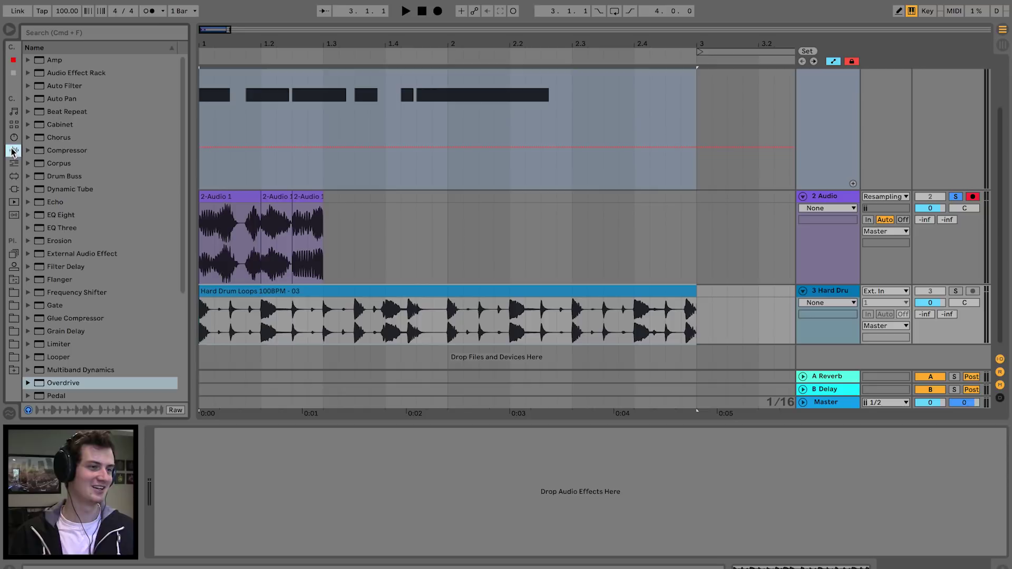
left_click_drag(60, 154, 258, 210)
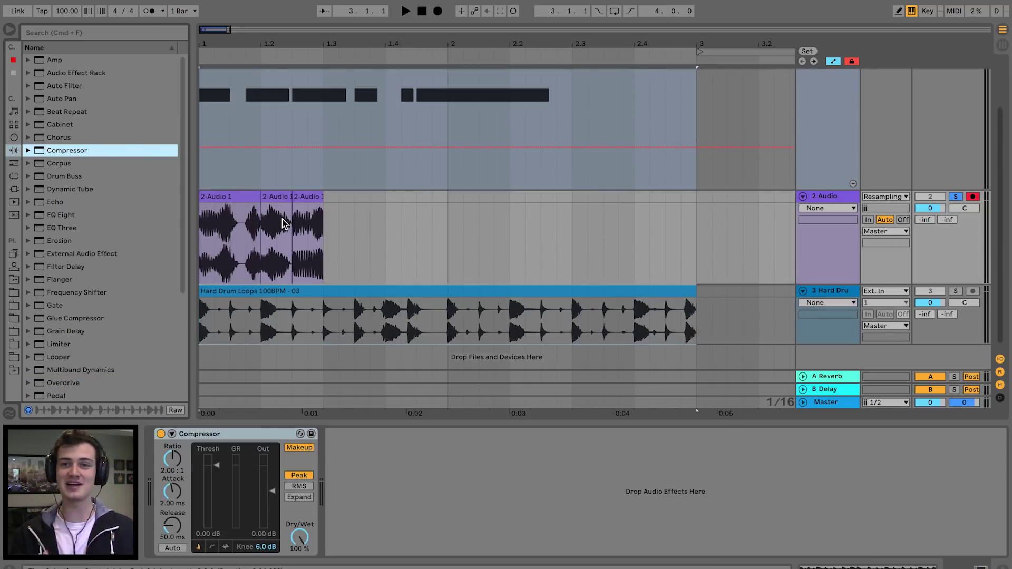
Turn on the Compressor's sidechain and take its input from the 3-Hard Drum track, Post FX.
left_click(172, 433)
left_click(183, 447)
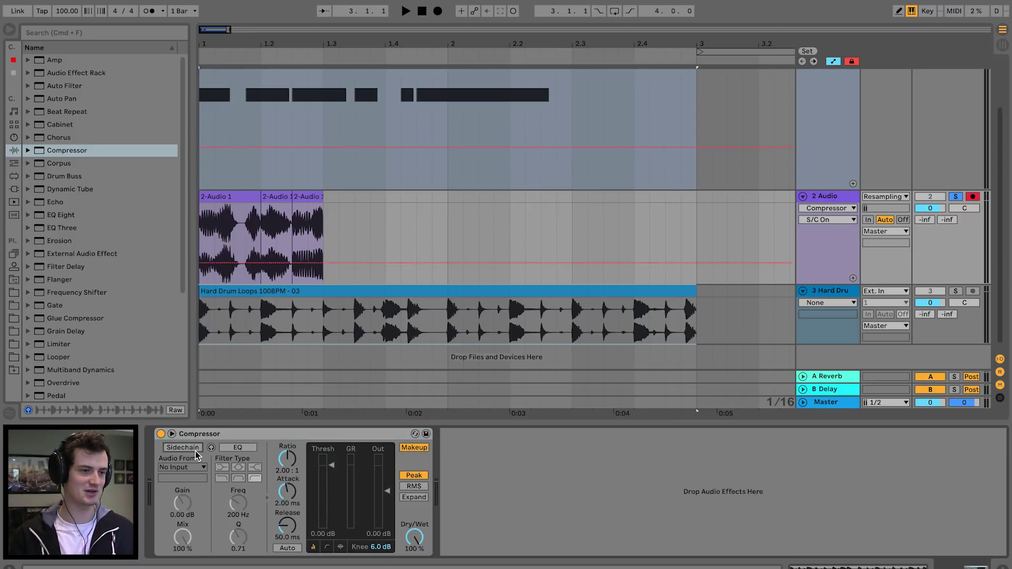
left_click(181, 467)
left_click(217, 500)
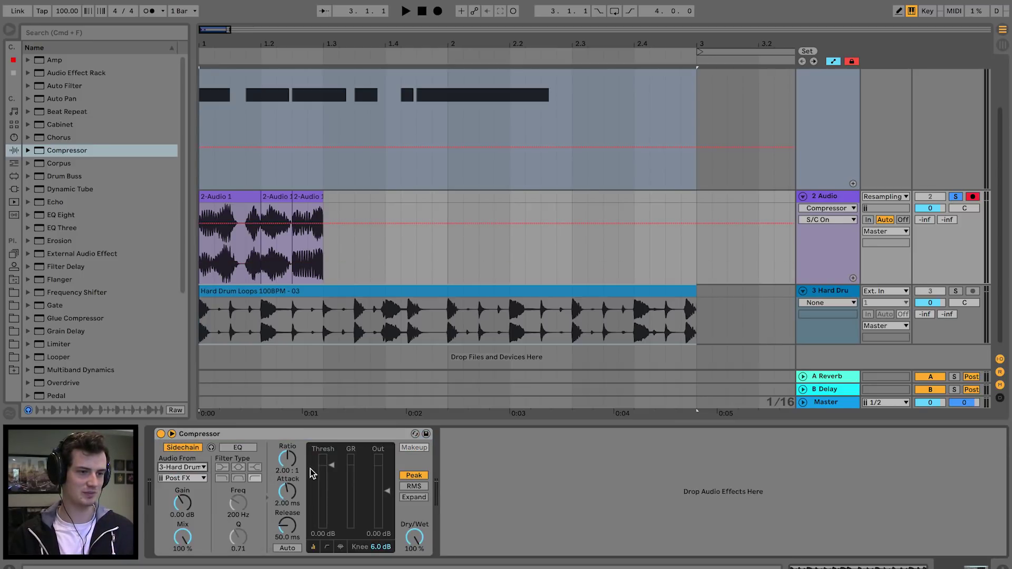
Set the Compressor's ratio to 4.50:1, and enable its sidechain EQ as a low-pass filter at 153 Hz.
left_click(238, 448)
left_click(222, 478)
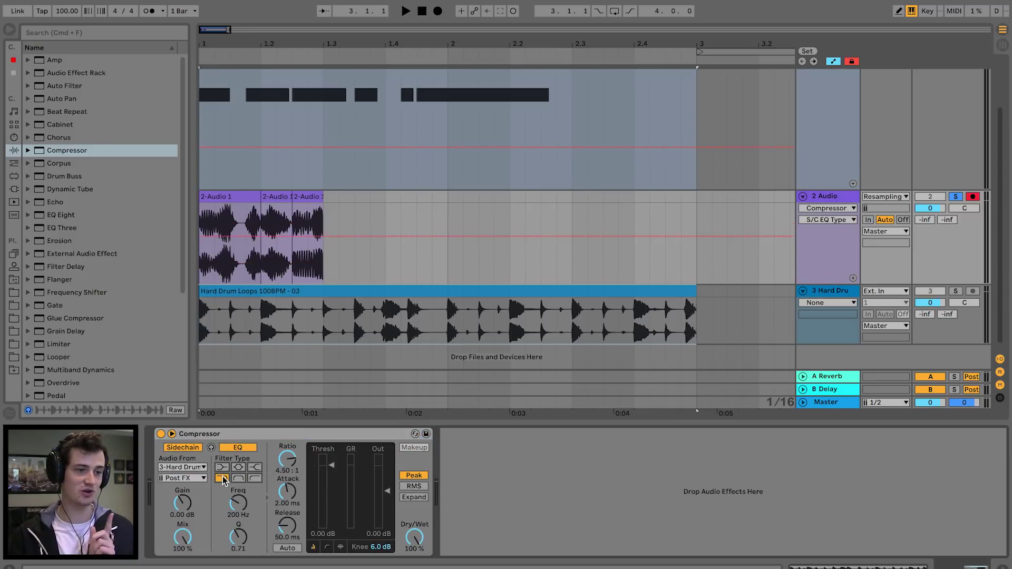
left_click_drag(236, 499, 236, 507)
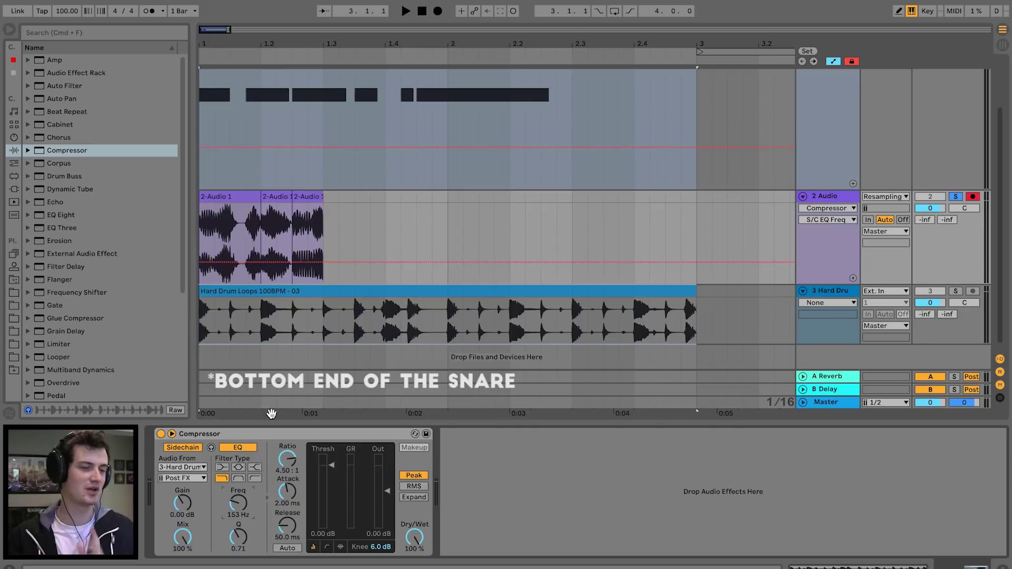
Audition the drum loop section from beat 1.1.2 to 1.1.4 with its track soloed.
left_click_drag(215, 327, 245, 327)
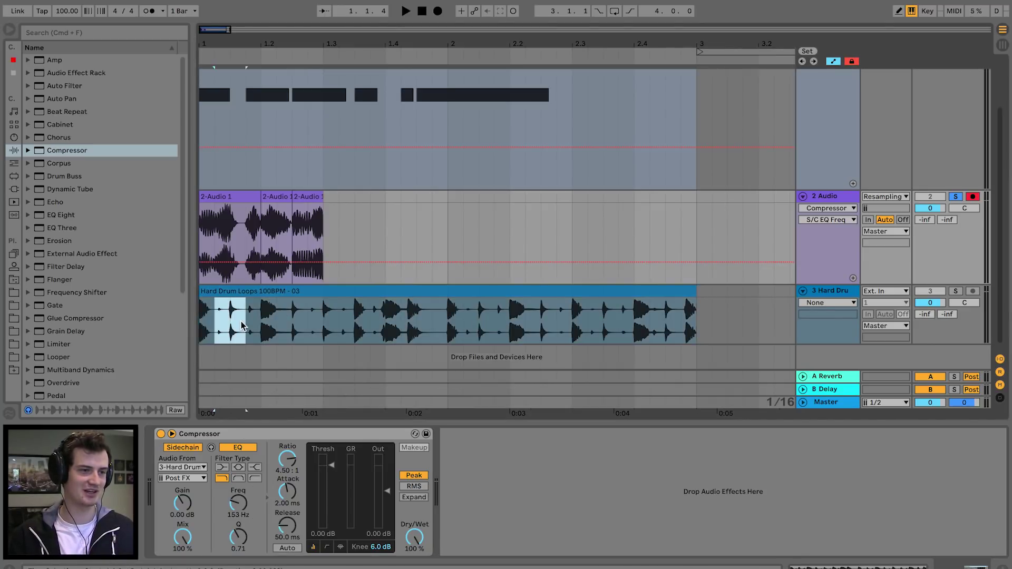
left_click(956, 292)
key("space")
key("space")
key("space")
key("space")
left_click(955, 292)
During playback, set the Compressor's threshold to -37.6 dB, attack to 0.06 ms and release to 33.9 ms.
left_click(838, 207)
key("space")
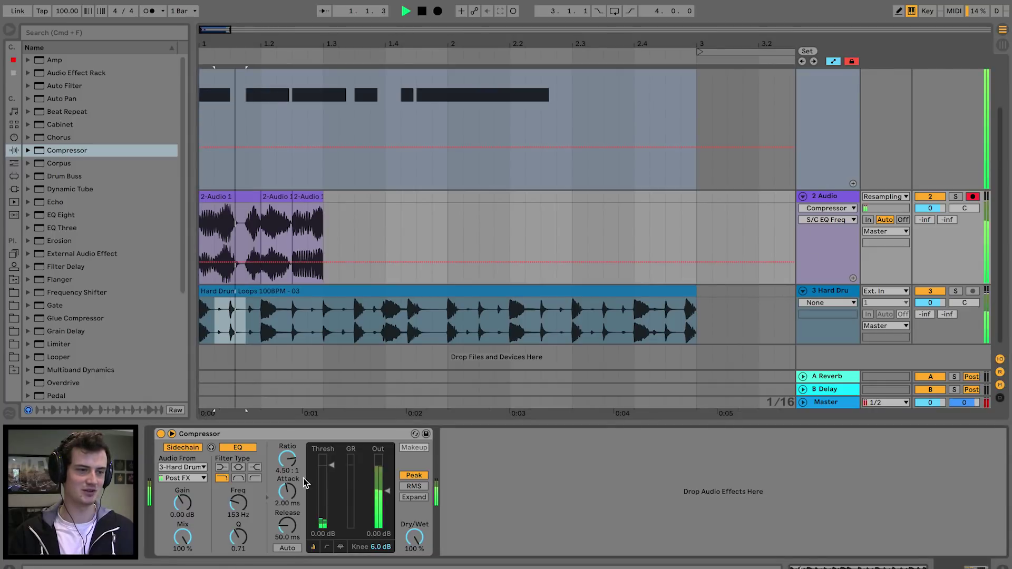
left_click(352, 293)
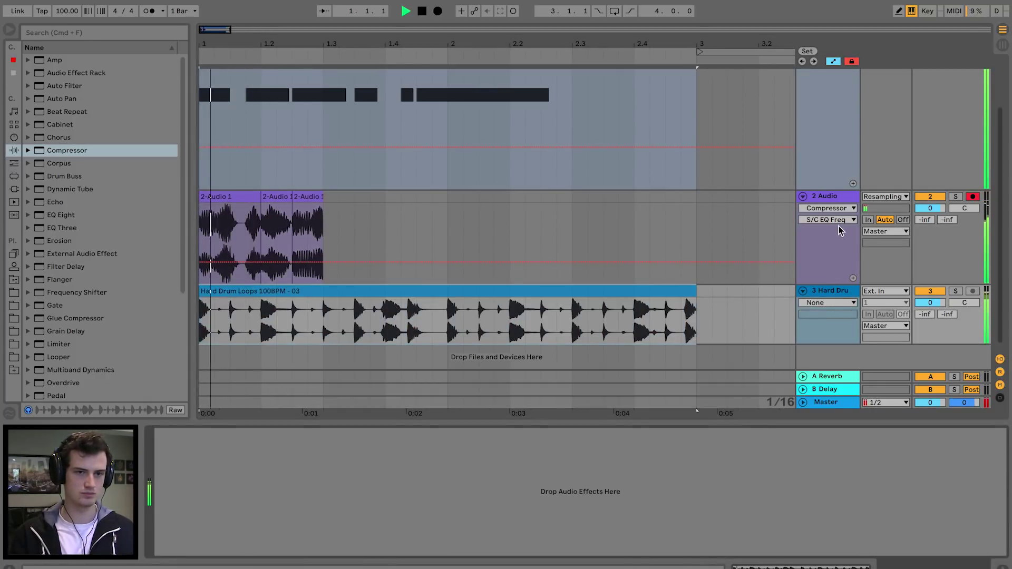
left_click(837, 198)
left_click_drag(323, 514, 287, 532)
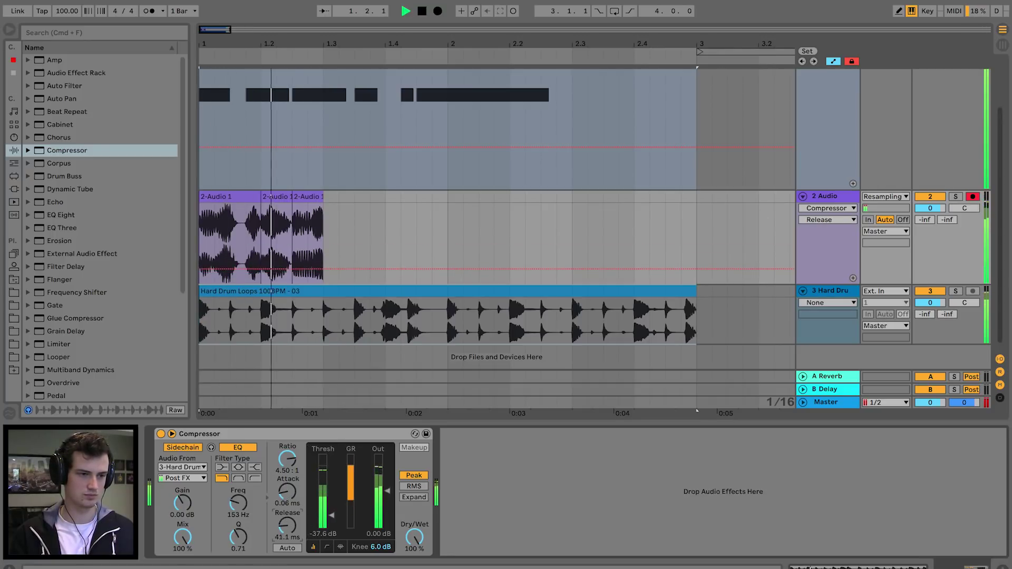
Split the first slice on the 2 Audio track at beat 1.1.4.
left_click_drag(223, 37, 224, 63)
left_click_drag(290, 198, 319, 198)
key("super+e")
left_click(316, 201)
left_click(291, 224)
key("super+e")
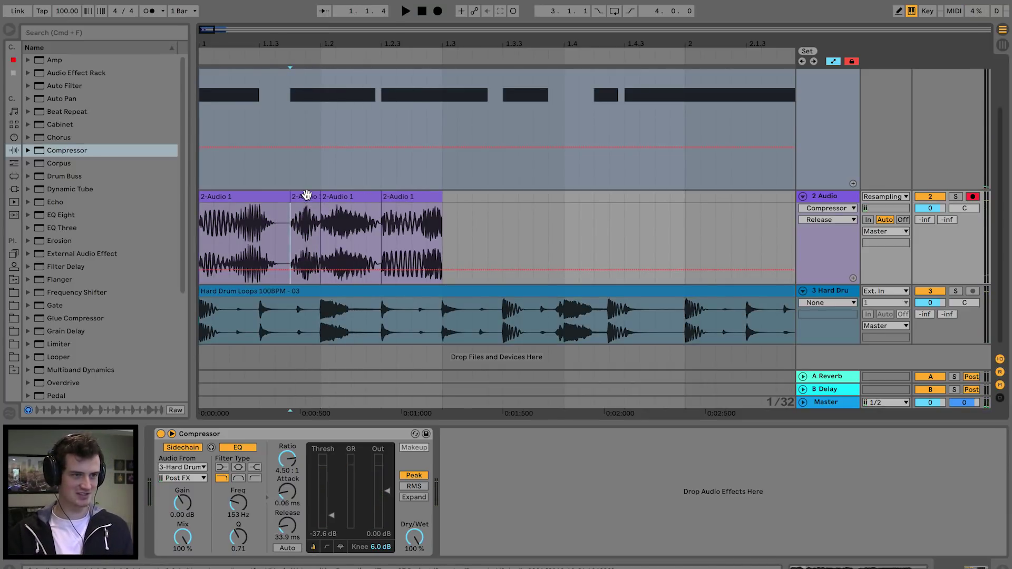
Paste copies of the short slice at beats 1.3.2 and 1.3.4, and play the result.
left_click(474, 199)
key("super+v")
left_click(534, 199)
key("super+v")
key("space")
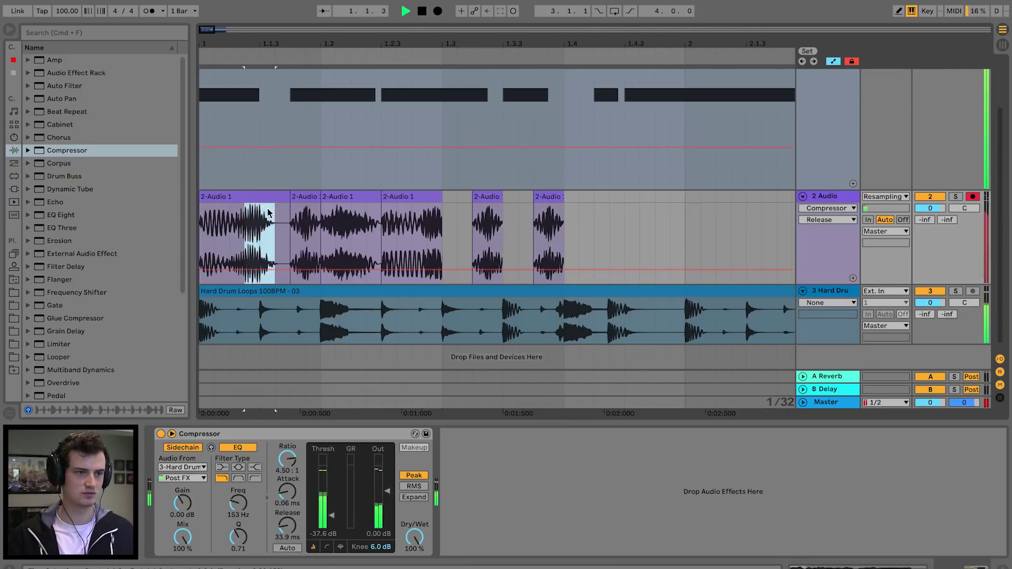
Fold the 1 Instrument track, and place an Overdrive at 65.9 Hz with 37% dry/wet before the audio track's Compressor.
scroll(269, 210, "up", 3)
left_click(802, 75)
key("space")
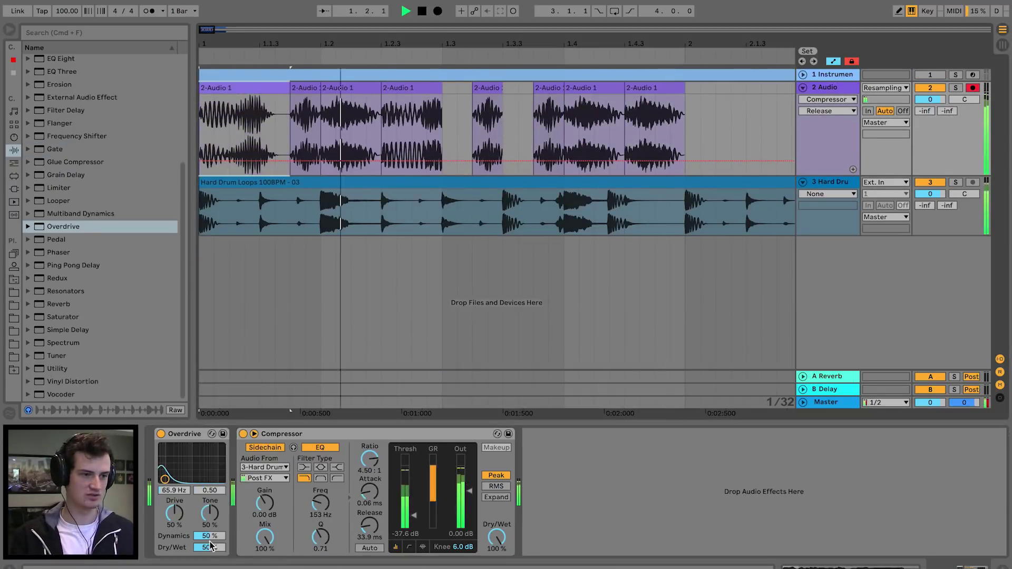
key("space")
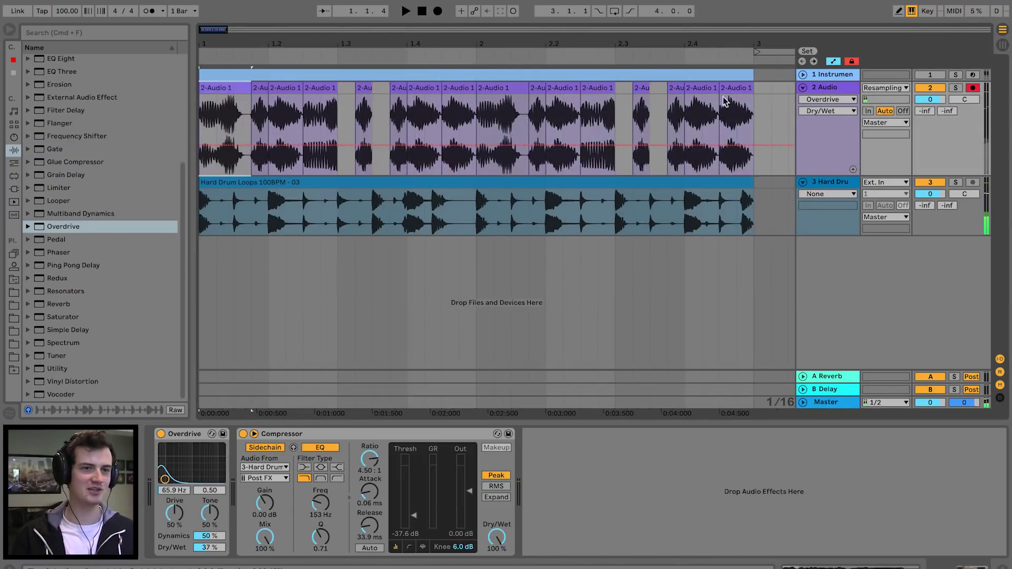
Group the bass audio and drum loop tracks, and add a Saturator to the group.
left_click(824, 185, "shift")
left_click_drag(62, 316, 300, 107)
key("space")
Adjust the Saturator's Drive and set its Base to 2.86 while auditioning the group.
left_click_drag(170, 463, 170, 455)
key("space")
key("space")
left_click_drag(170, 535, 170, 529)
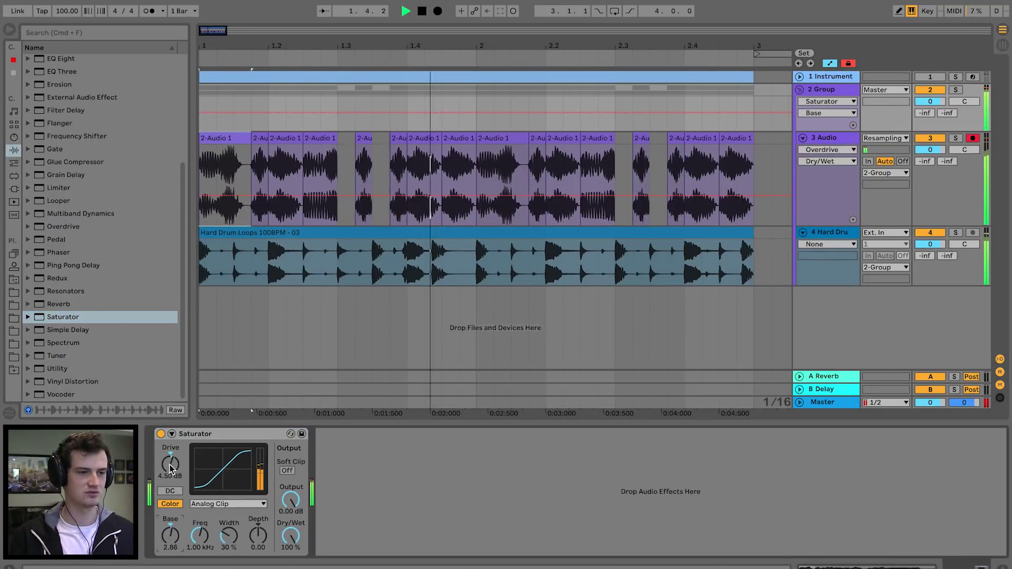
left_click_drag(170, 464, 170, 469)
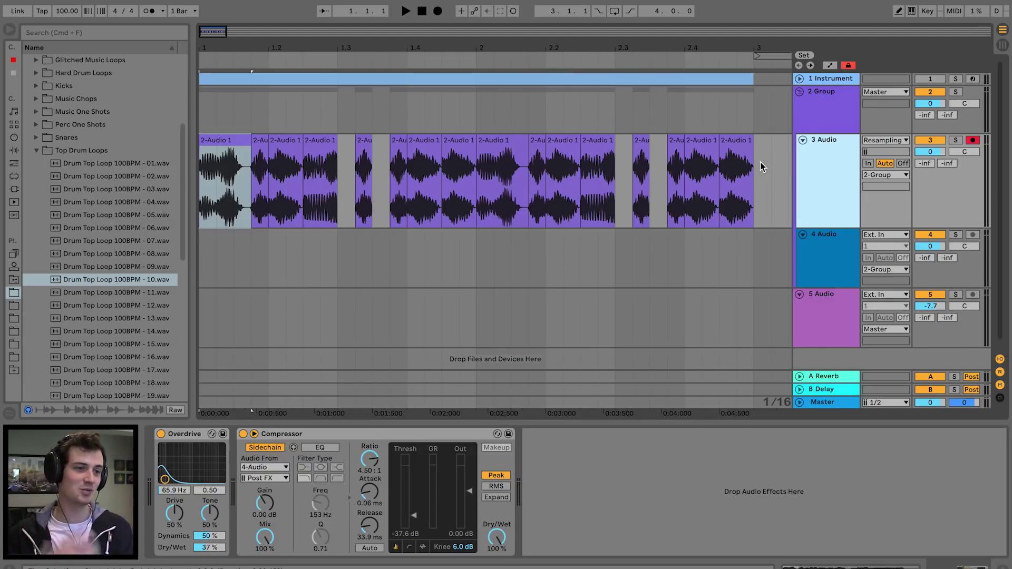
Reshape the Instrument track's Auto Filter Morph automation around beat 1.3, and audition the change.
left_click(232, 138)
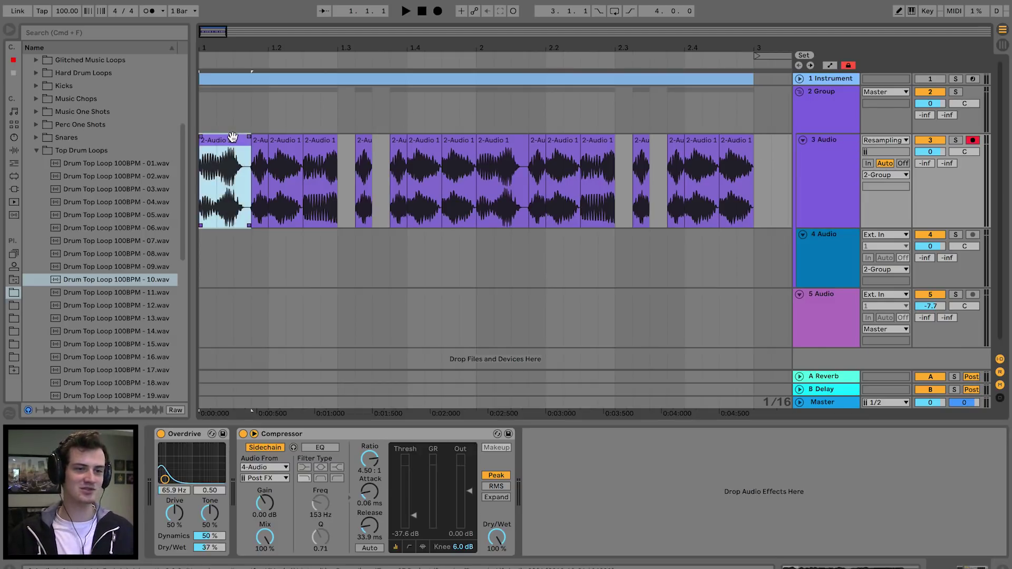
key("space")
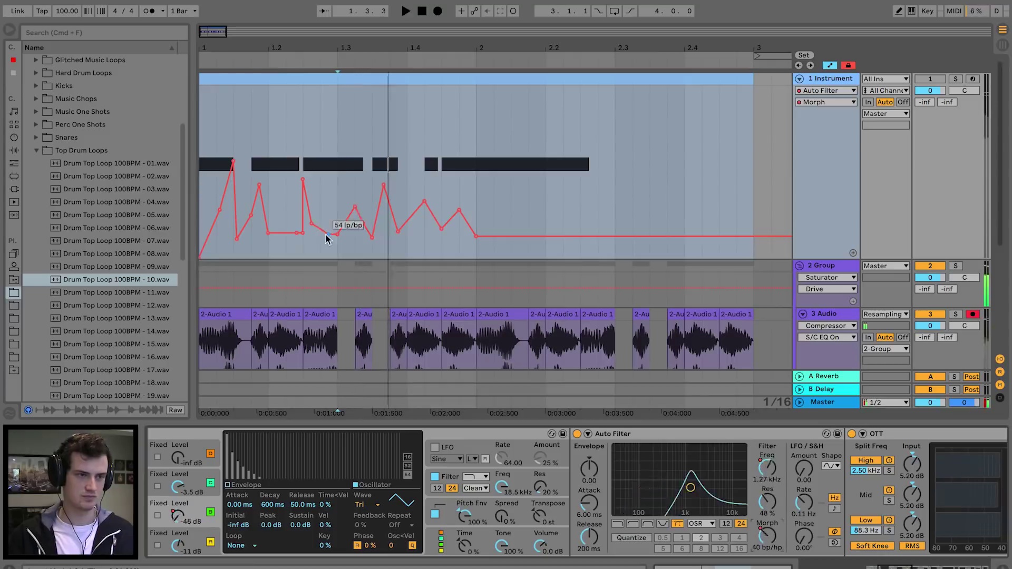
left_click_drag(334, 228, 370, 207)
key("space")
key("space")
Audition the soloed Instrument track, and deepen the Morph automation dips after beat 1.2 and around beat 1.3.
left_click(315, 81)
key("space")
key("space")
key("space")
key("space")
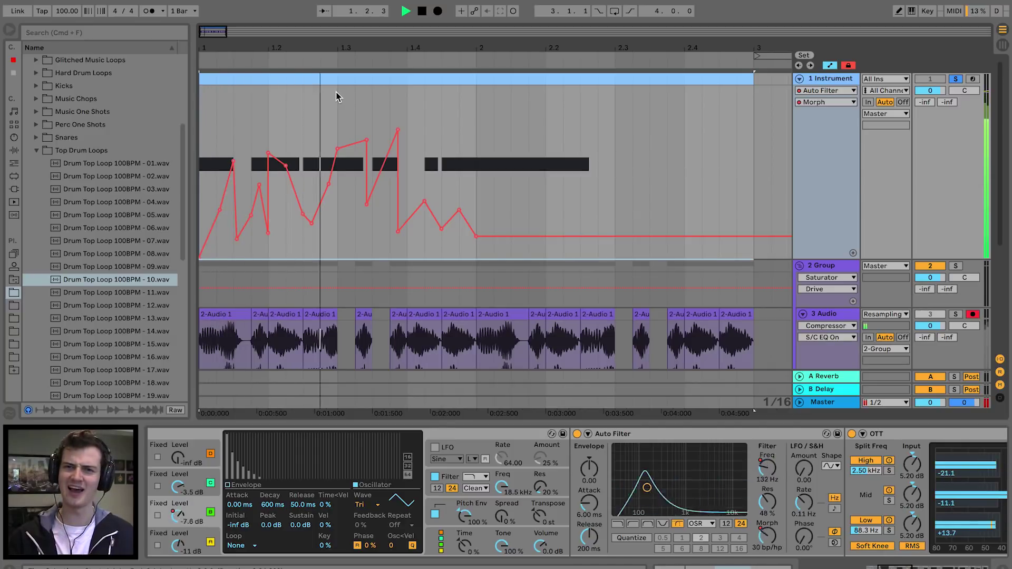
key("space")
left_click_drag(286, 168, 287, 215)
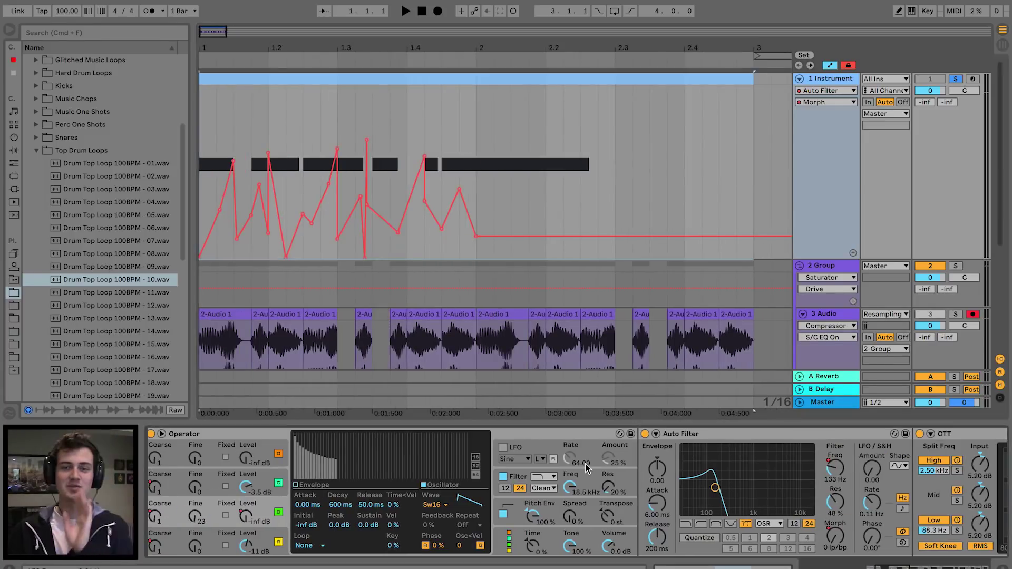
Compare the bass with the Auto Filter bypassed and active, and display its Morph automation again.
scroll(586, 463, "left", 5)
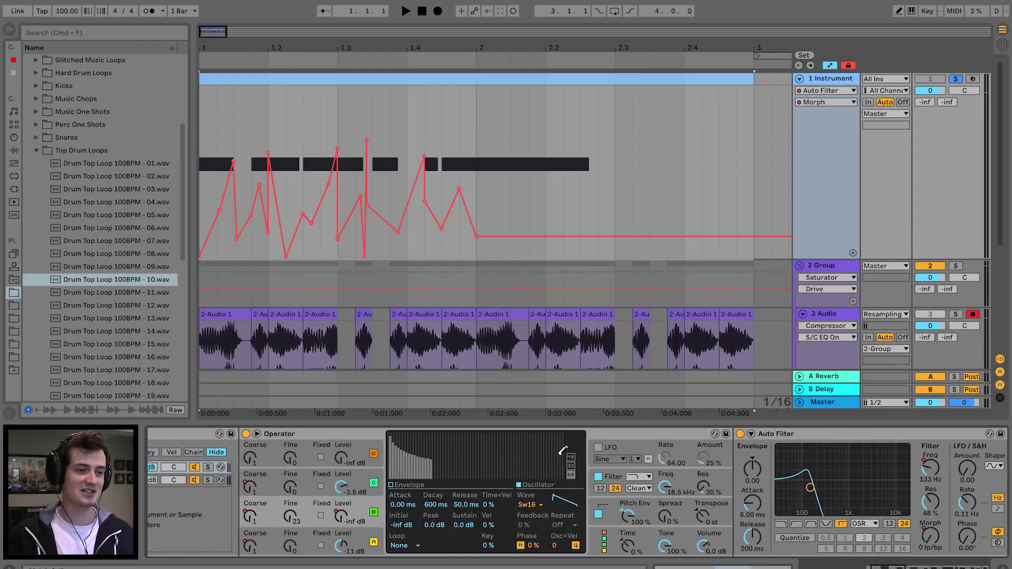
left_click(740, 434)
key("space")
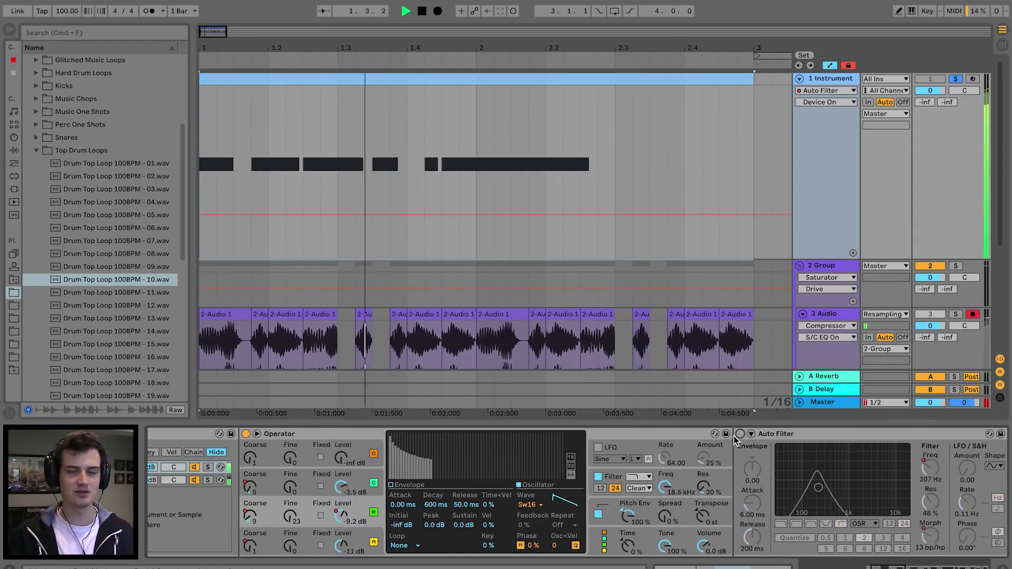
key("space")
left_click(740, 434)
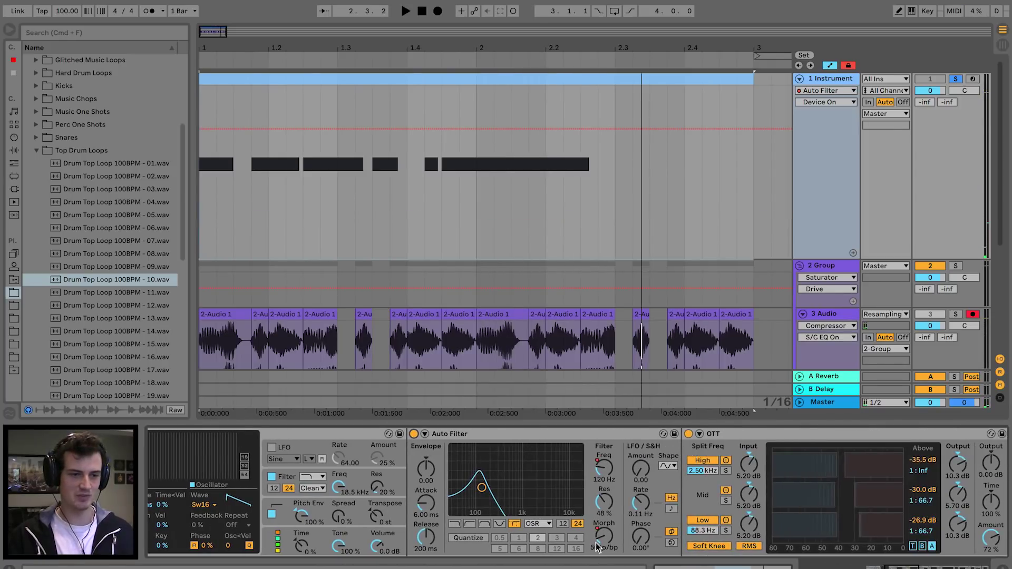
left_click(601, 533)
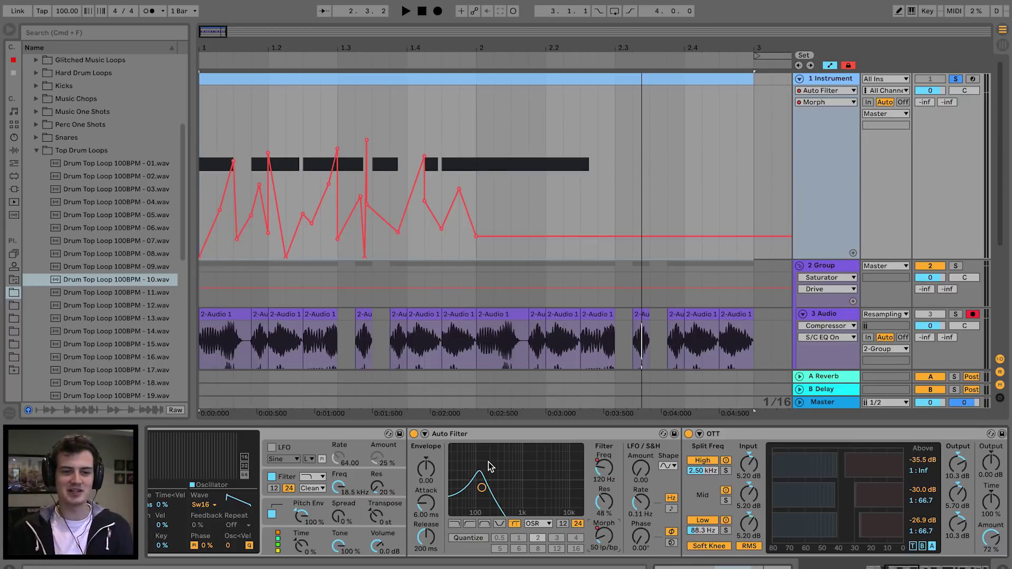
key("space")
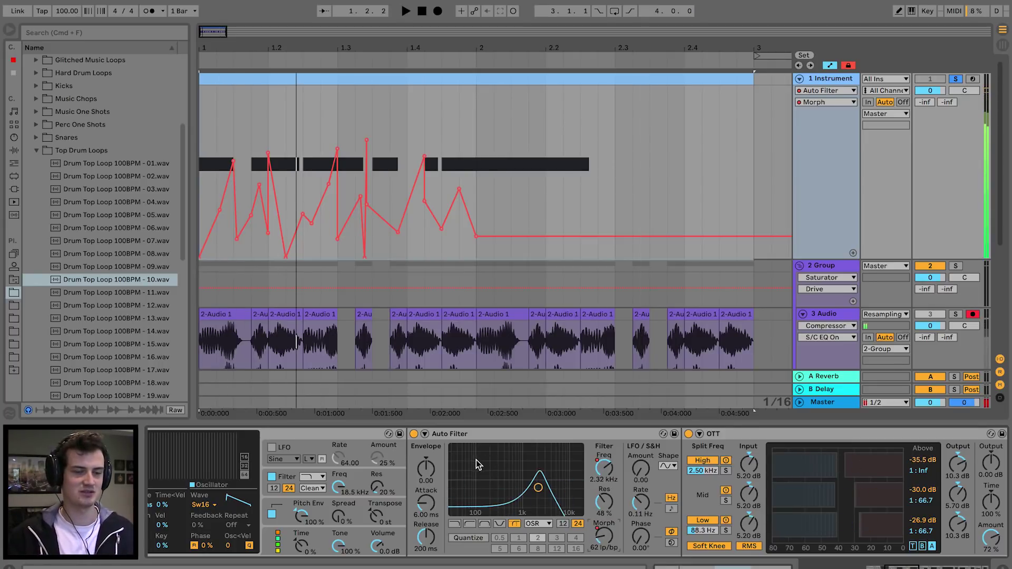
Examine the Instrument track's effect chain from OTT and Chorus through EQ Eight, Overdrive and Phaser to the last Saturator.
scroll(526, 463, "right", 5)
scroll(559, 466, "right", 2)
scroll(559, 466, "left", 5)
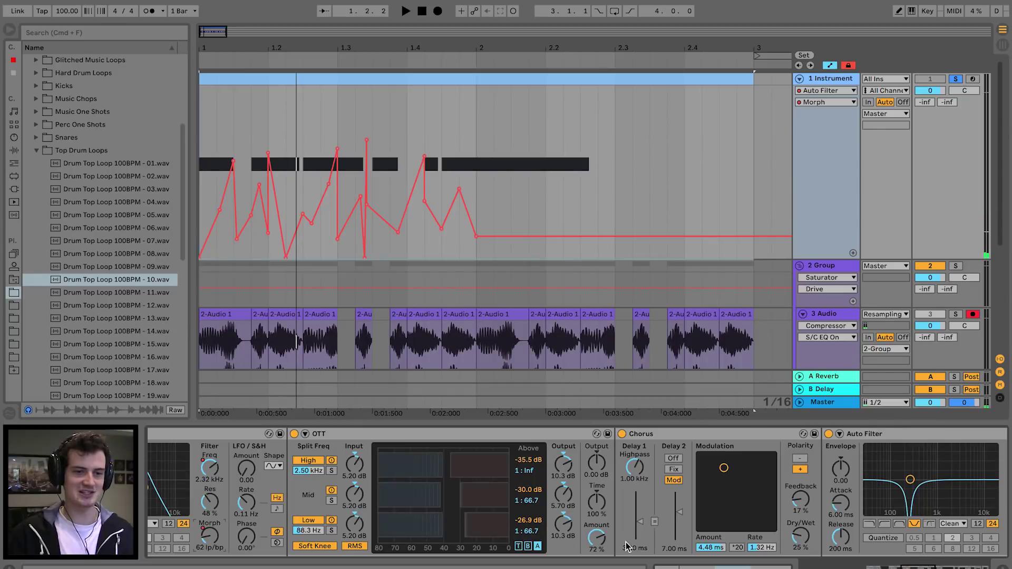
scroll(627, 527, "right", 8)
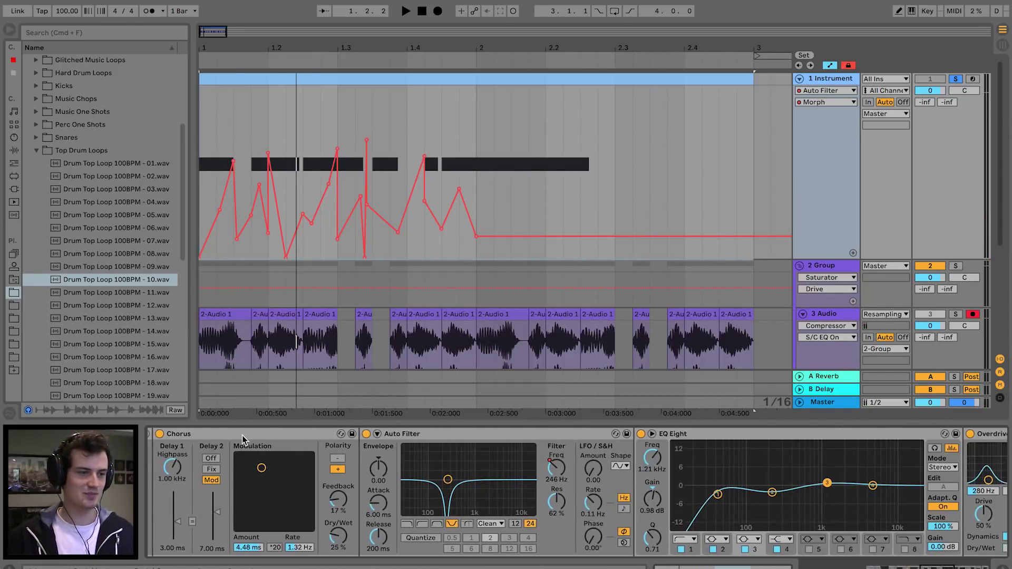
scroll(275, 438, "right", 4)
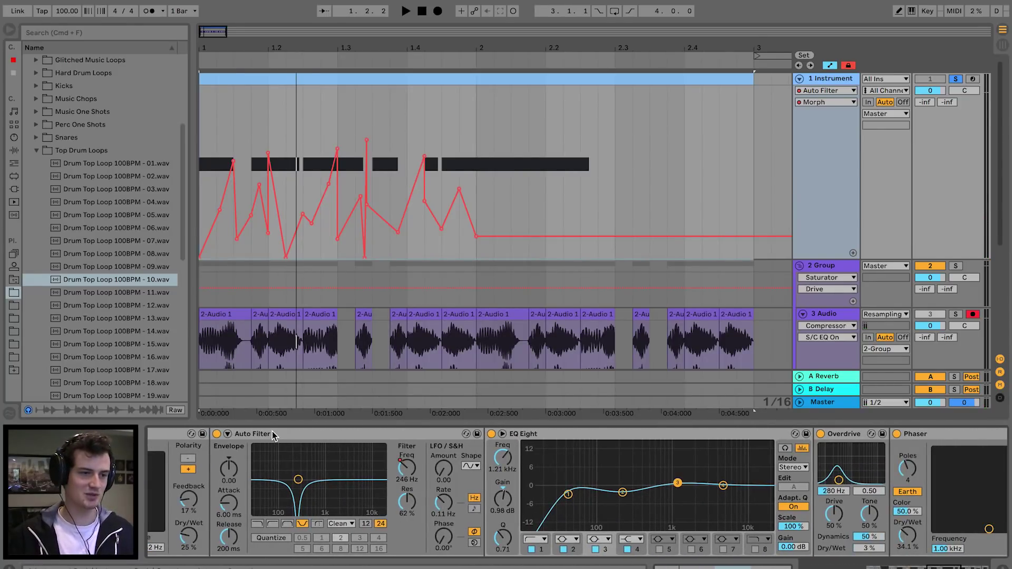
scroll(273, 432, "right", 5)
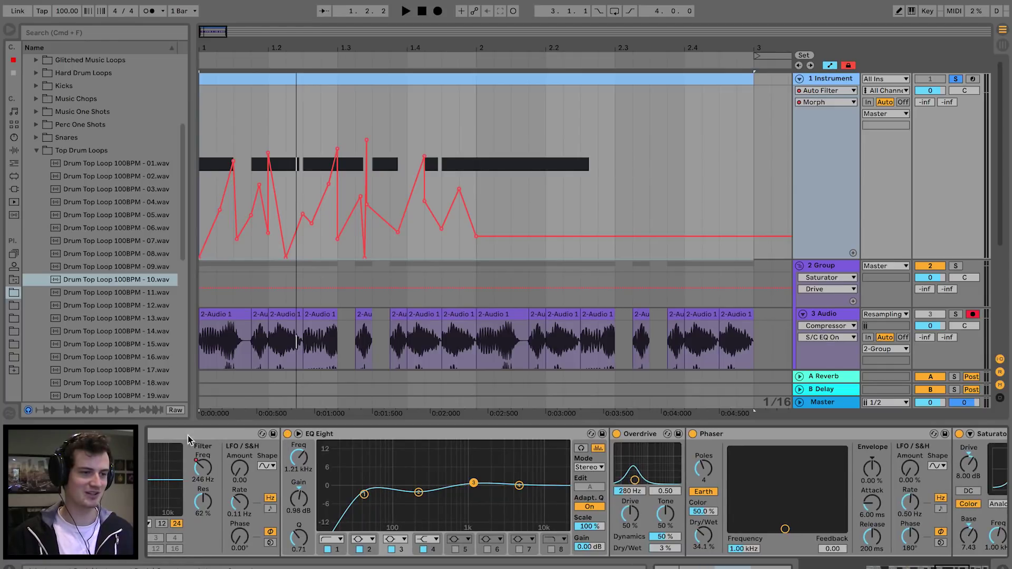
scroll(222, 448, "left", 3)
scroll(337, 468, "right", 6)
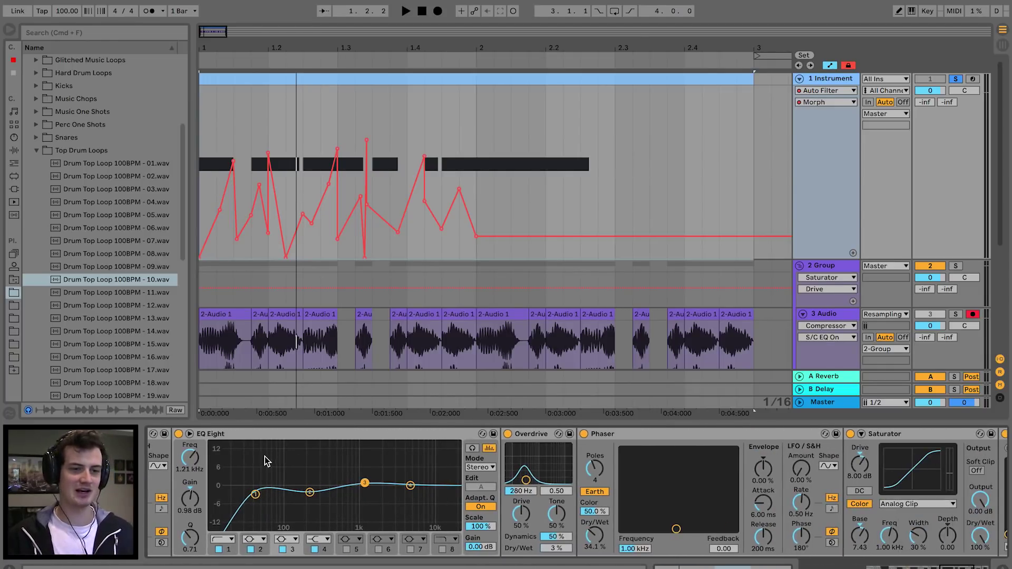
scroll(264, 457, "right", 8)
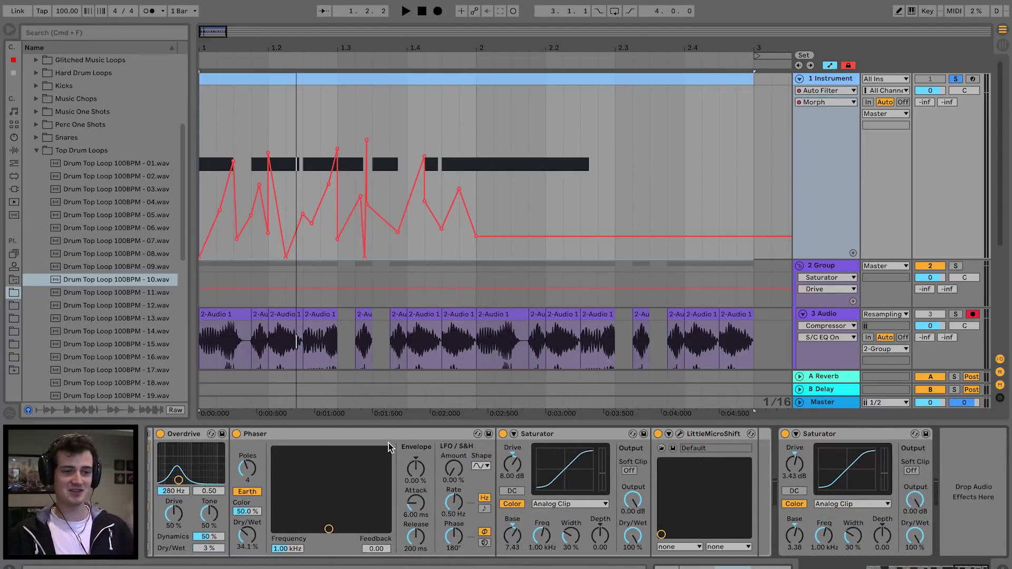
Return to the Instrument Rack at the start of the chain and audition the finished bass.
scroll(389, 447, "left", 20)
key("space")
key("space")
key("space")
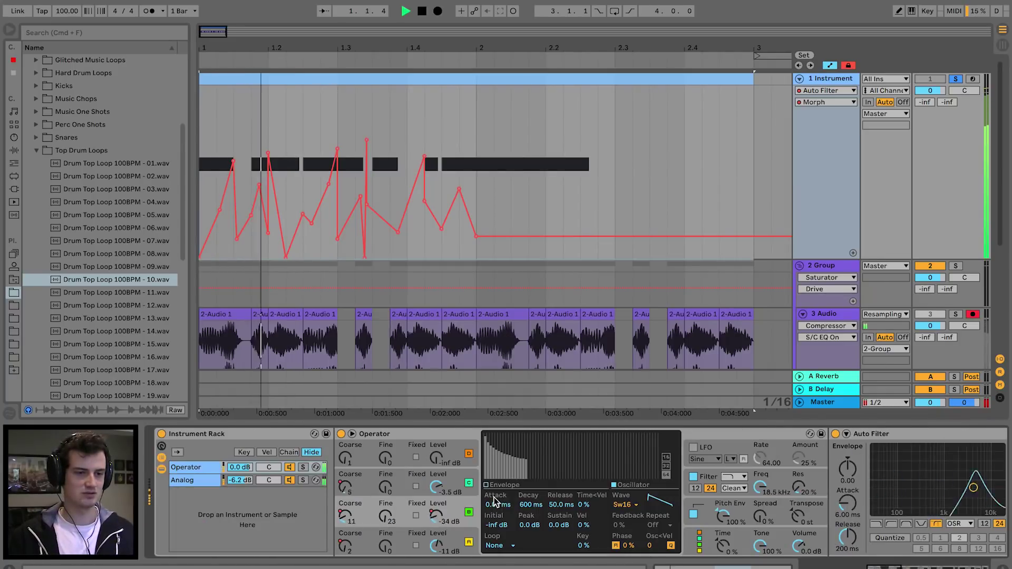
key("space")
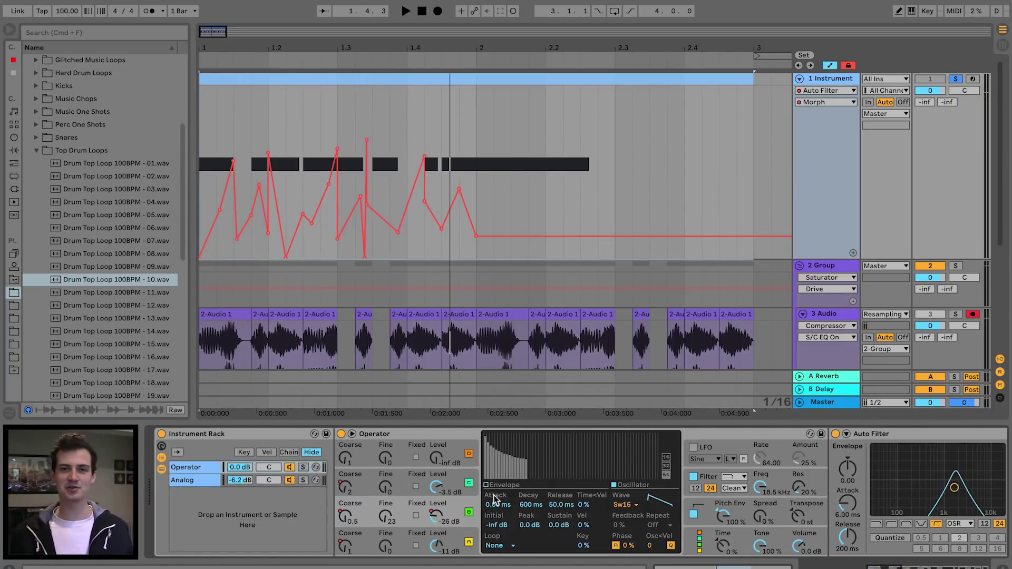